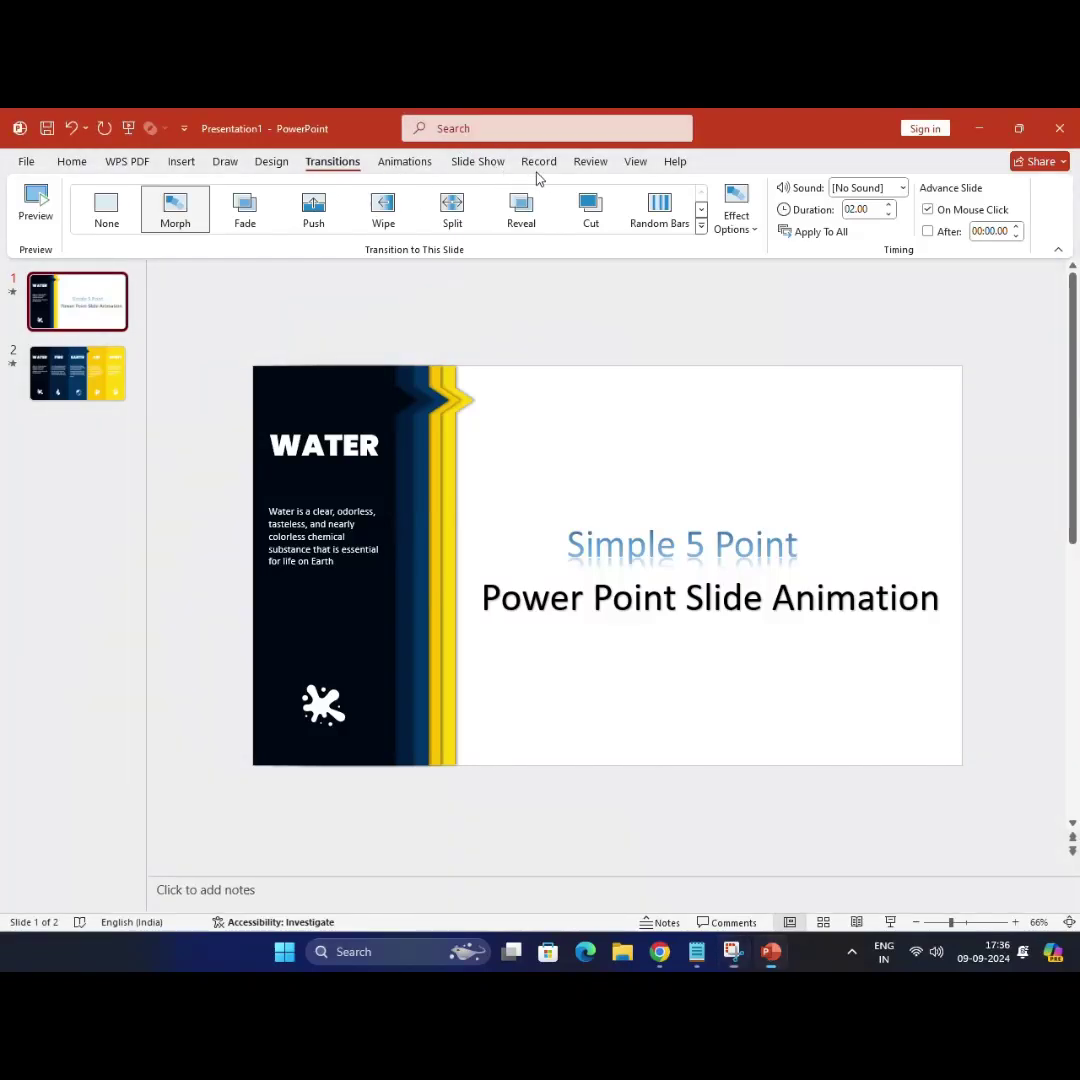
Step: Play the two-slide Morph deck as a full-screen slide show from the first slide
click(539, 163)
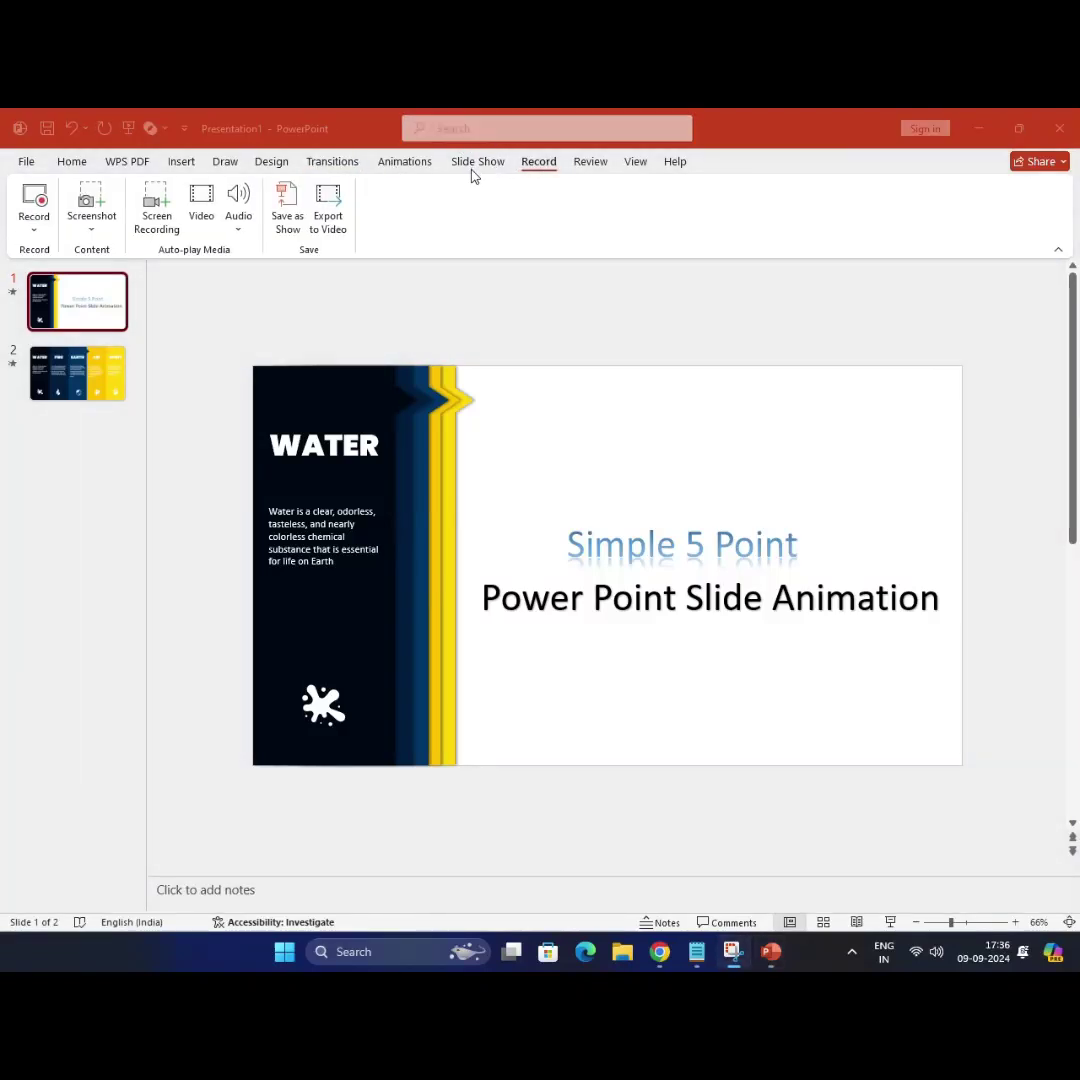
click(332, 161)
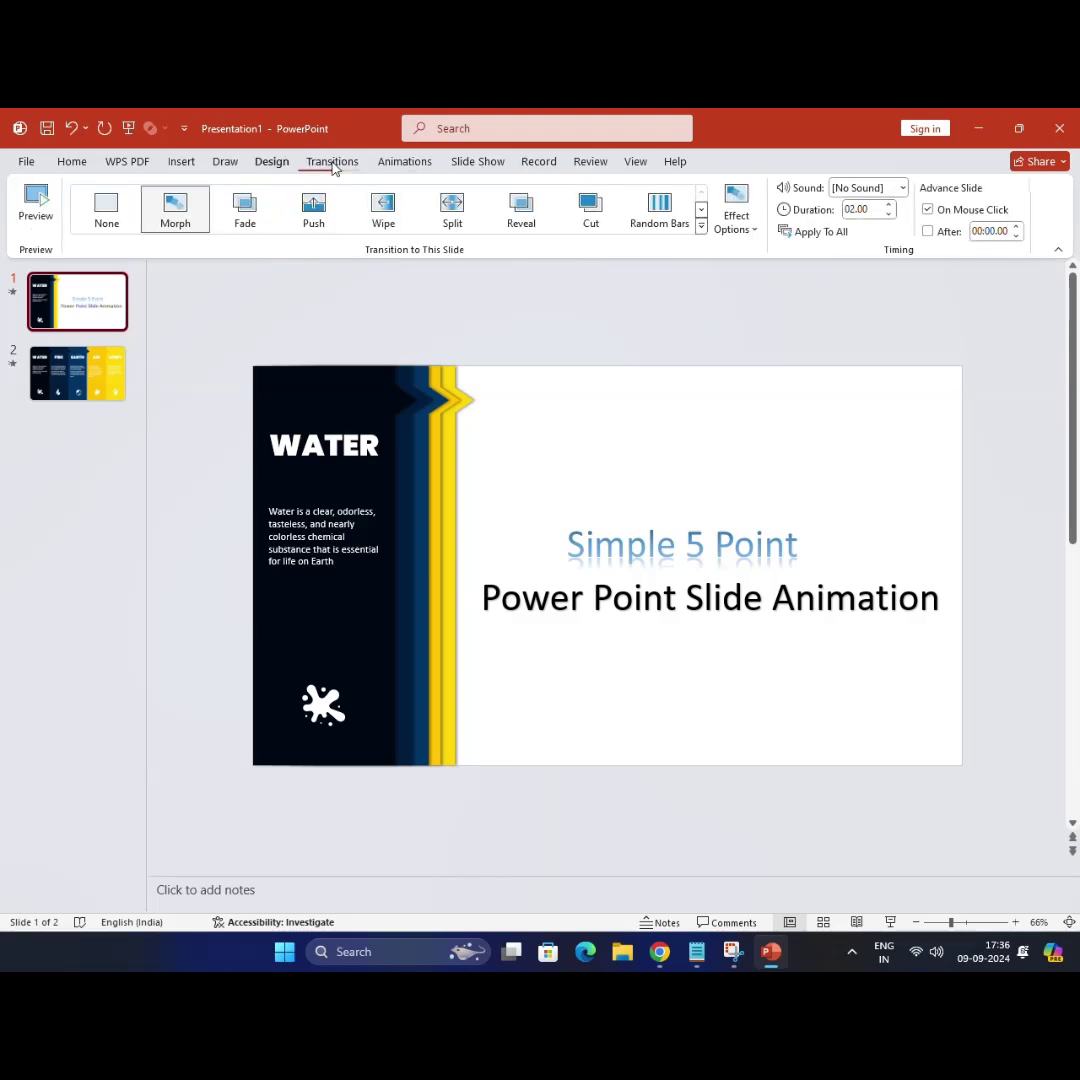
click(271, 161)
click(477, 161)
click(35, 195)
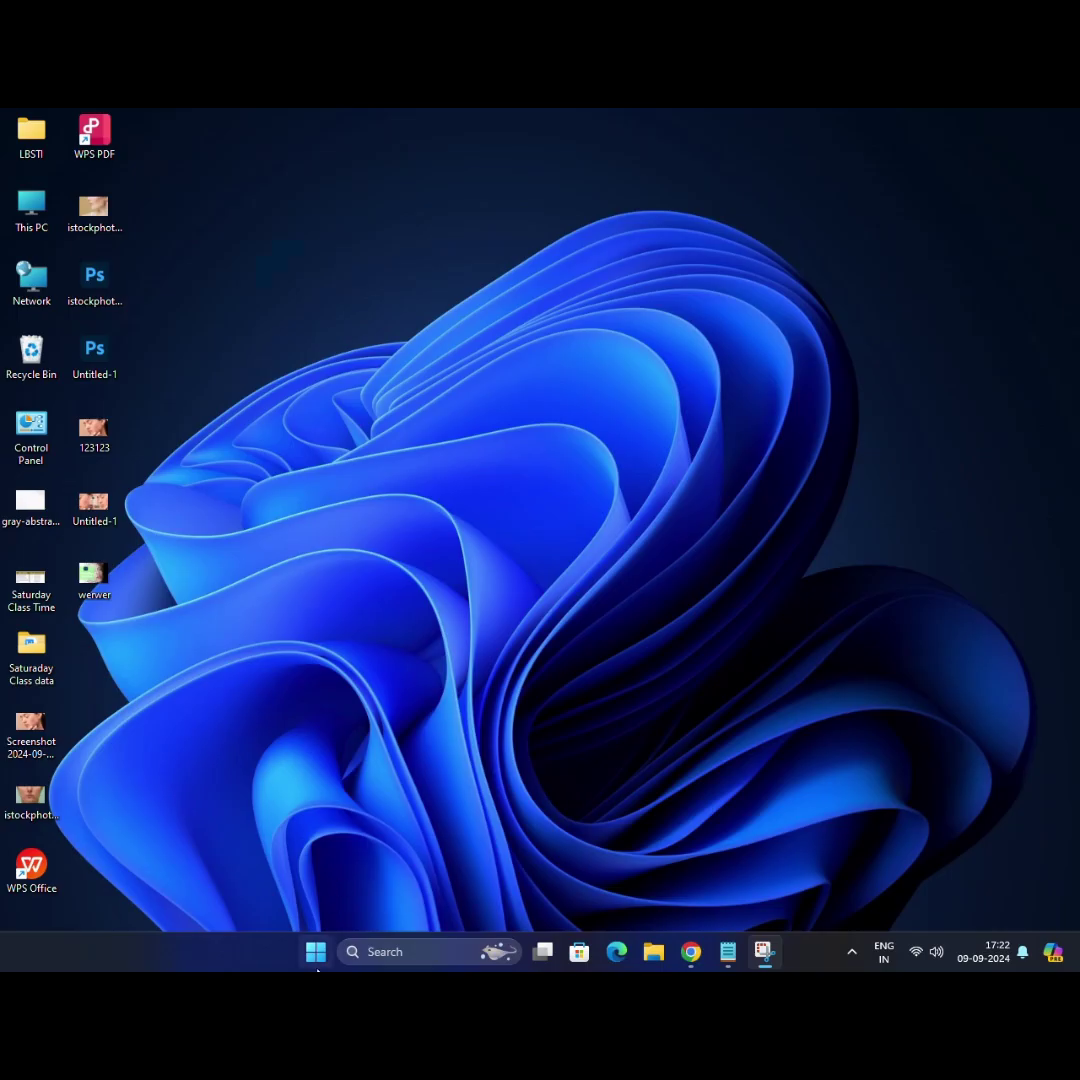
Step: Launch PowerPoint from the Start search and create a blank presentation
click(315, 951)
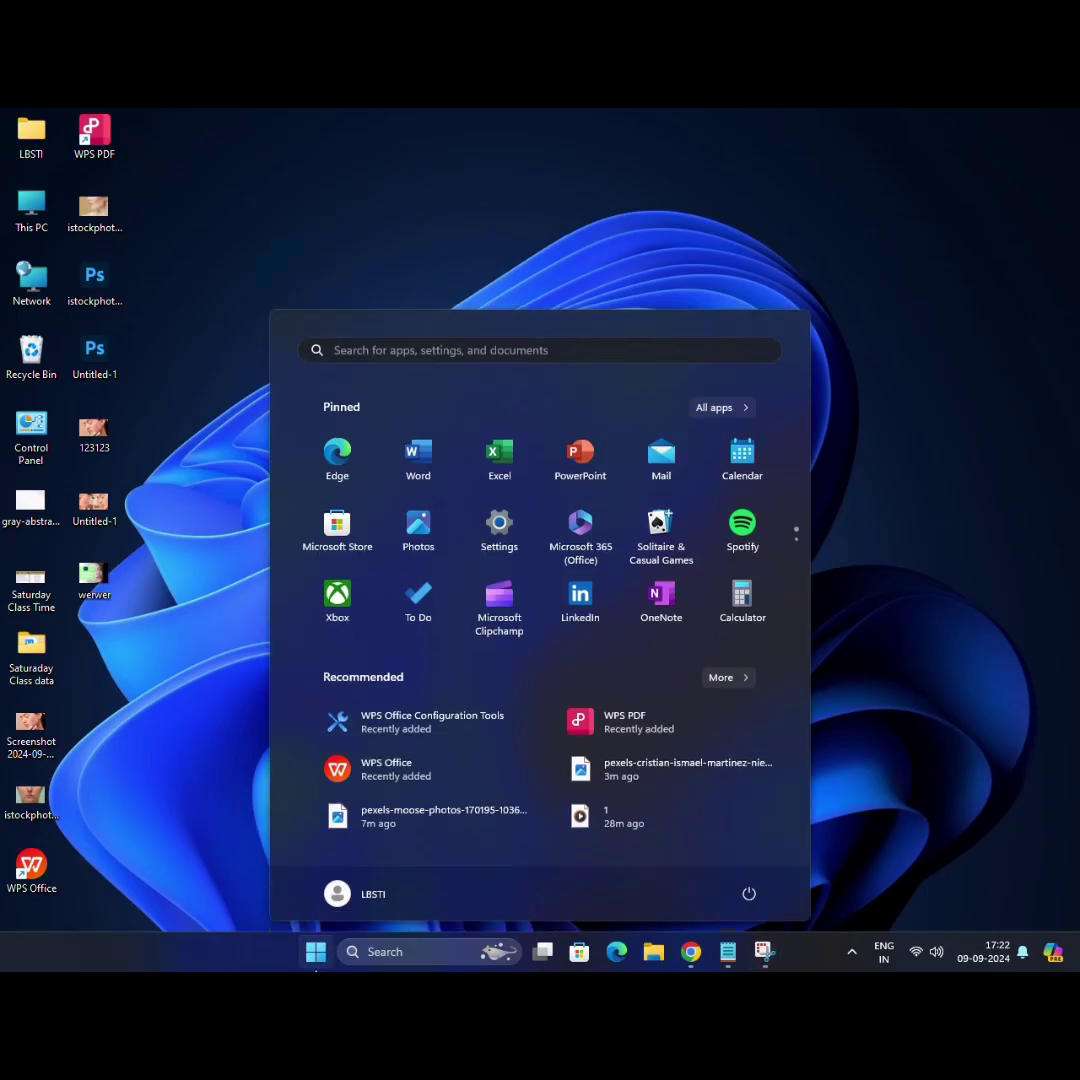
text(power)
key(Return)
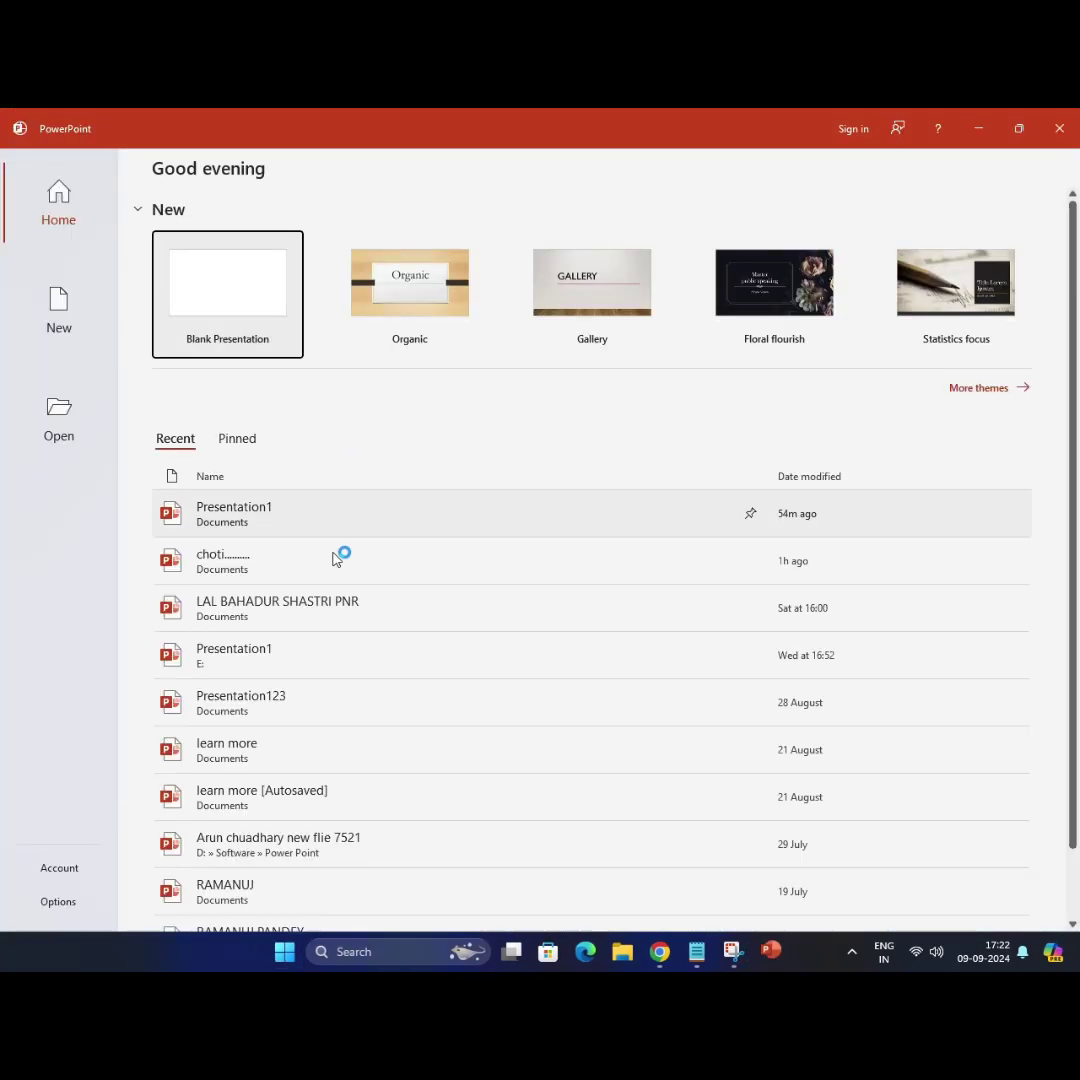
click(217, 294)
Step: Switch the first slide to the Blank layout and narrow the thumbnail pane
click(166, 191)
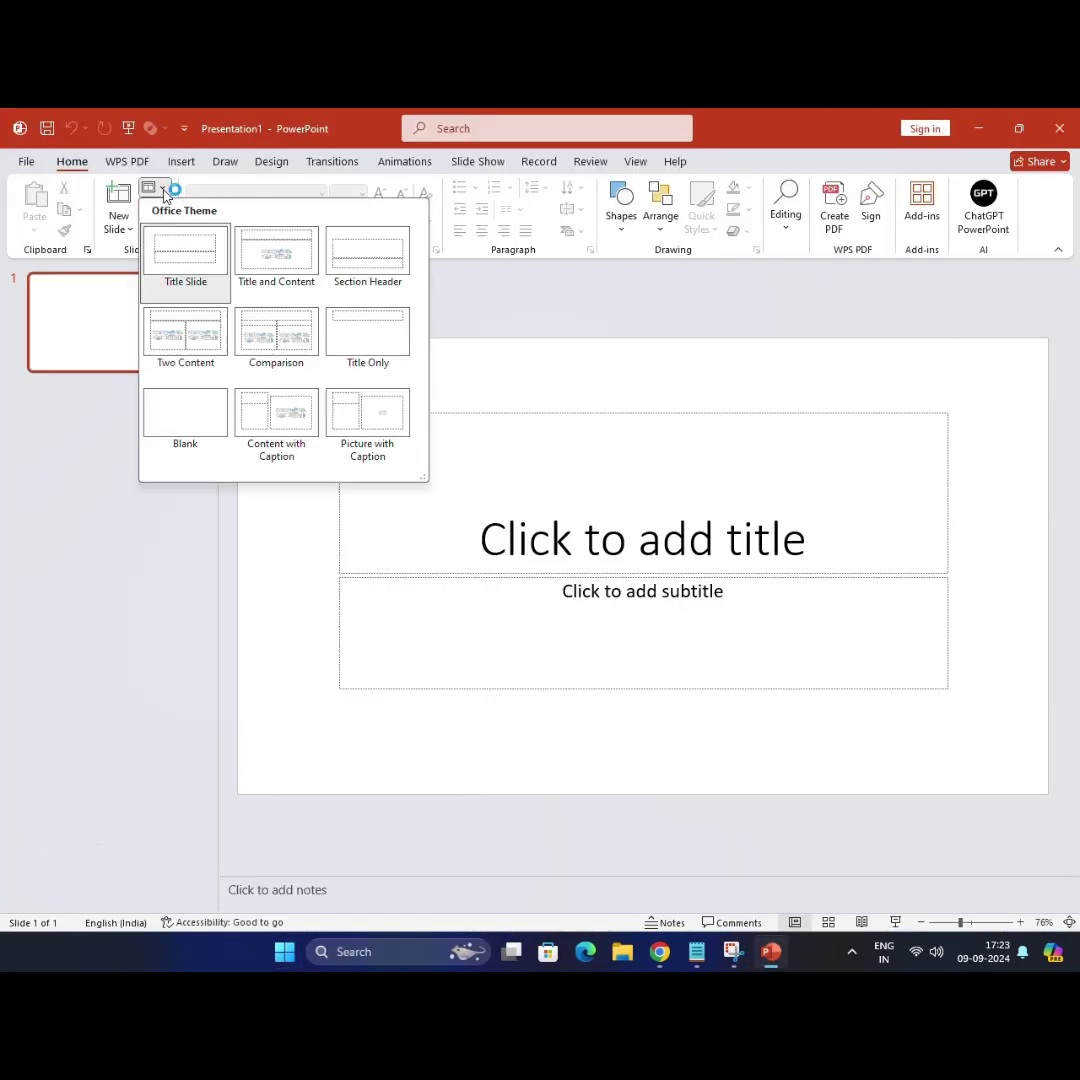
click(203, 425)
drag(216, 754, 146, 757)
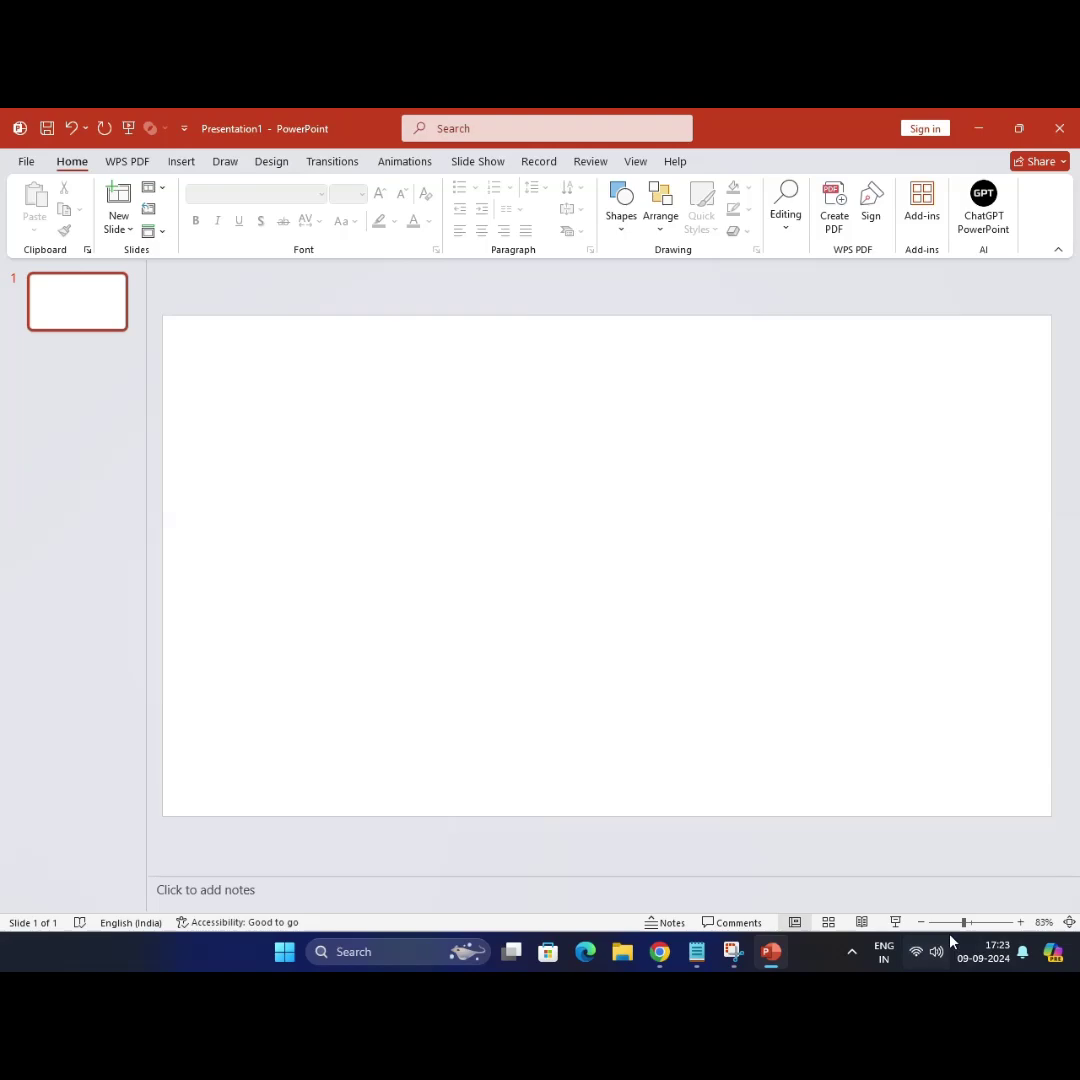
scroll(801, 787, down, 1)
scroll(801, 787, down, 1)
click(621, 205)
Step: Draw a tall rectangle at the slide's left edge and paste four copies side by side
click(617, 381)
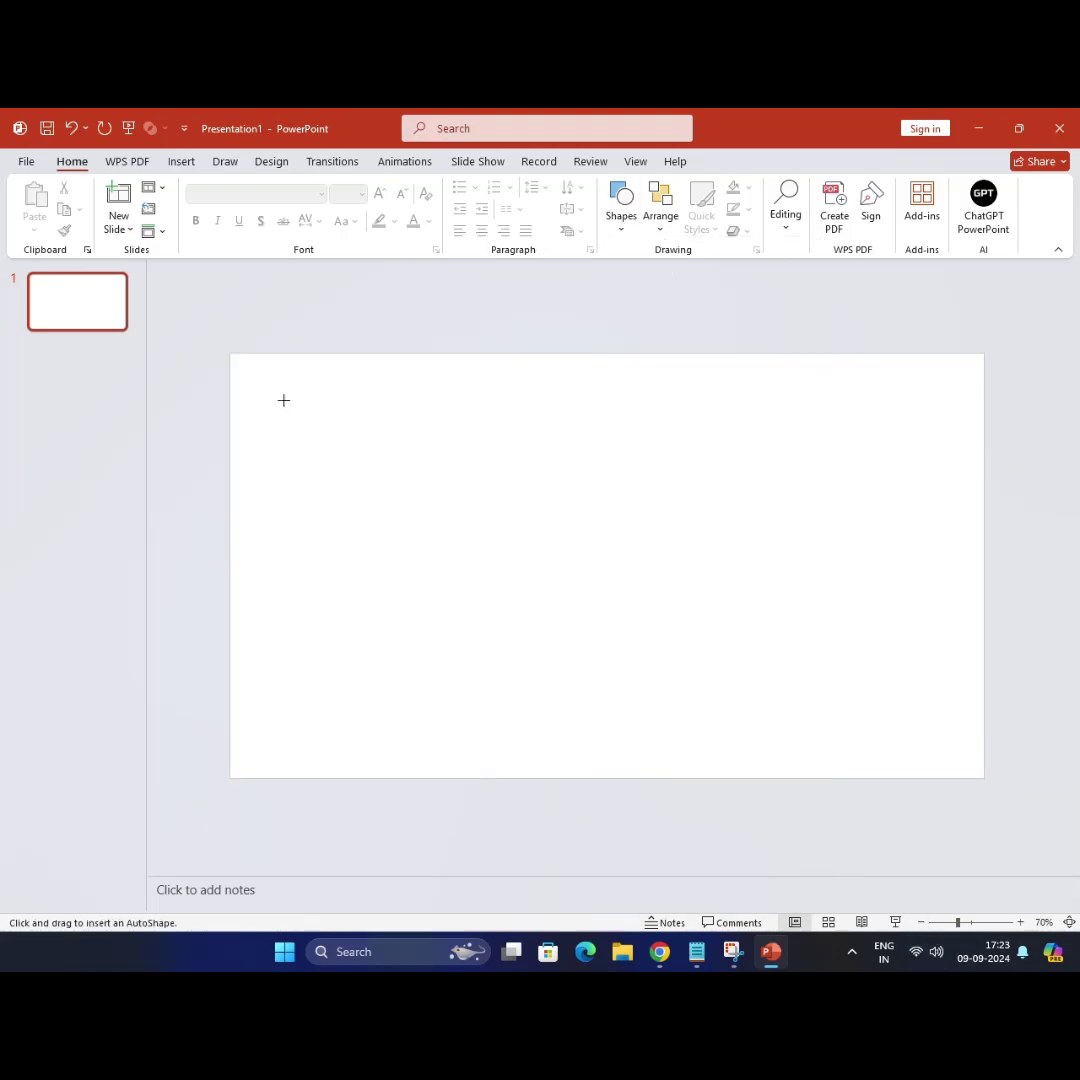
drag(230, 354, 375, 777)
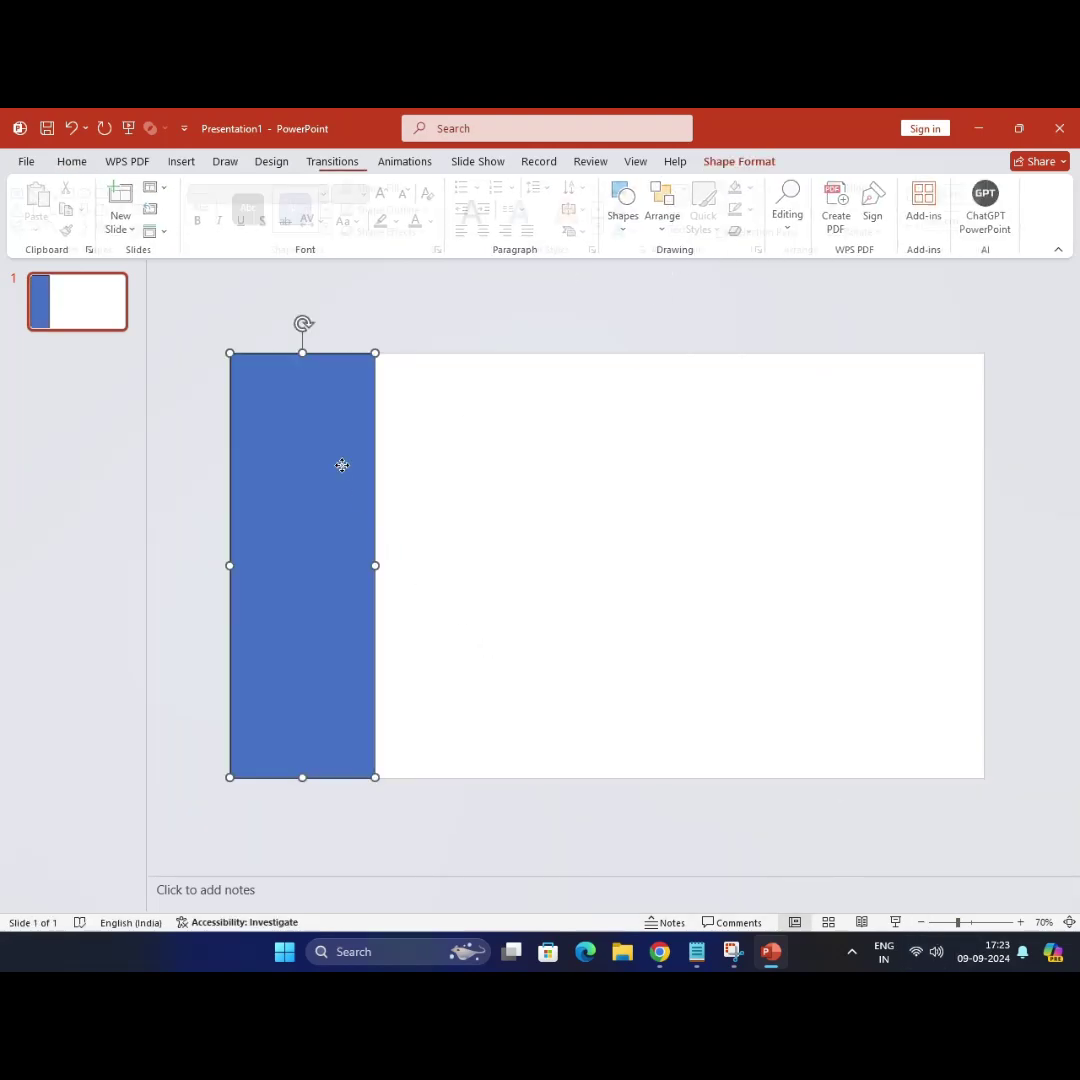
right_click(342, 465)
click(390, 514)
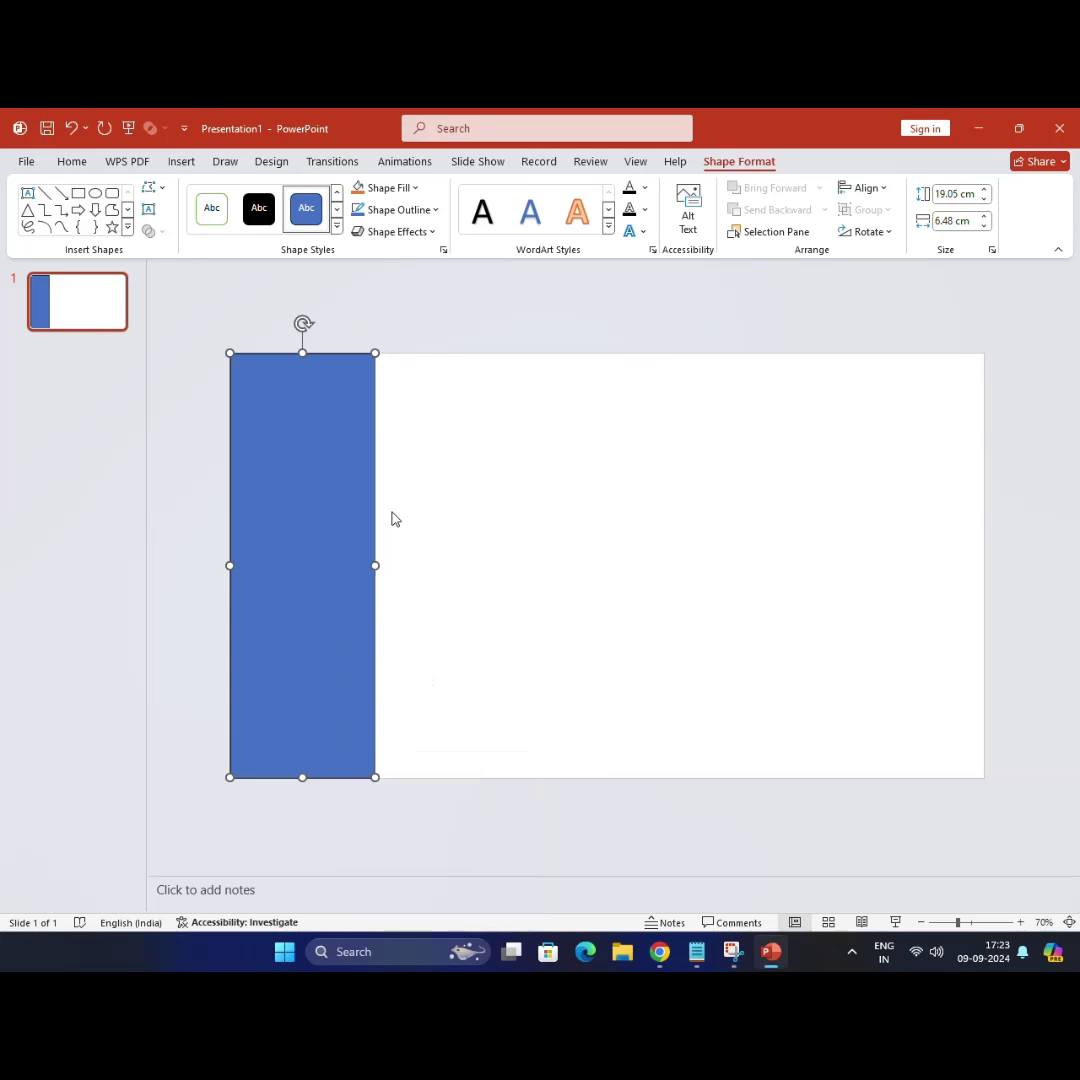
click(392, 519)
key(ctrl+v)
mouse_move(320, 482)
mouse_down()
mouse_move(464, 482)
mouse_move(649, 460)
mouse_up()
click(71, 161)
click(34, 205)
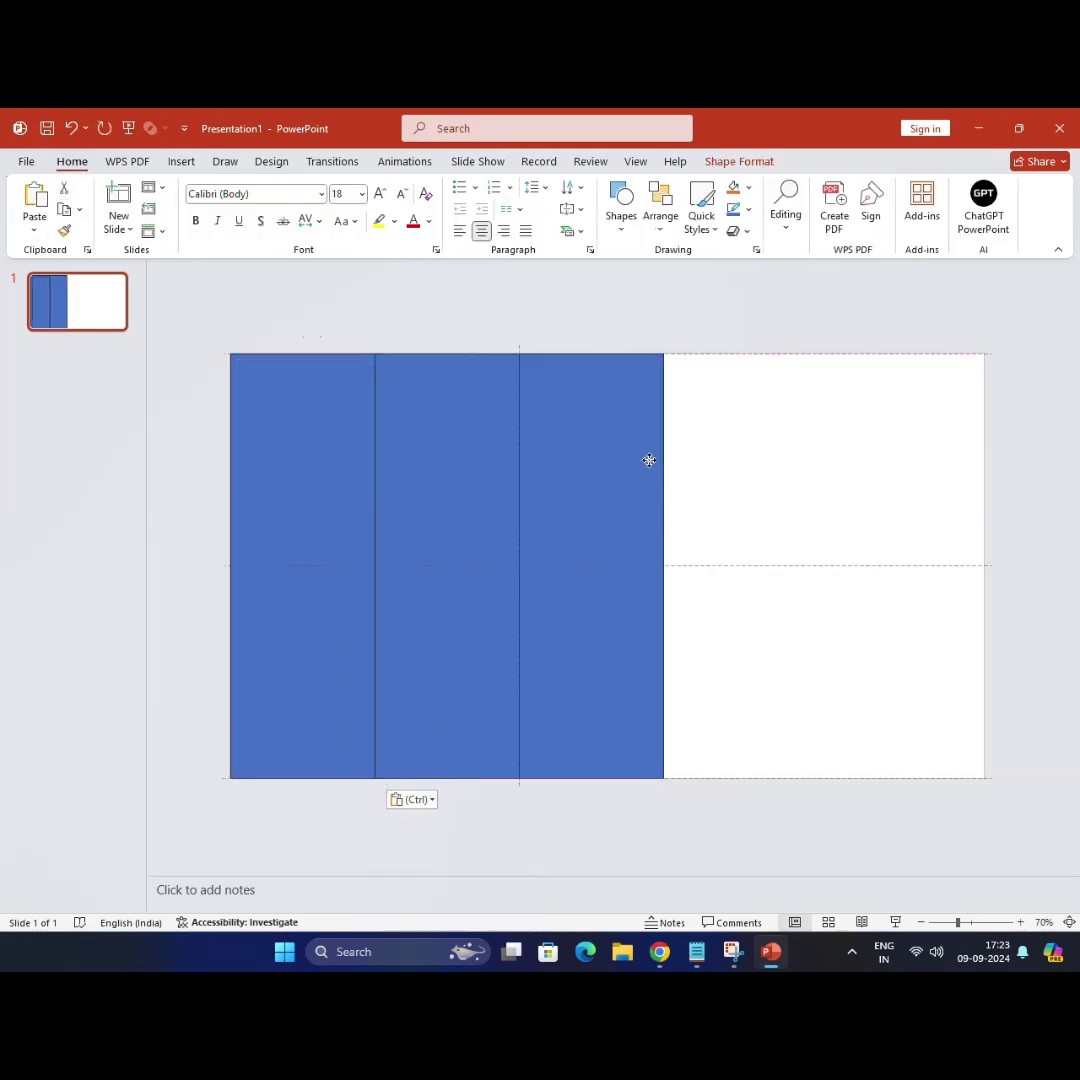
click(34, 205)
drag(569, 482, 893, 453)
click(34, 205)
click(985, 421)
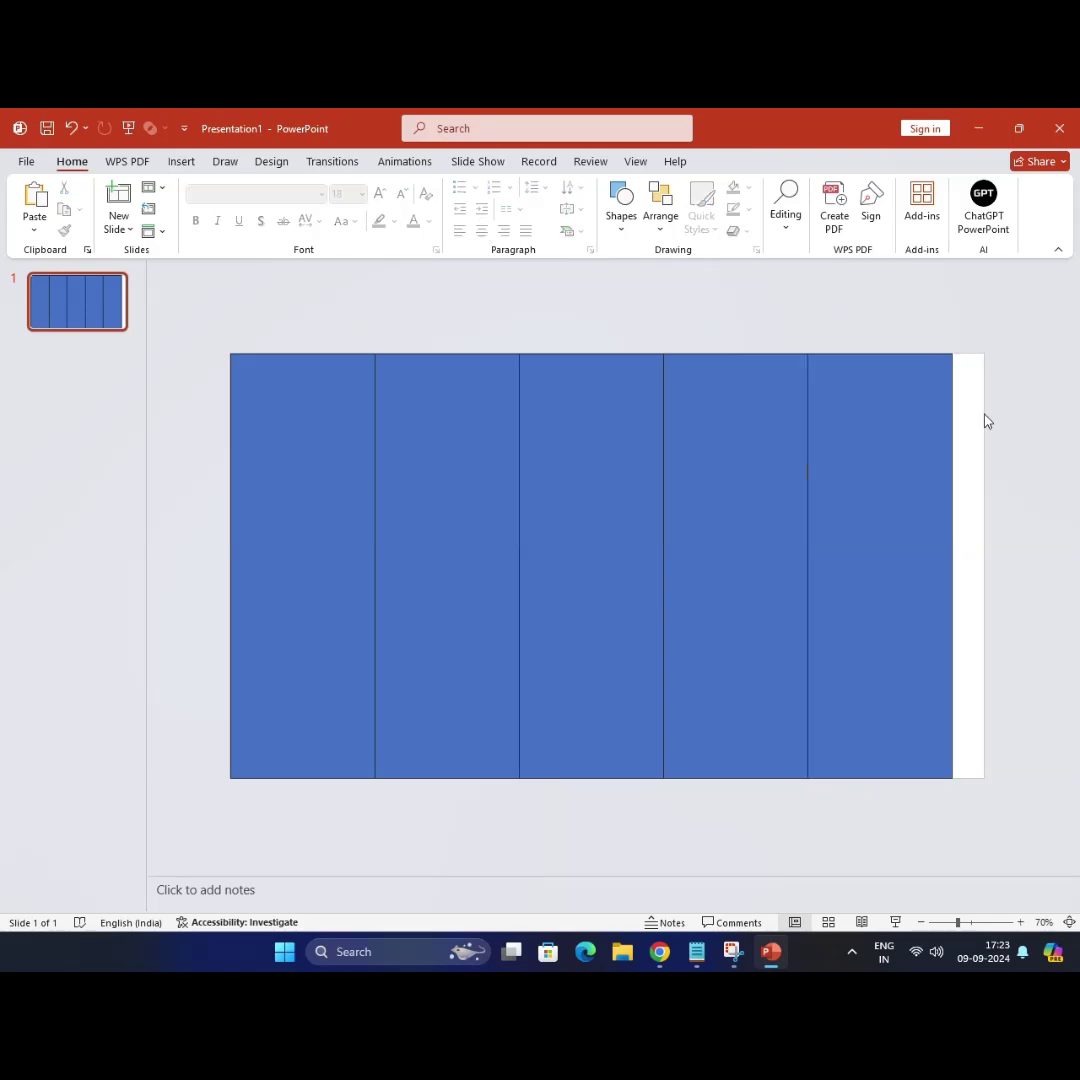
Step: Group the five rectangles and stretch them to the slide's right edge
drag(965, 316, 199, 840)
click(770, 161)
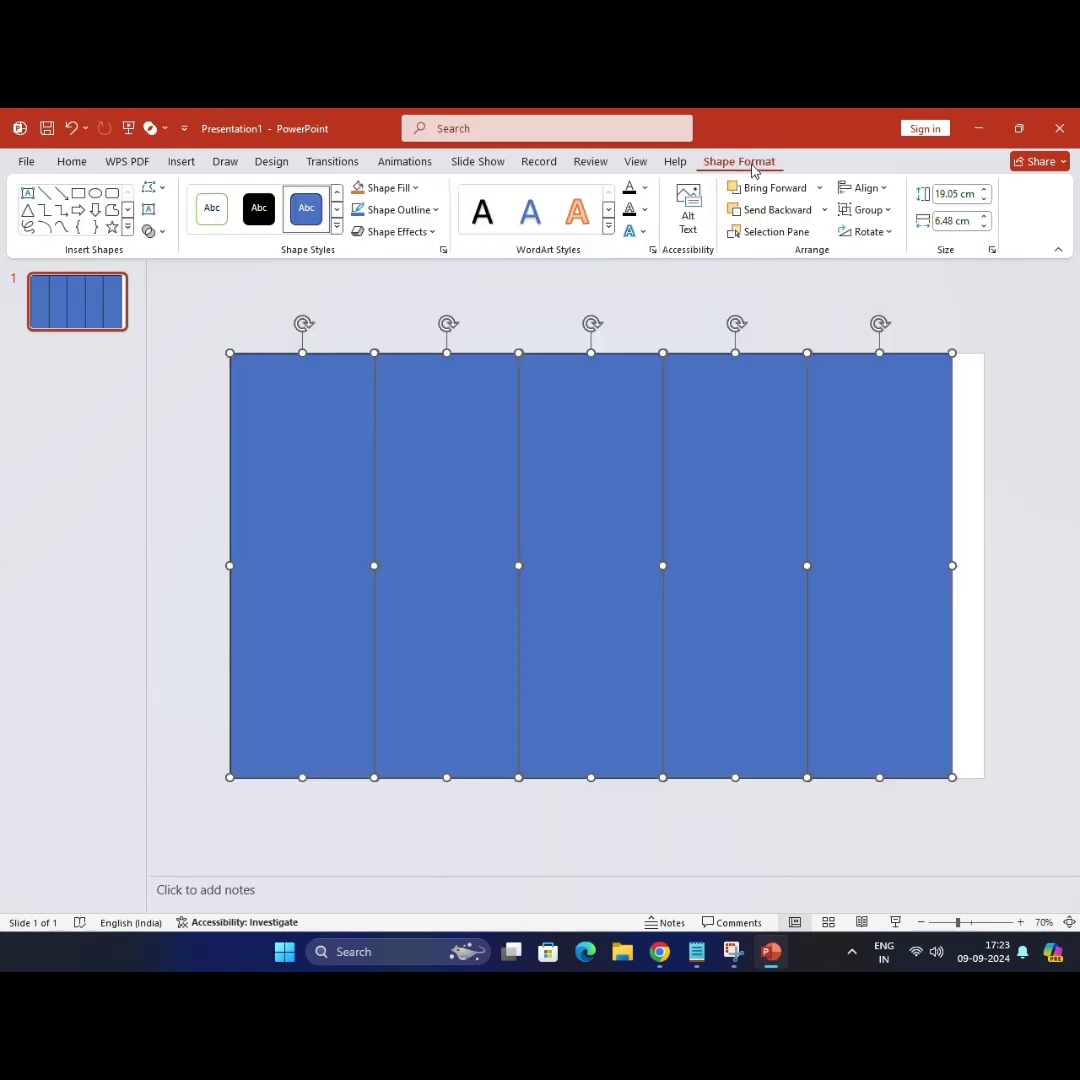
click(868, 209)
click(868, 230)
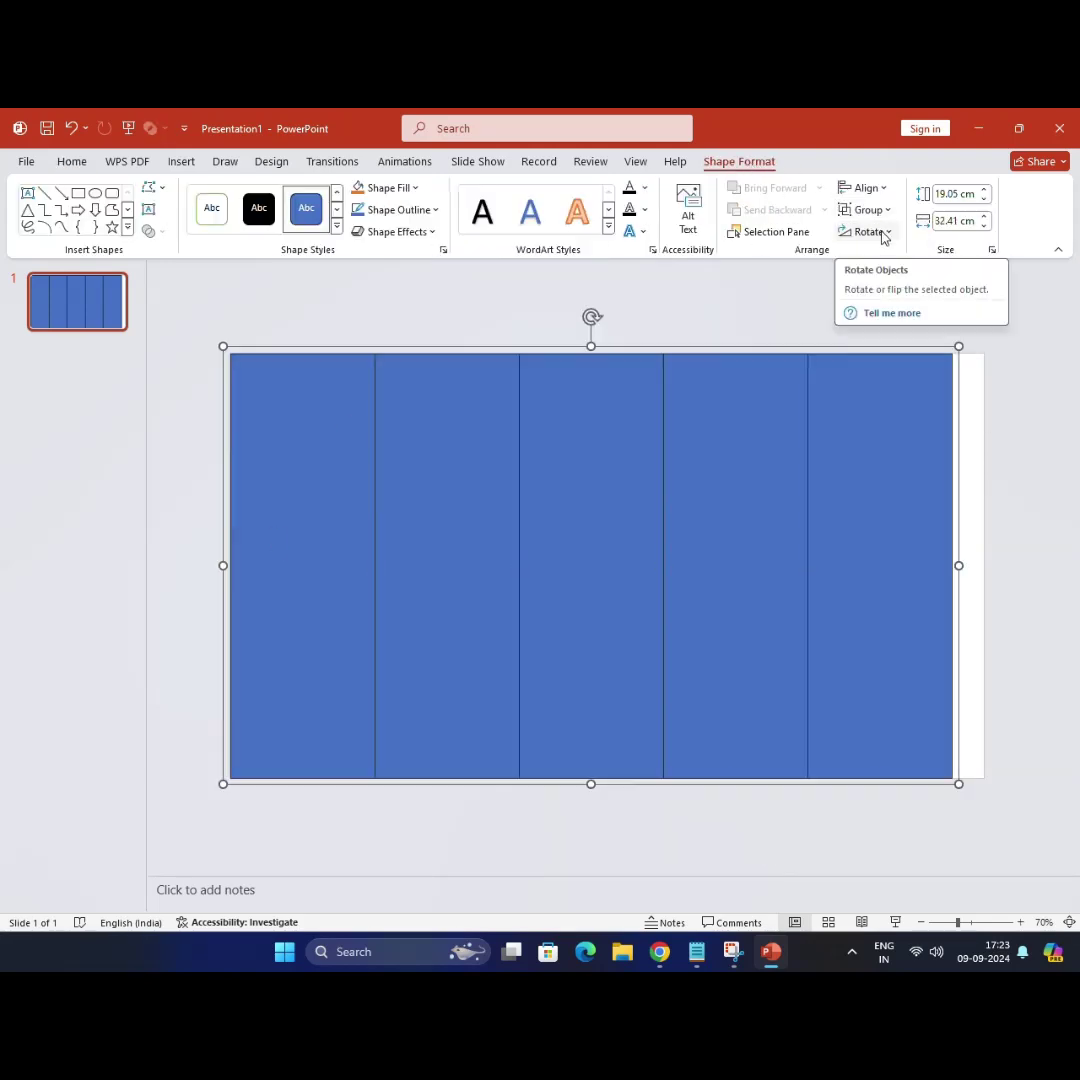
drag(958, 565, 990, 565)
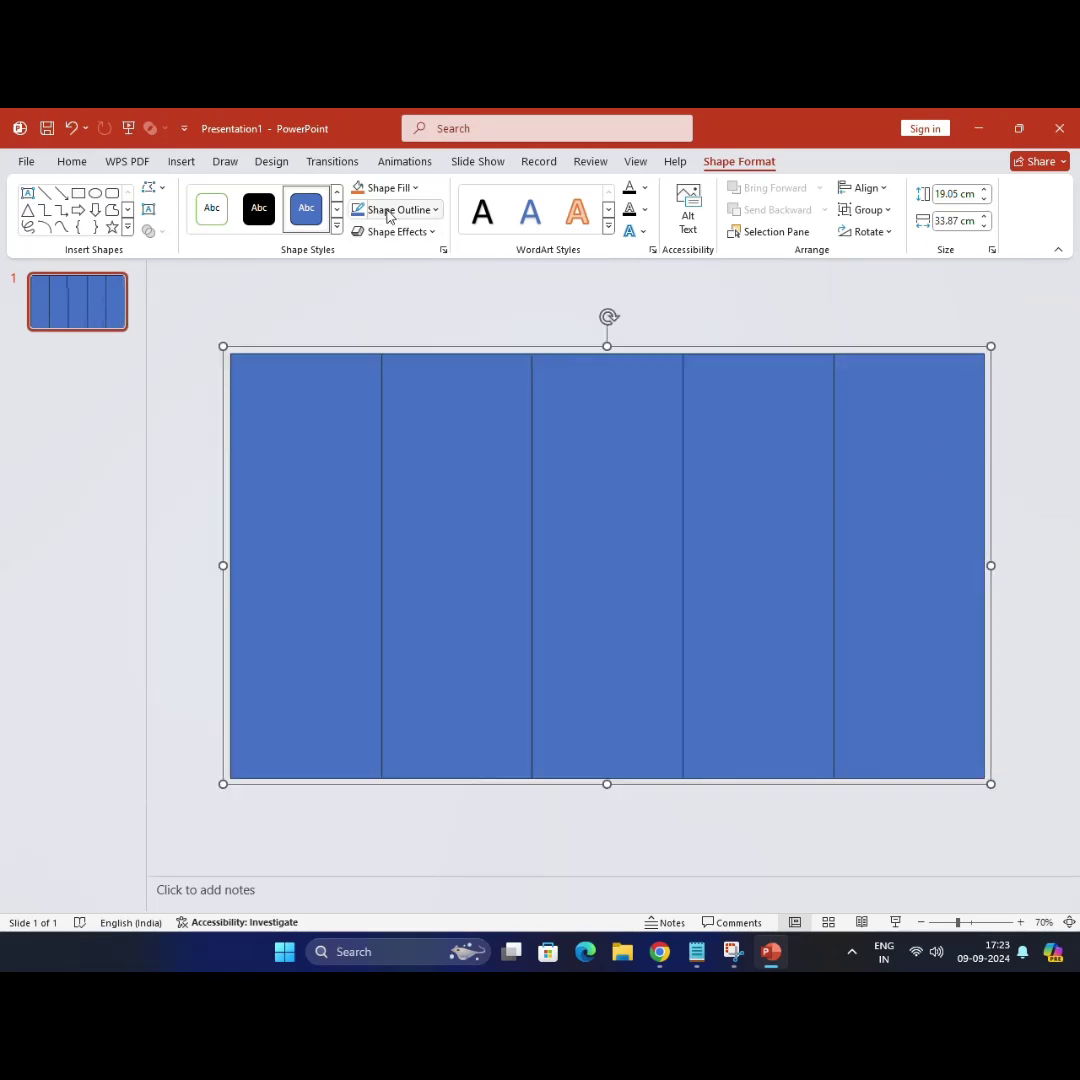
Step: Remove the outlines from the panels and ungroup them
click(390, 212)
click(401, 432)
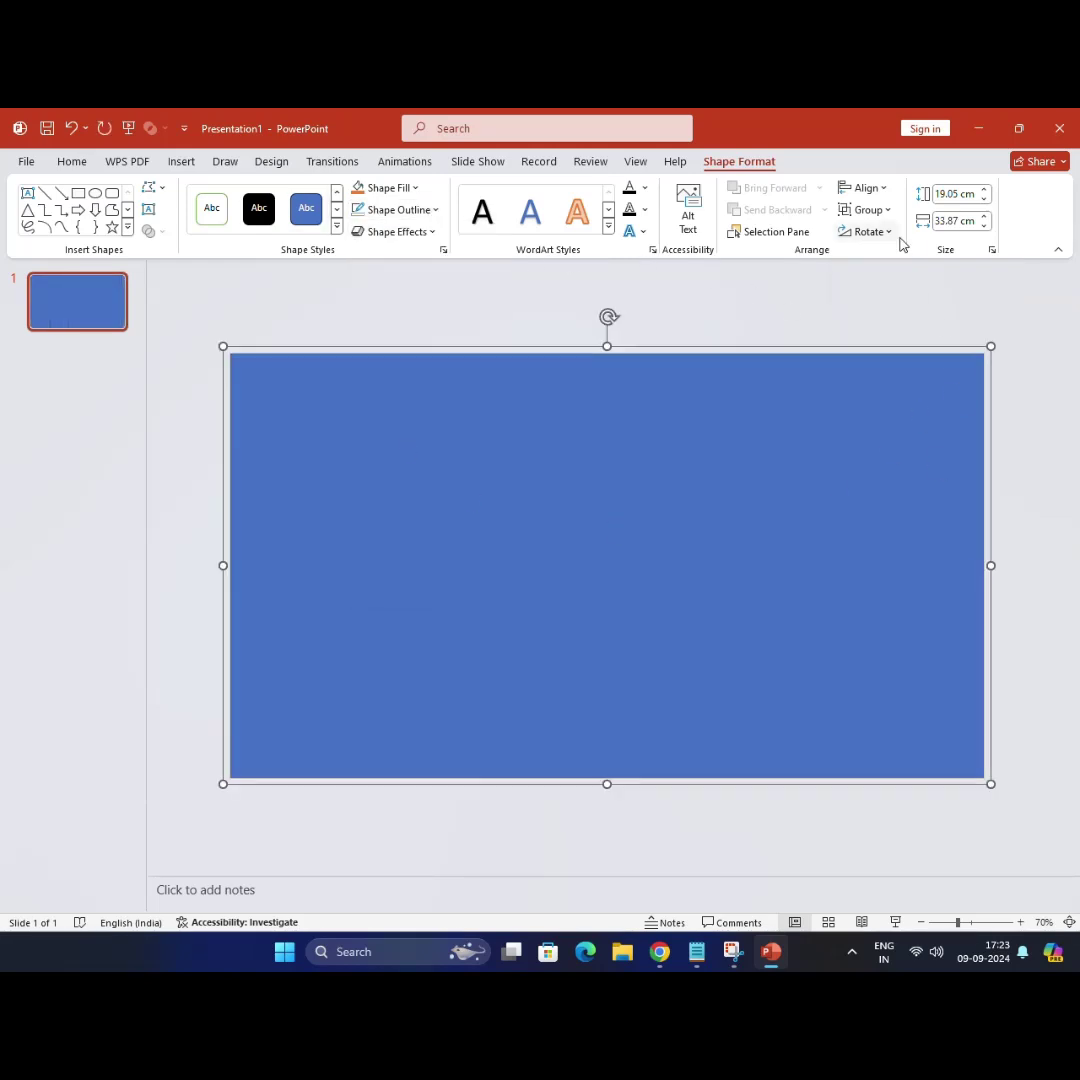
click(868, 209)
click(868, 282)
click(752, 875)
Step: Maximize the browser and browse the Coolors trending palettes for the navy-and-yellow one
click(659, 951)
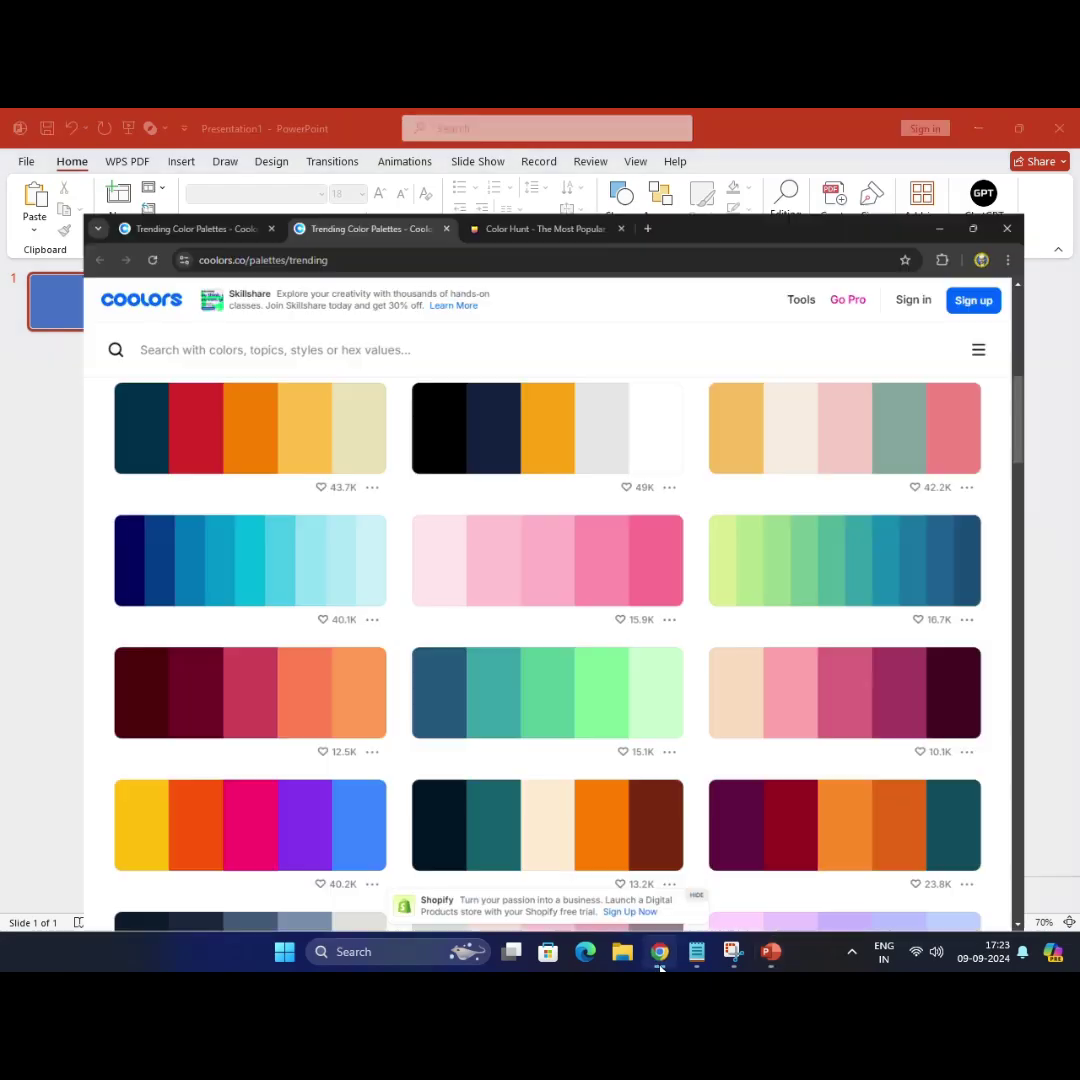
key(super+Up)
scroll(860, 460, down, 4)
scroll(848, 524, down, 5)
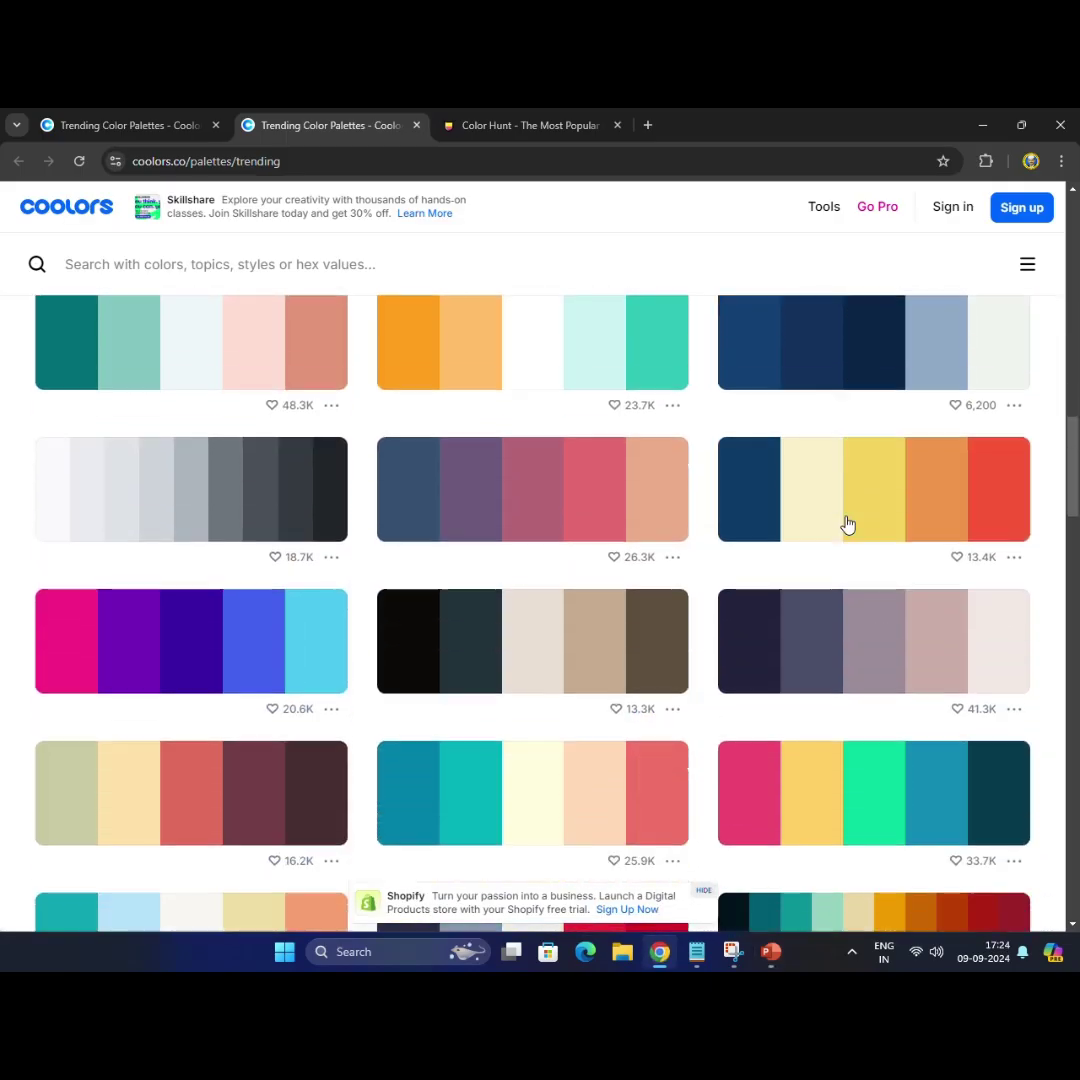
scroll(846, 522, down, 3)
scroll(846, 522, down, 5)
scroll(846, 522, down, 4)
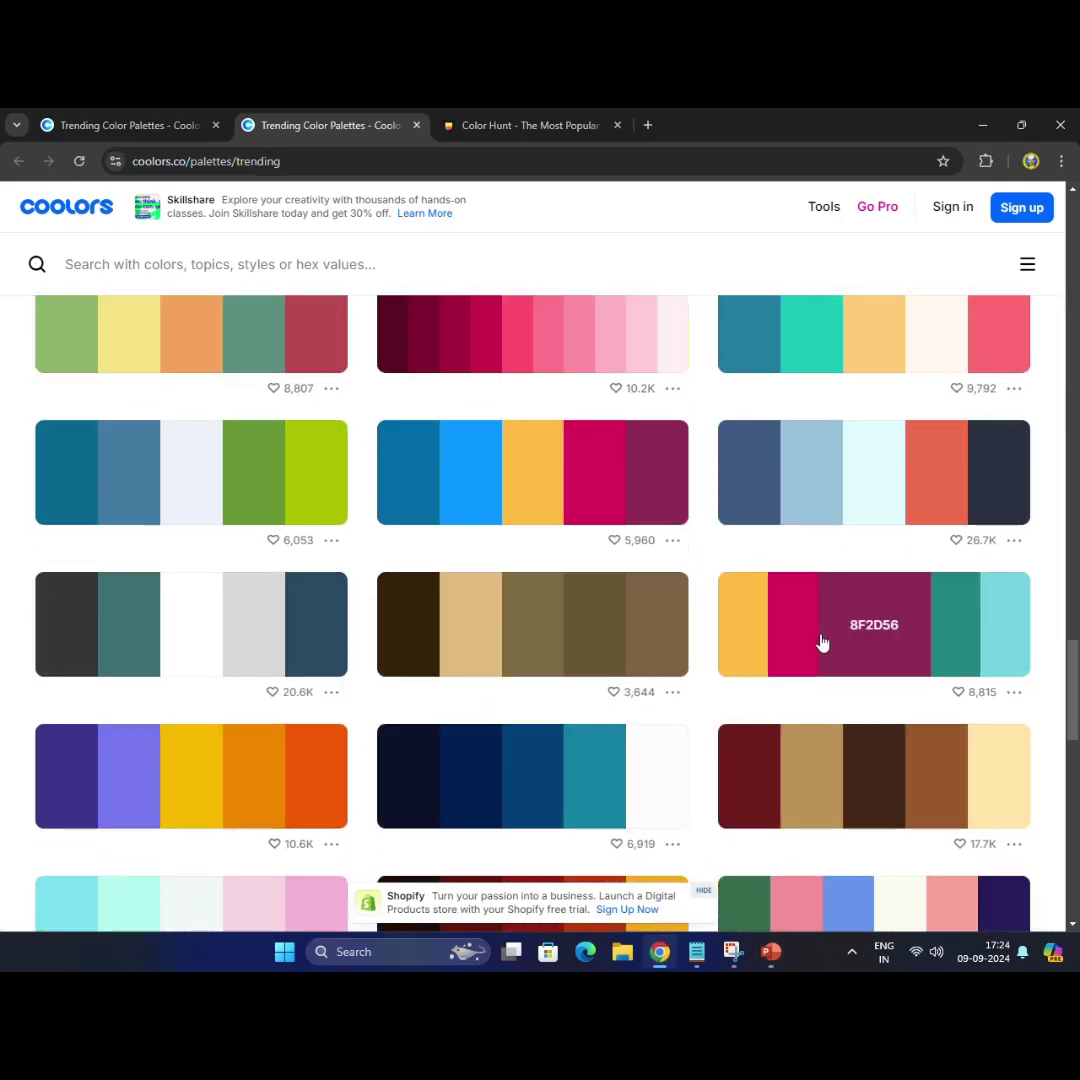
scroll(248, 718, down, 3)
scroll(176, 602, up, 3)
scroll(458, 545, up, 10)
scroll(722, 600, up, 3)
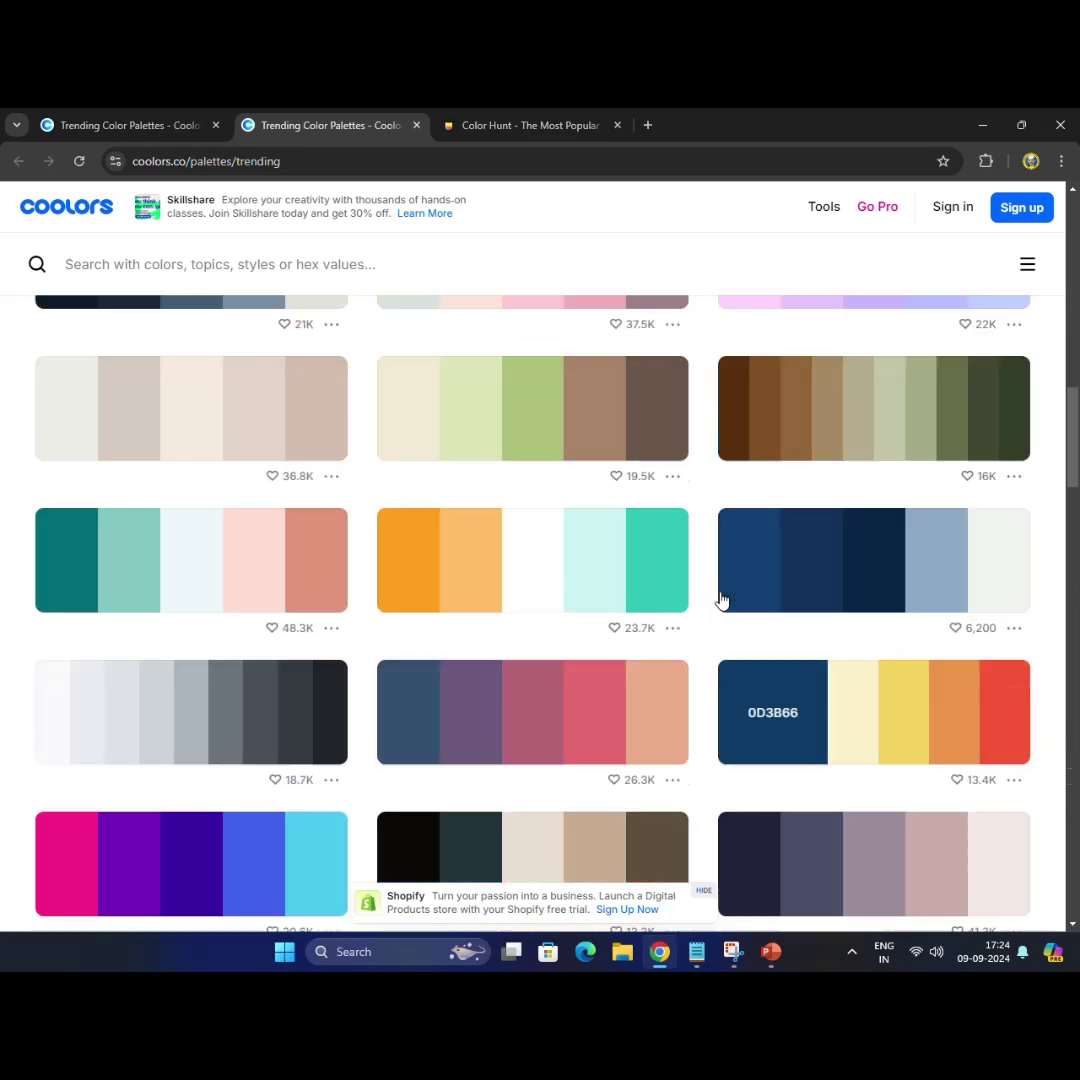
scroll(722, 600, up, 6)
scroll(721, 598, up, 3)
scroll(735, 600, down, 4)
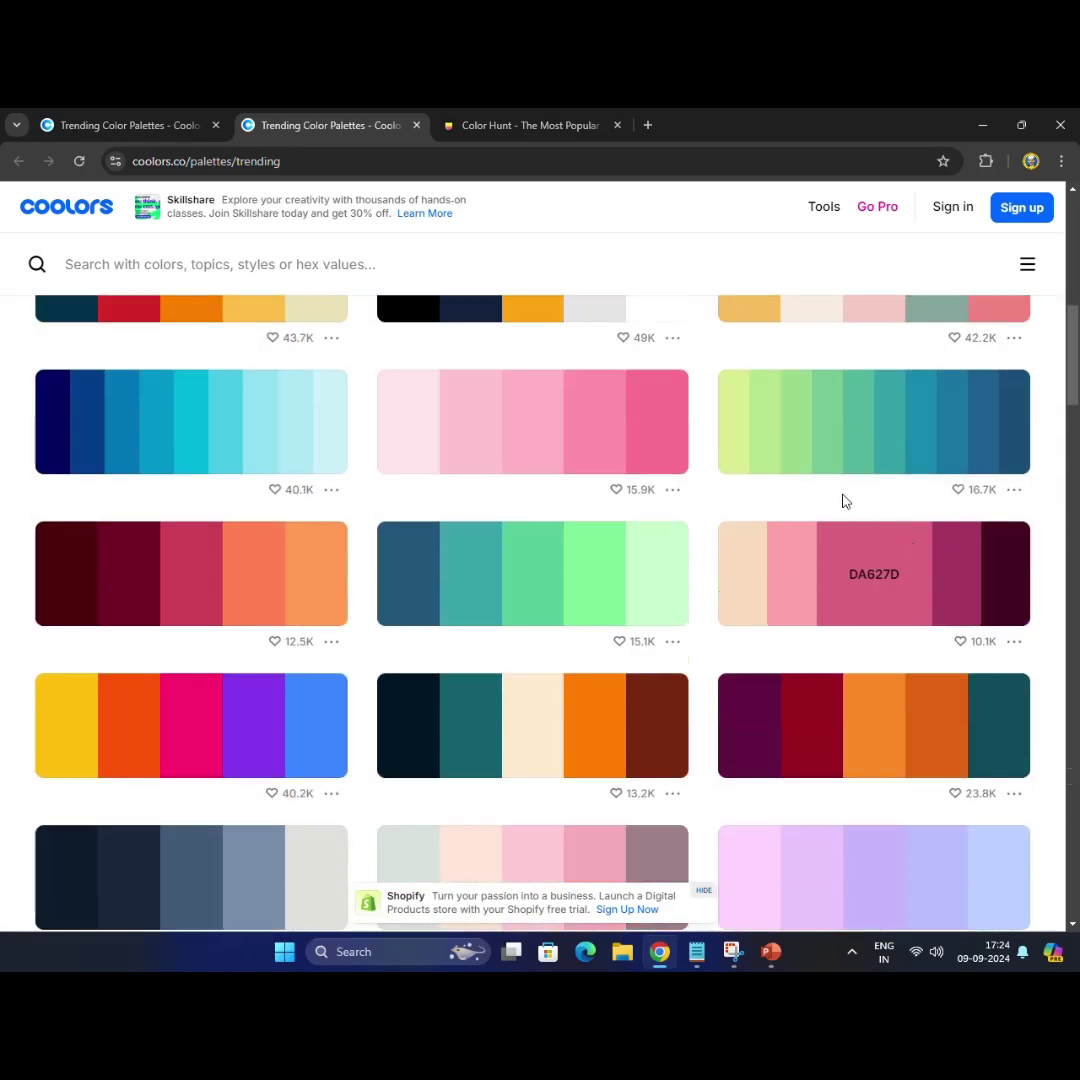
scroll(648, 600, up, 2)
scroll(655, 585, up, 2)
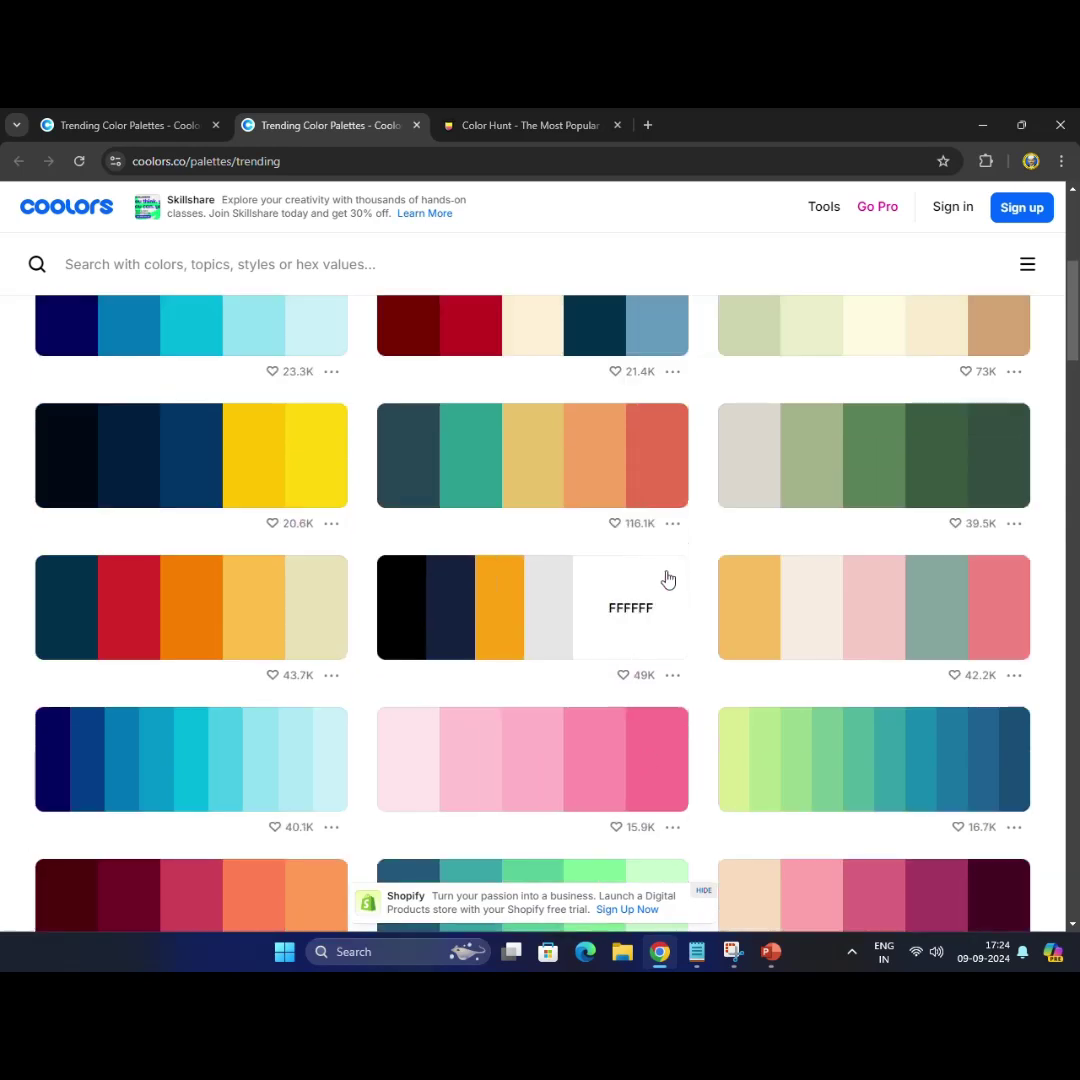
scroll(551, 474, up, 1)
scroll(551, 474, up, 2)
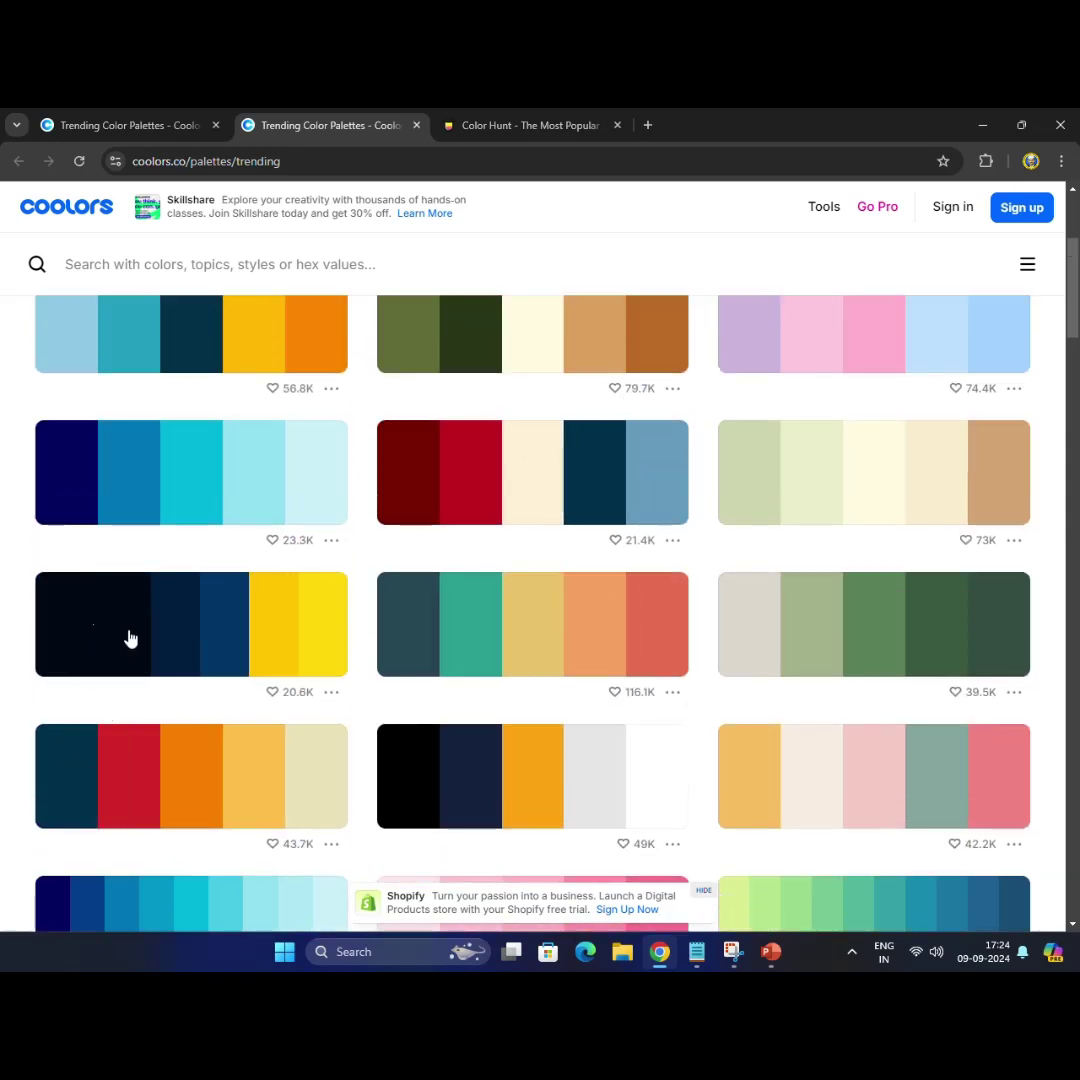
Step: Copy the palette's near-black swatch and select the leftmost panel in PowerPoint
click(129, 638)
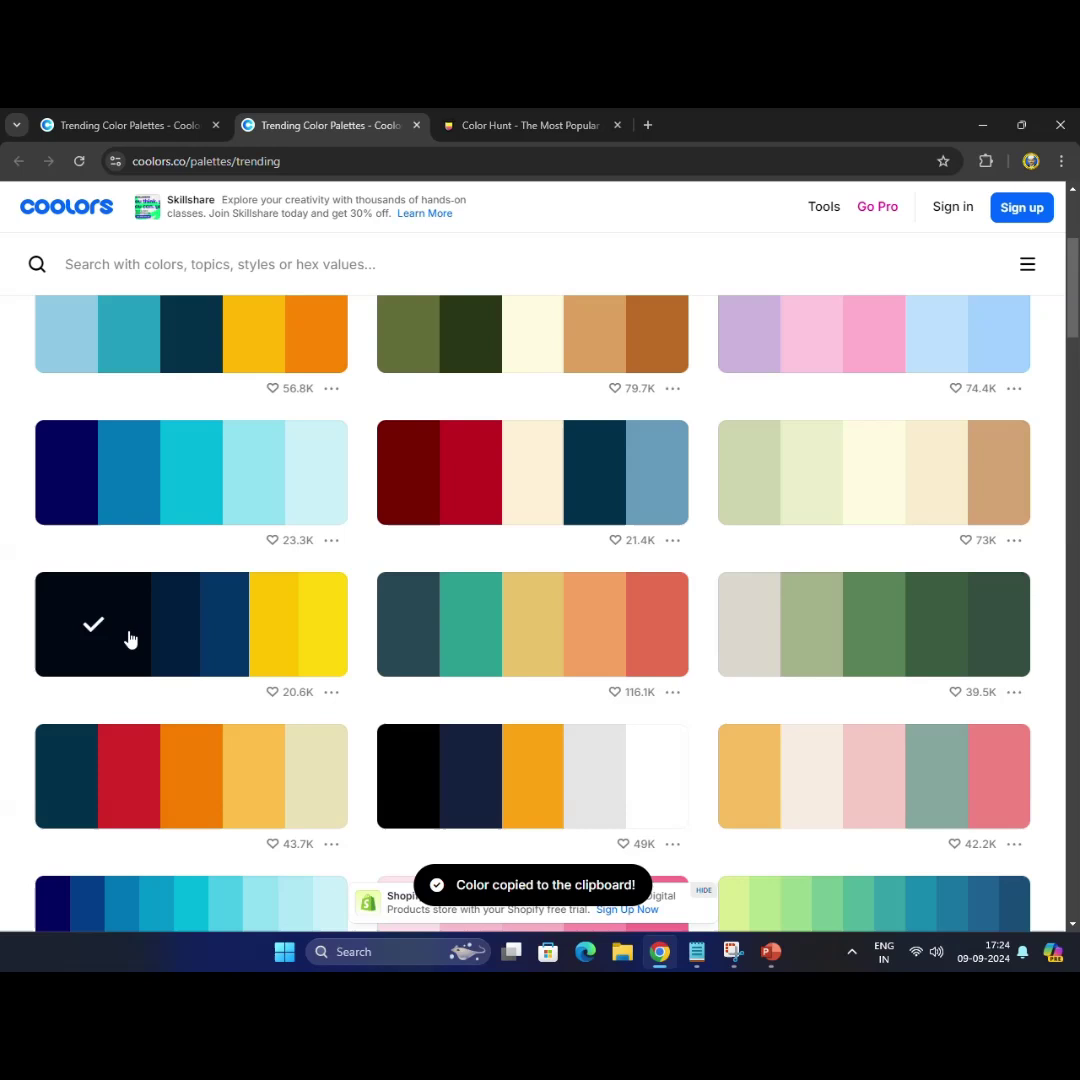
click(771, 951)
click(310, 474)
Step: Fill the leftmost panel with near-black #000814 by pasting the hex into More Fill Colors
click(739, 161)
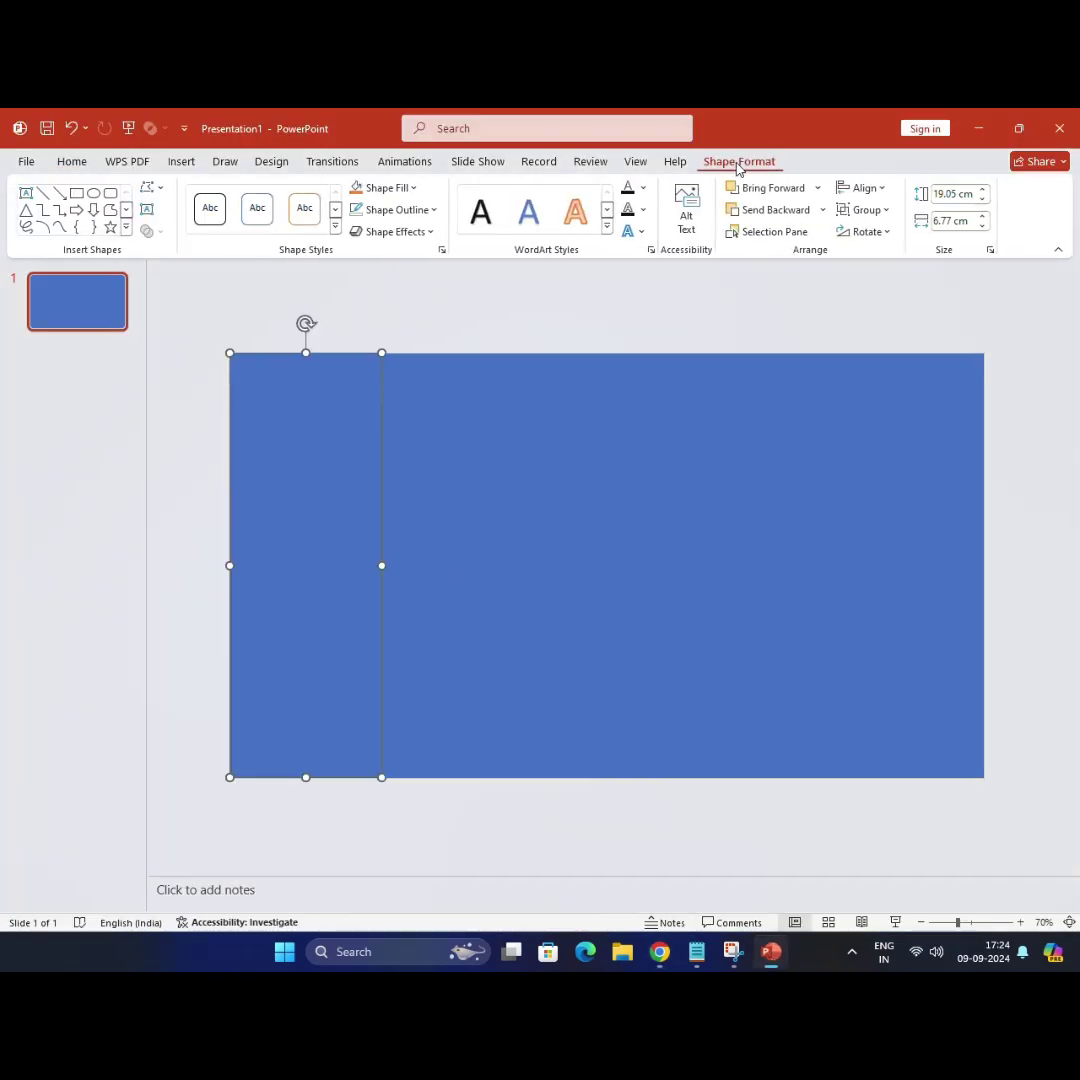
click(385, 187)
click(371, 437)
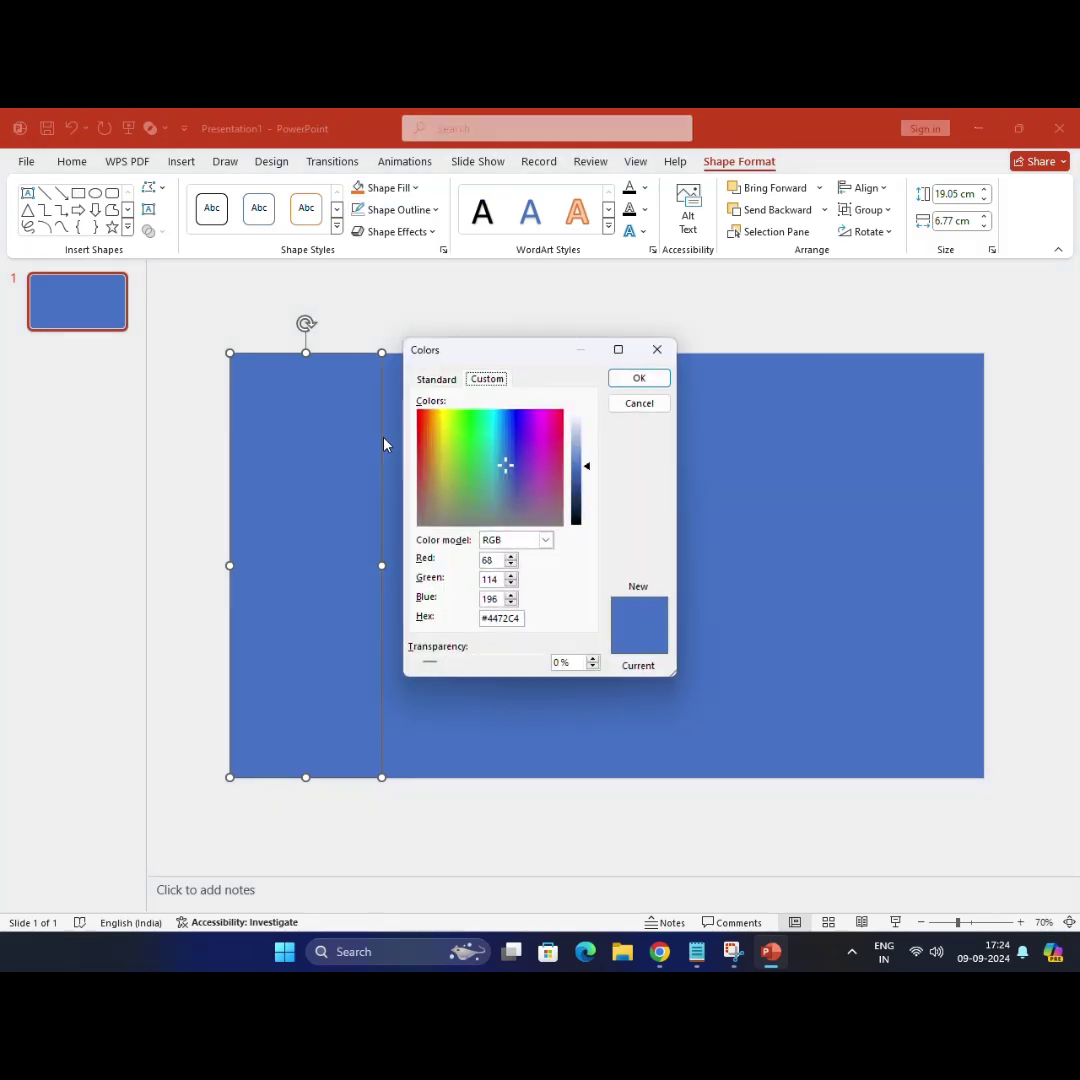
double_click(482, 618)
right_click(506, 619)
click(535, 662)
click(503, 599)
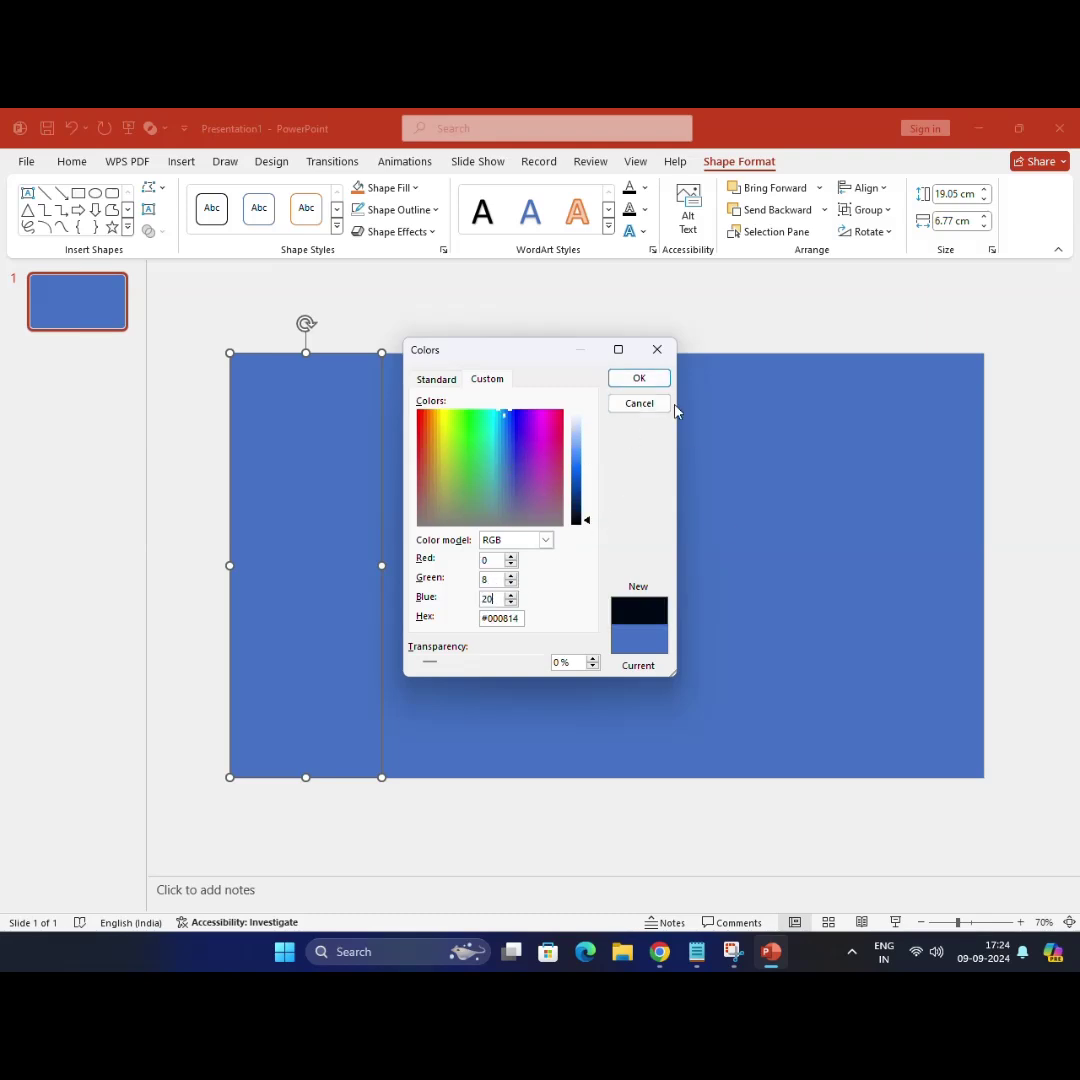
click(639, 378)
Step: Fill the second panel with navy #001D3D copied from the Coolors palette
click(480, 450)
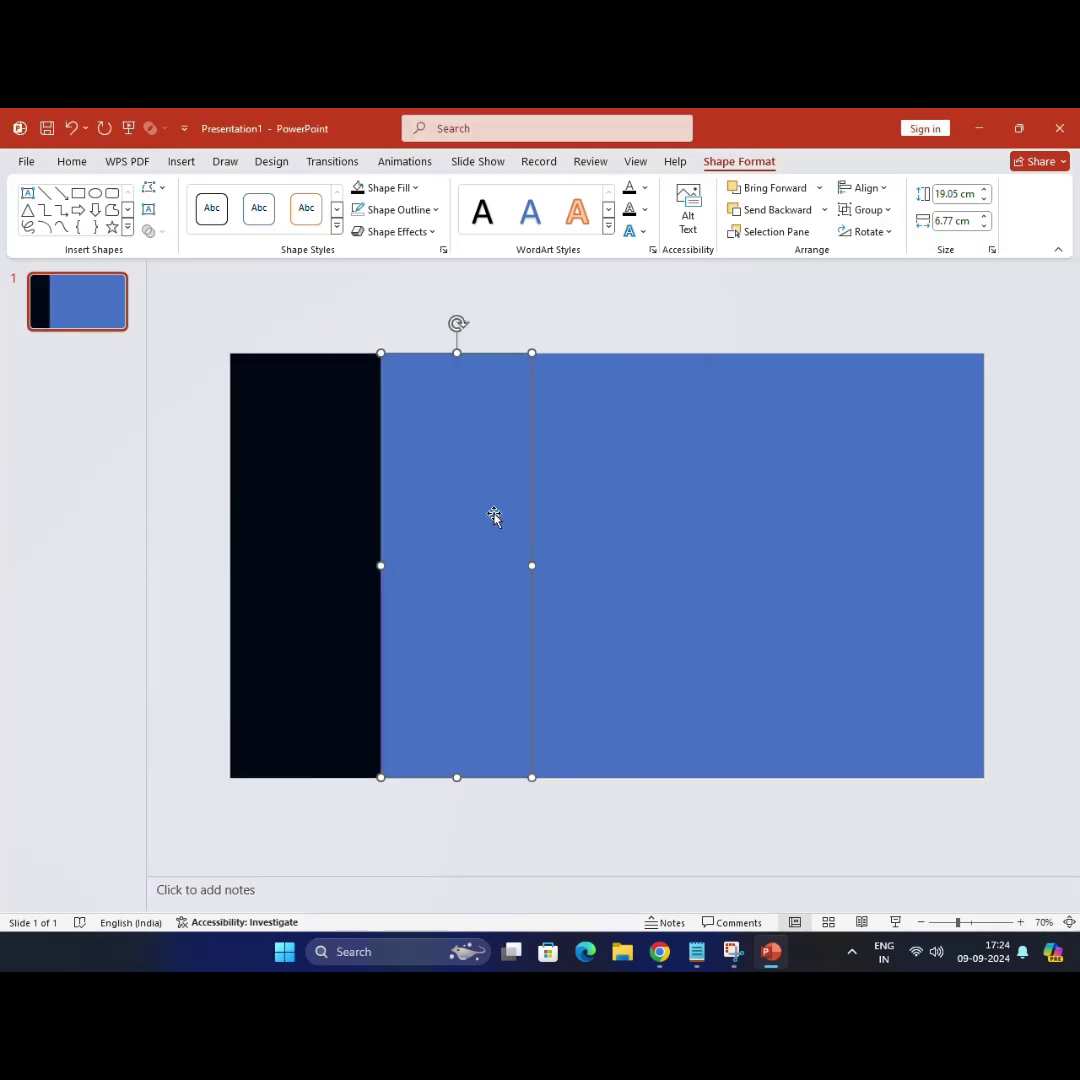
click(657, 953)
mouse_move(172, 624)
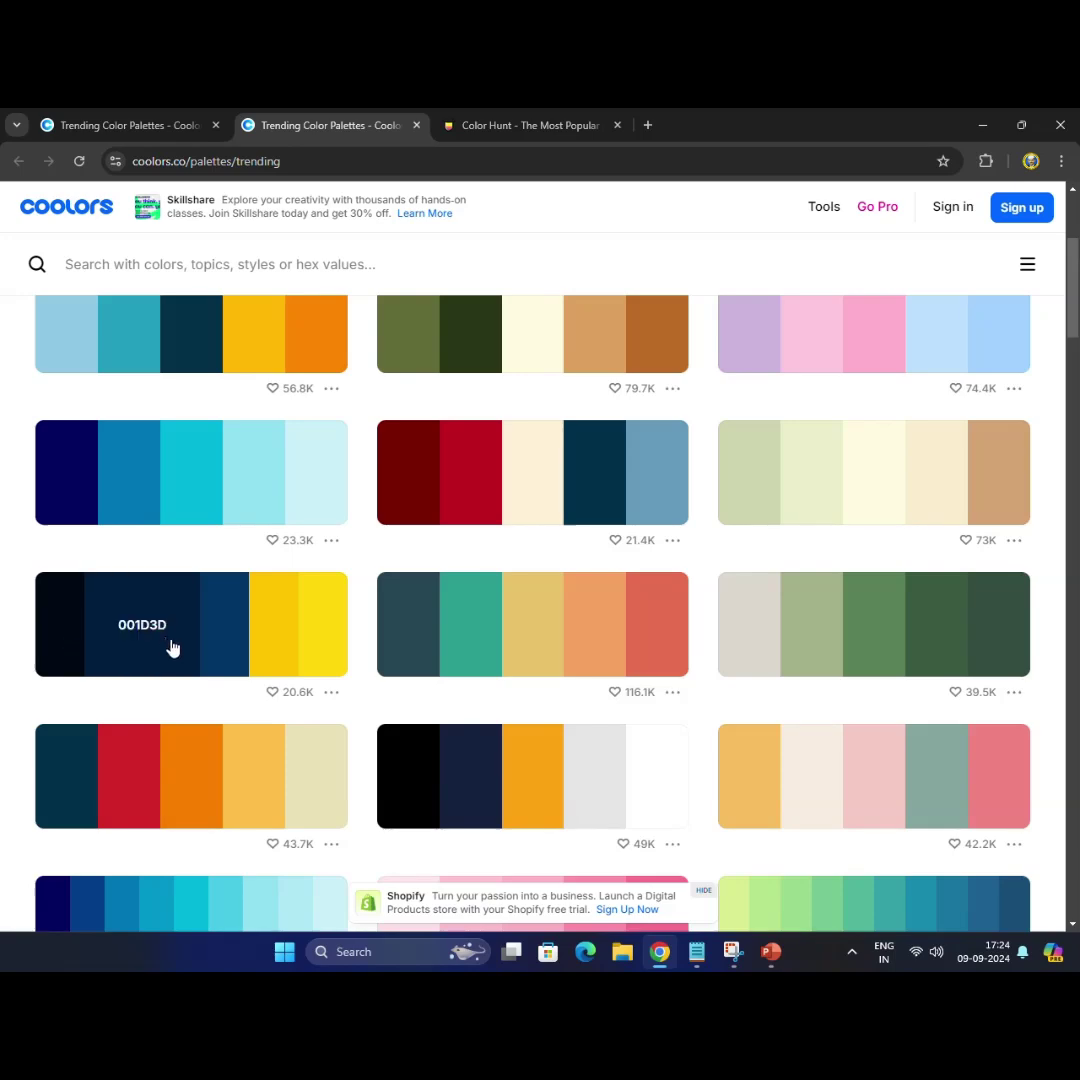
click(770, 952)
click(415, 188)
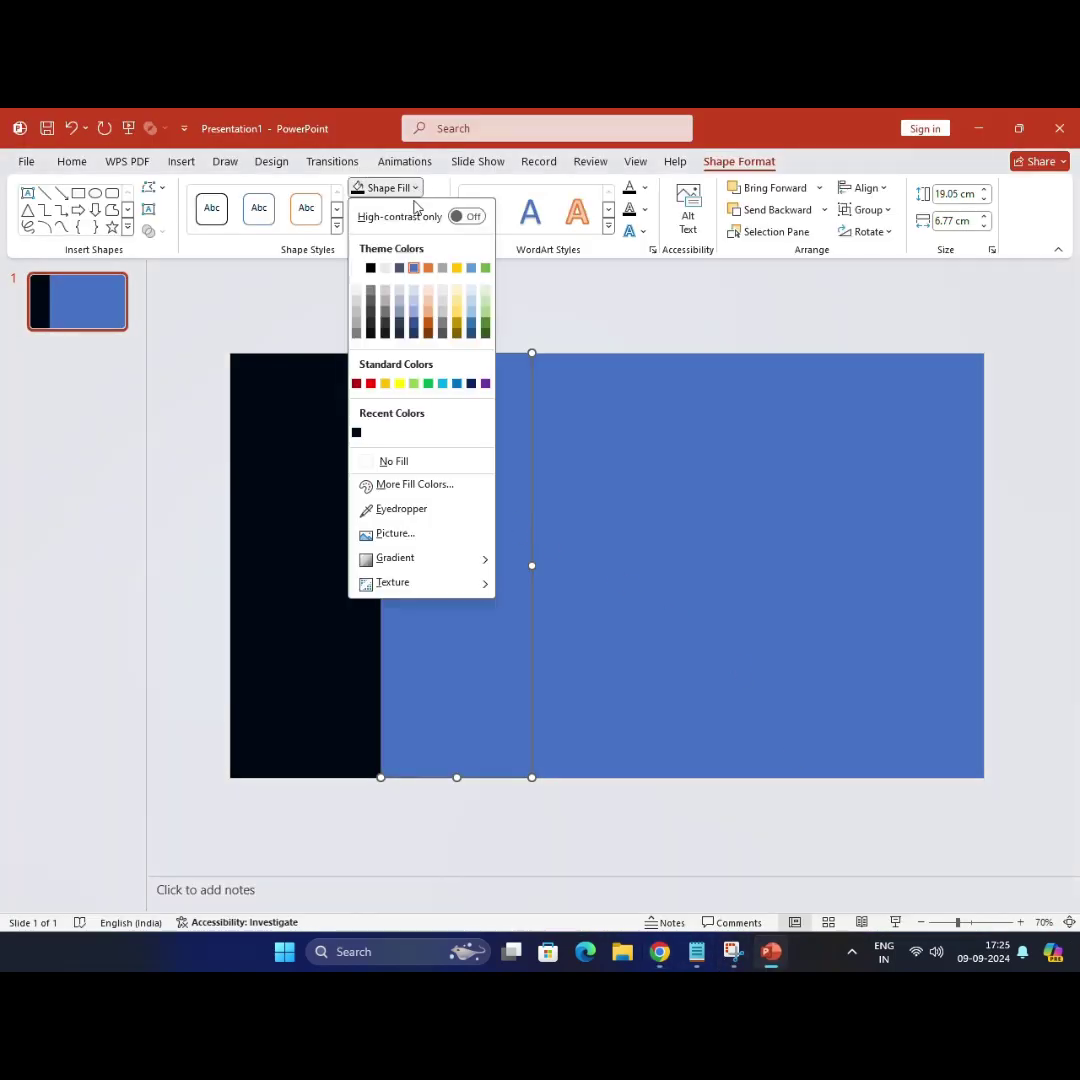
click(415, 483)
right_click(498, 615)
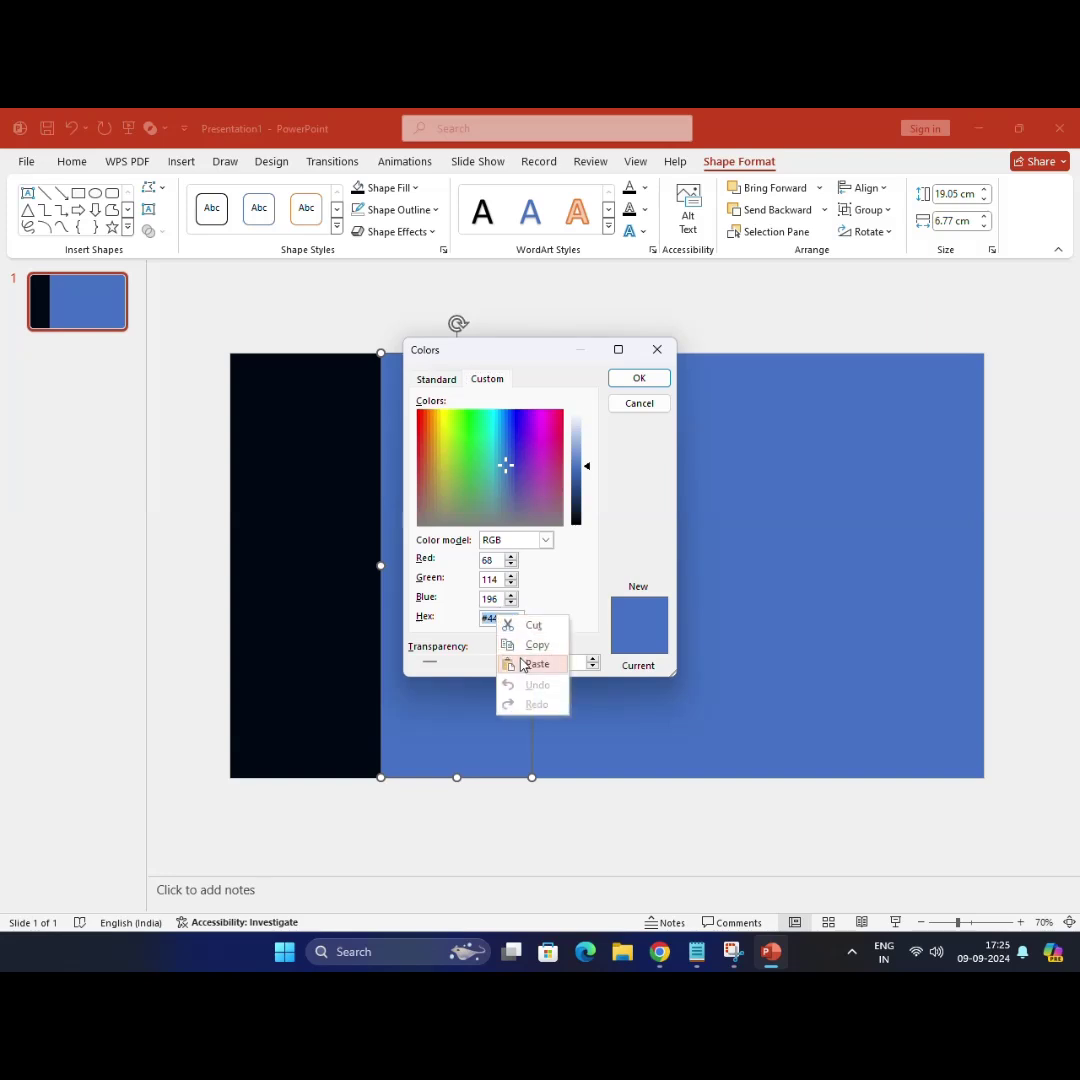
click(528, 657)
click(639, 378)
click(589, 467)
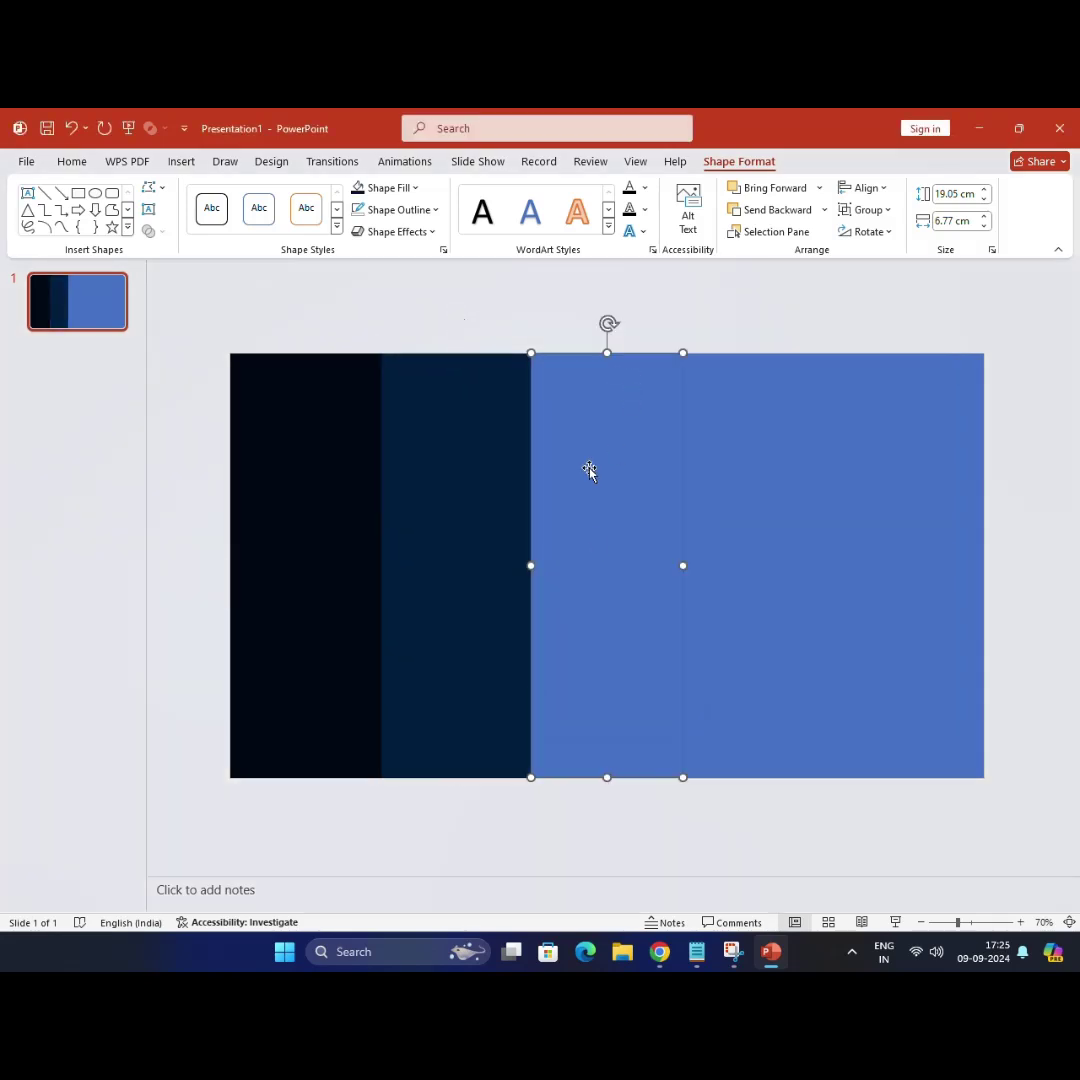
click(659, 952)
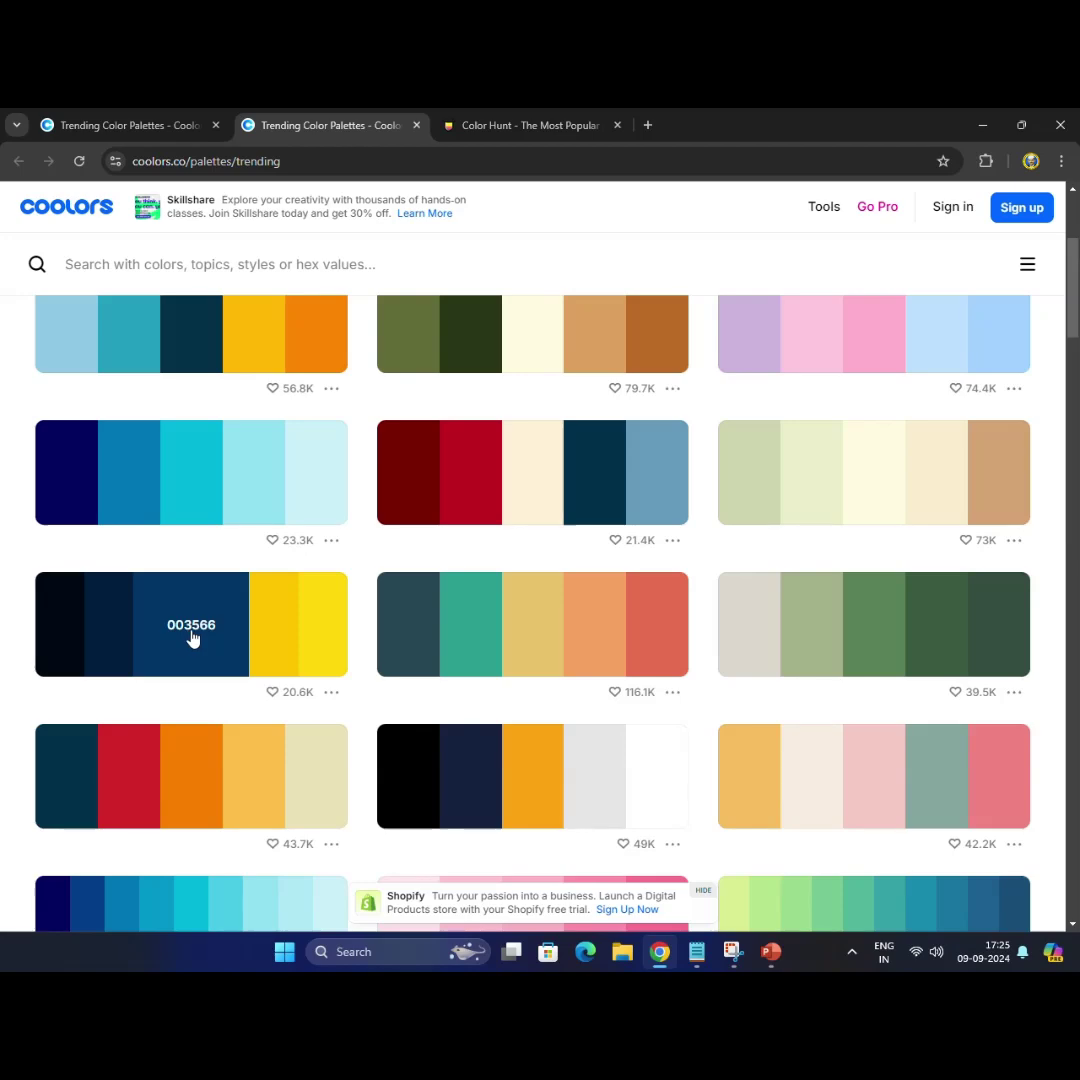
Step: Fill the third panel with deep blue #003566 copied from Coolors
click(192, 634)
click(771, 955)
click(390, 188)
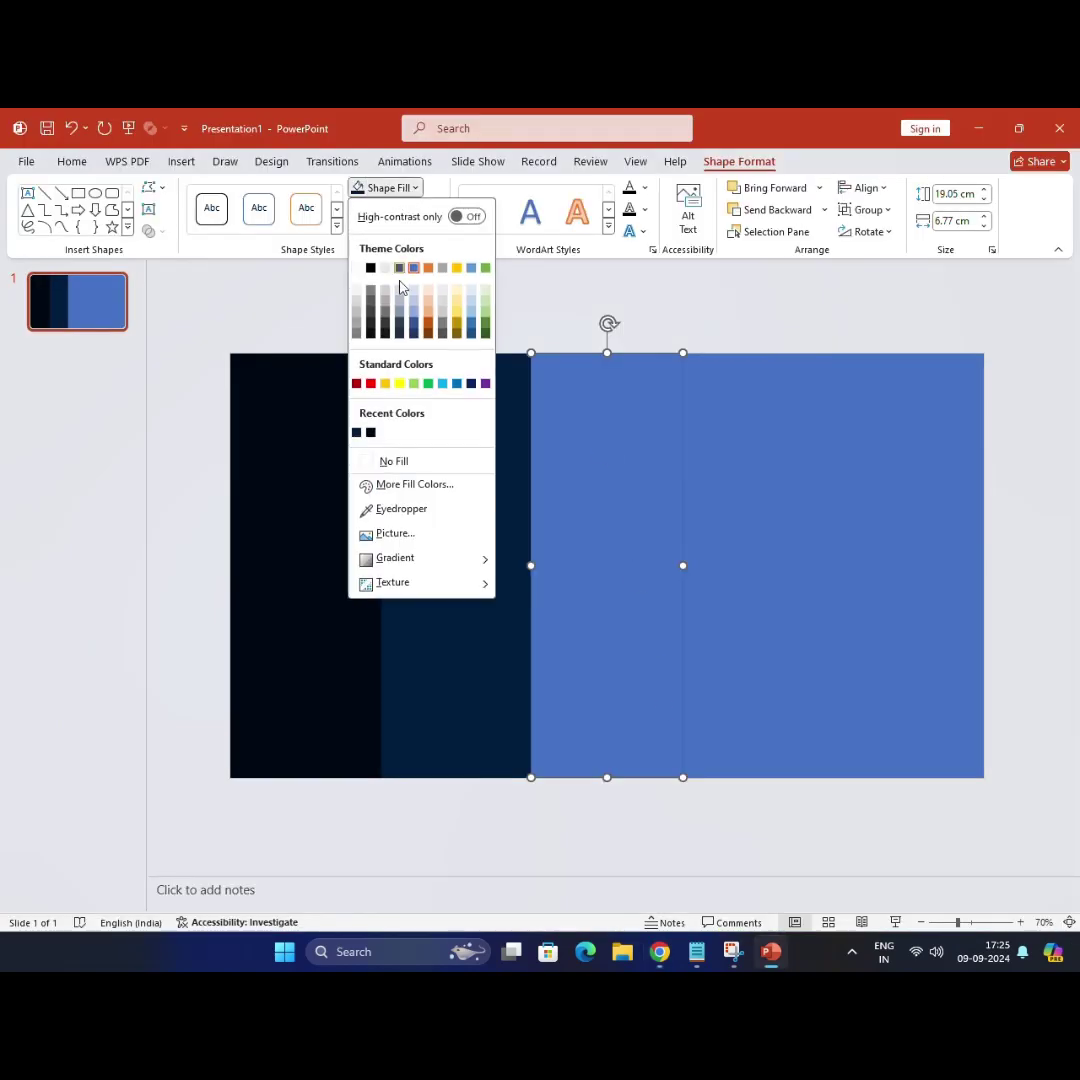
click(415, 483)
right_click(511, 620)
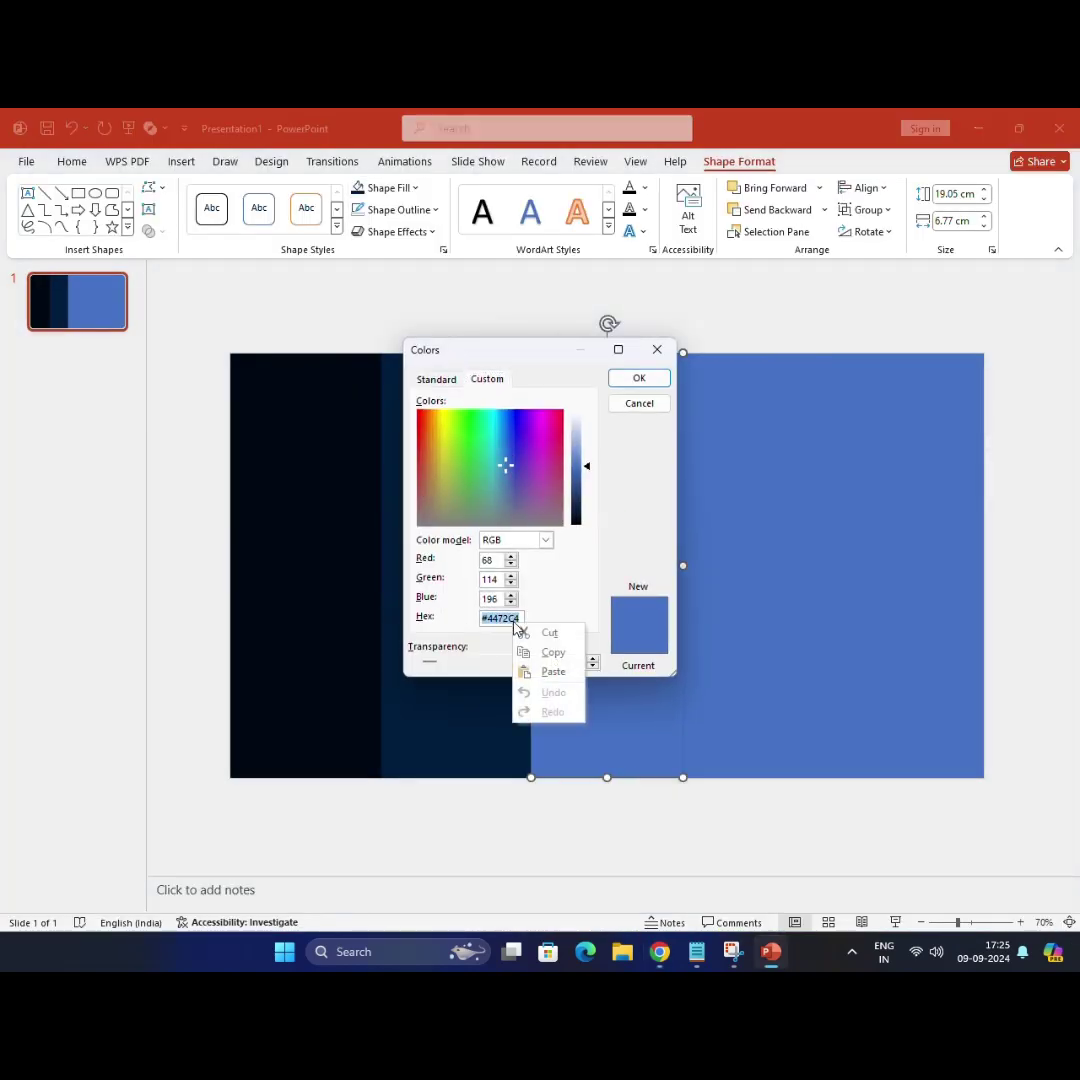
click(550, 675)
click(635, 378)
click(727, 519)
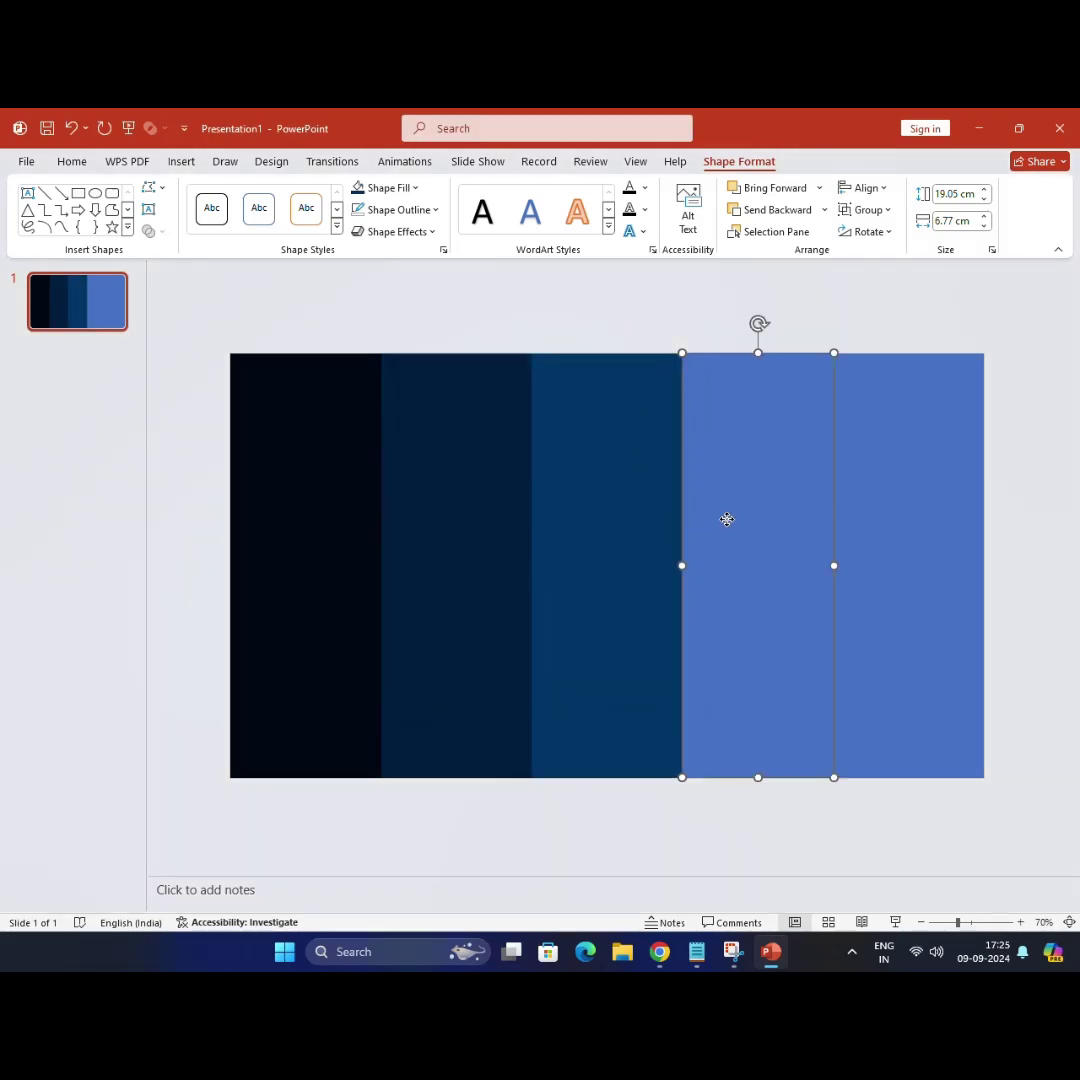
Step: Fill the fourth panel with gold #FFC300 copied from Coolors
click(659, 951)
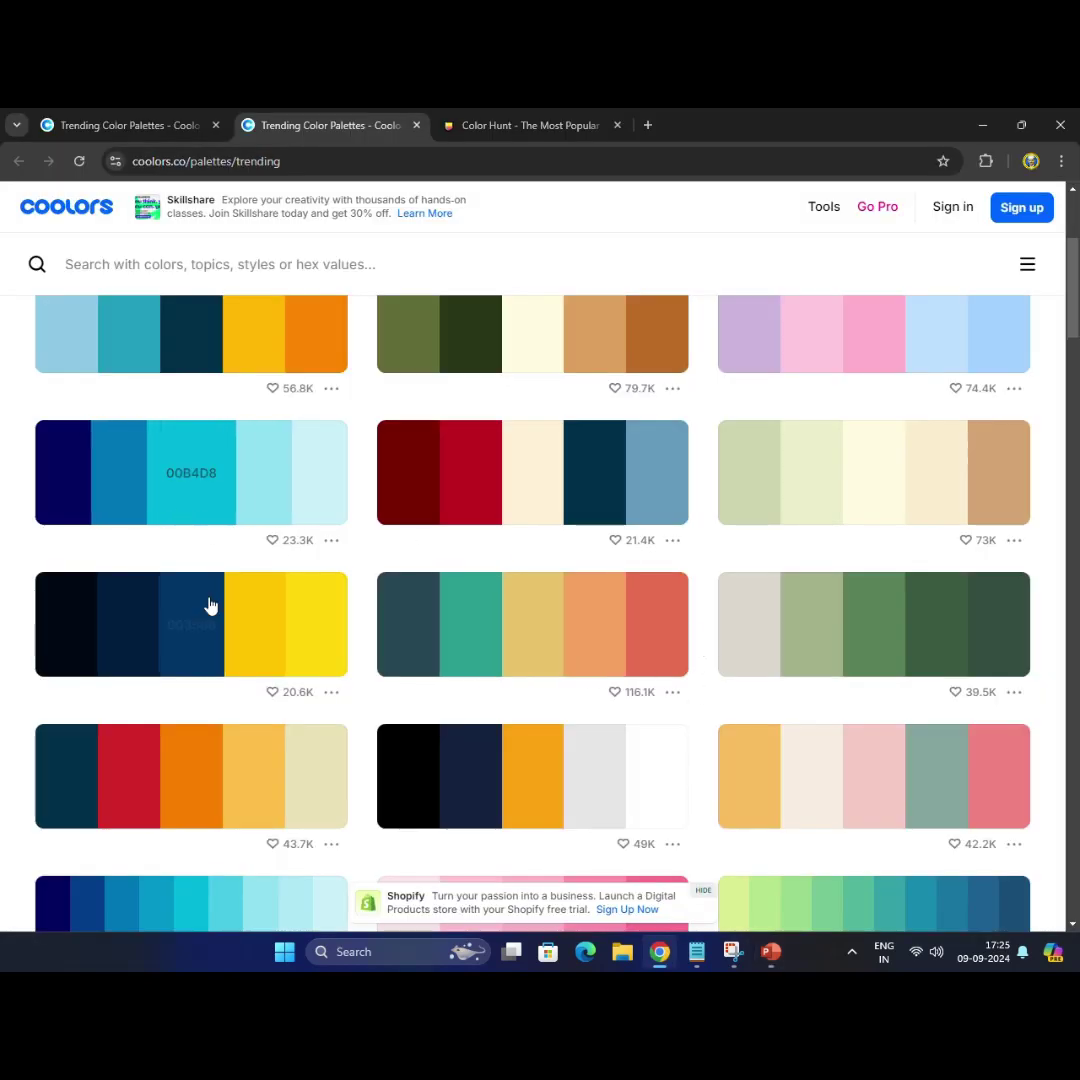
click(253, 630)
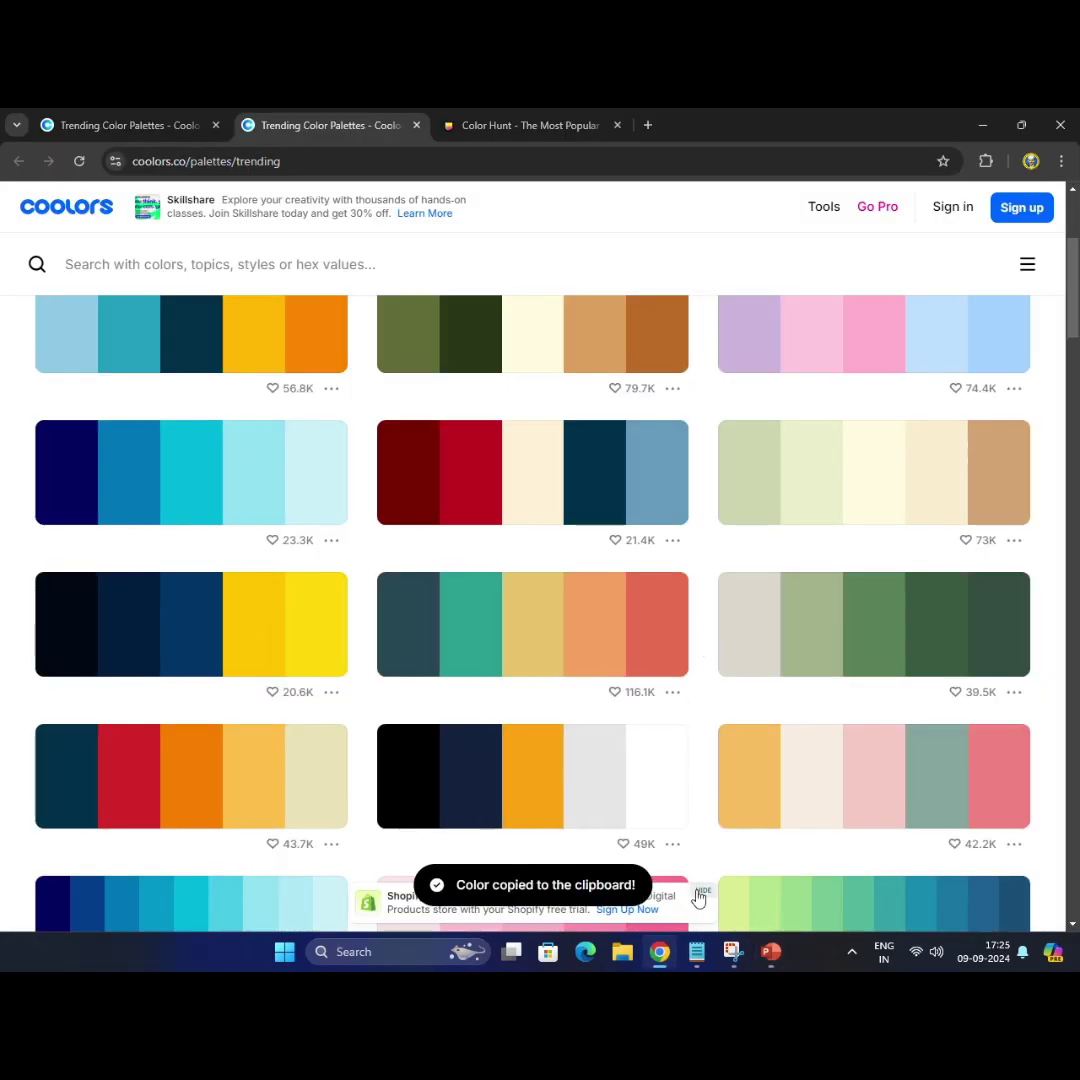
click(770, 951)
click(386, 188)
click(414, 484)
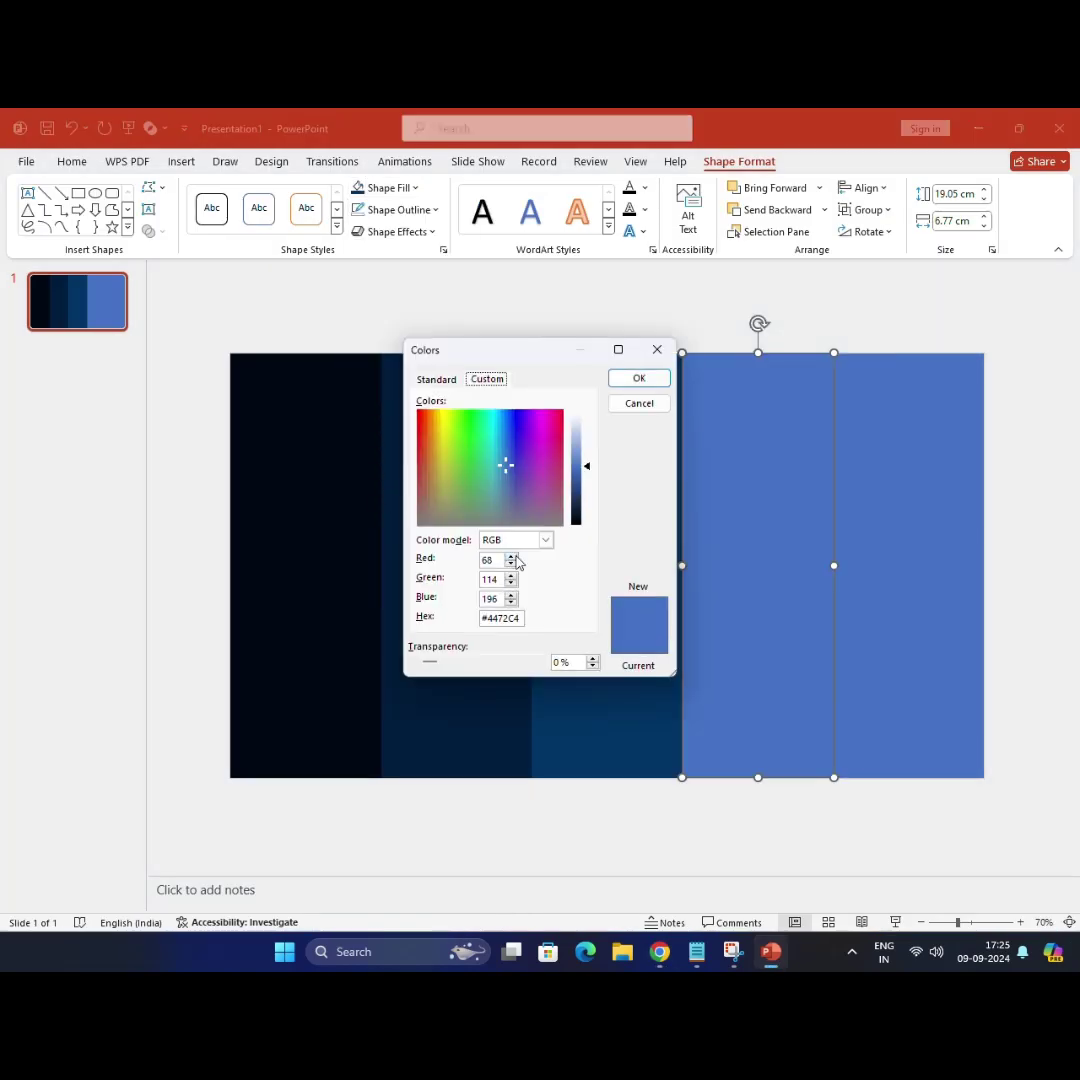
double_click(505, 618)
right_click(510, 618)
click(525, 672)
click(638, 378)
click(889, 563)
Step: Fill the fifth panel with the palette's bright yellow
click(659, 951)
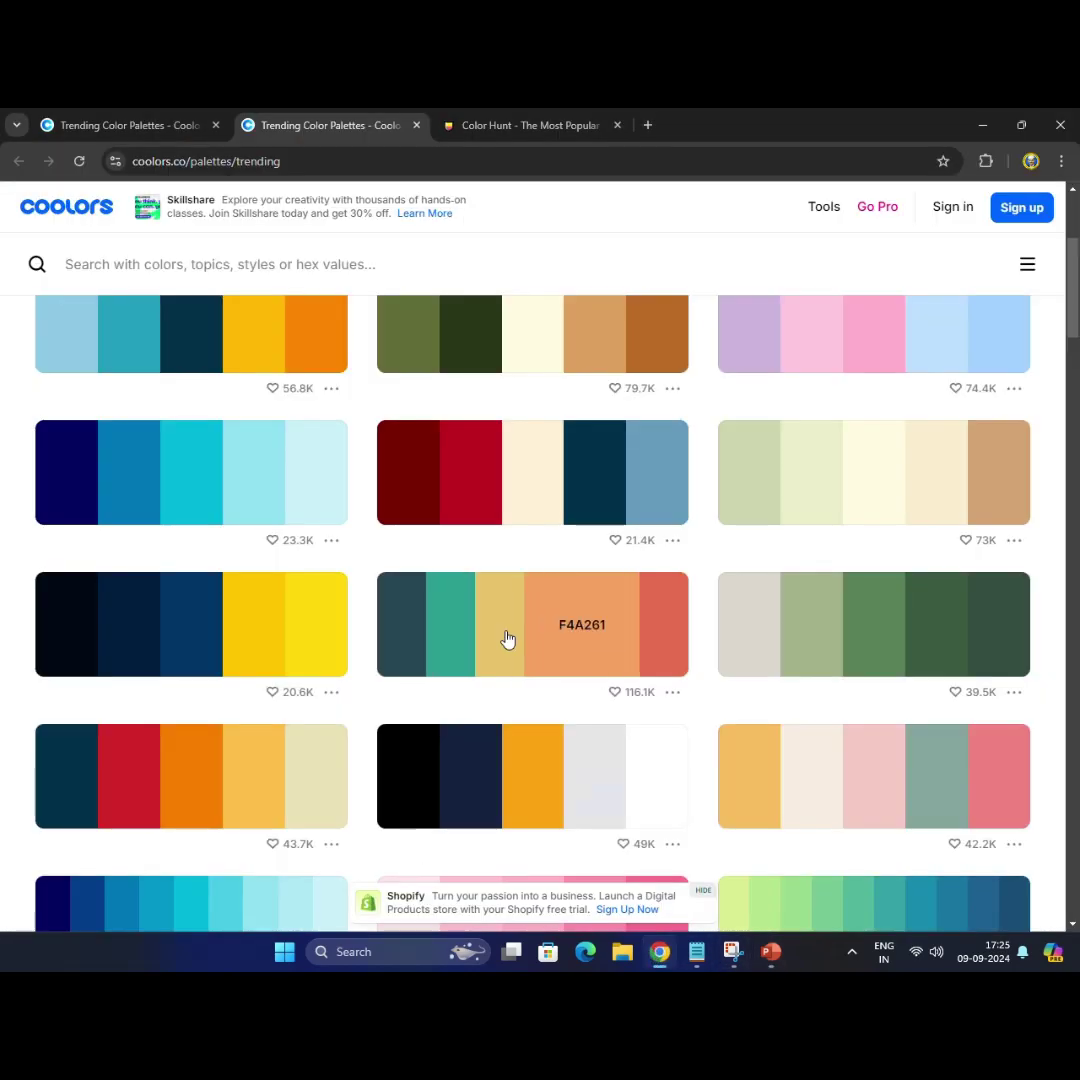
click(316, 634)
click(770, 951)
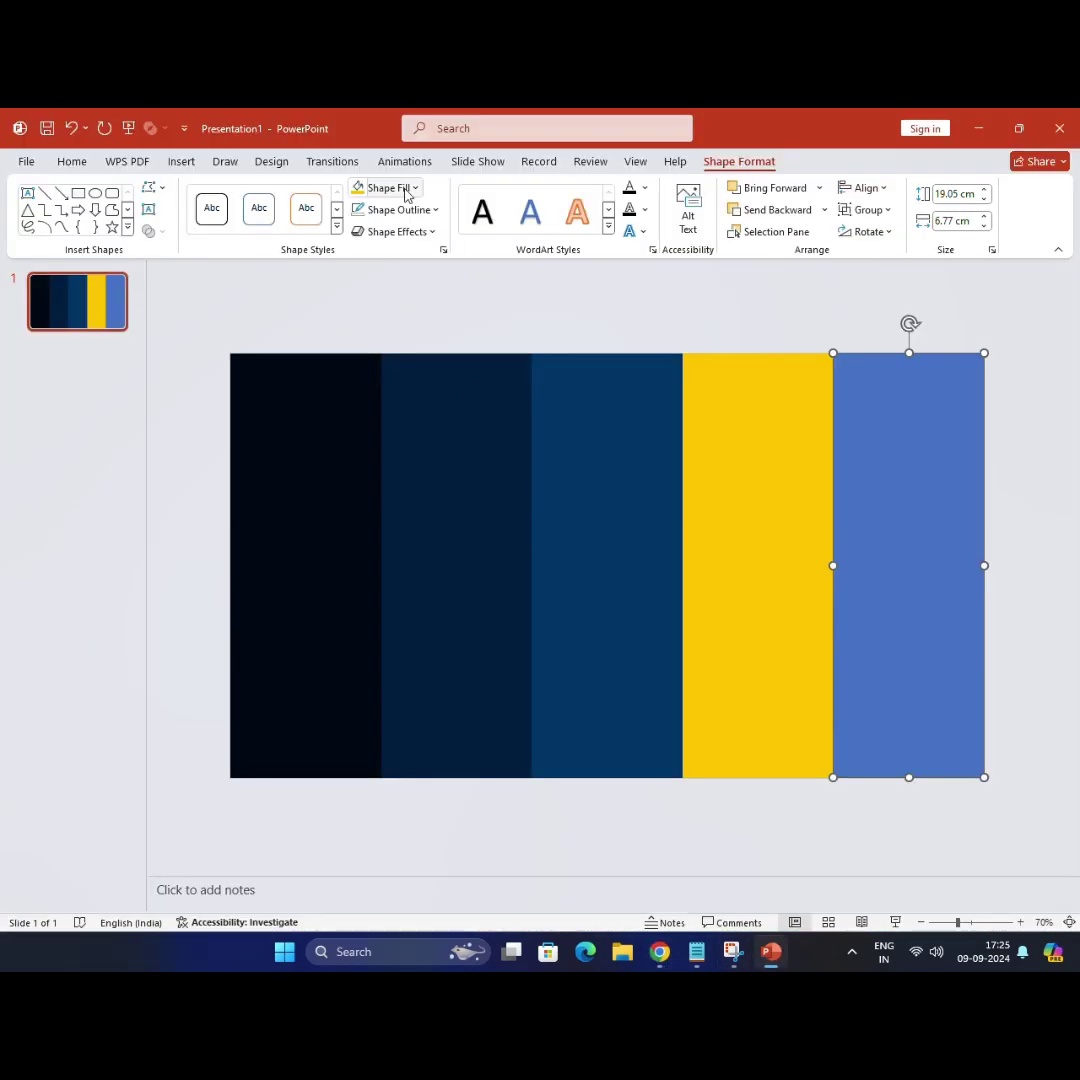
click(390, 187)
click(415, 484)
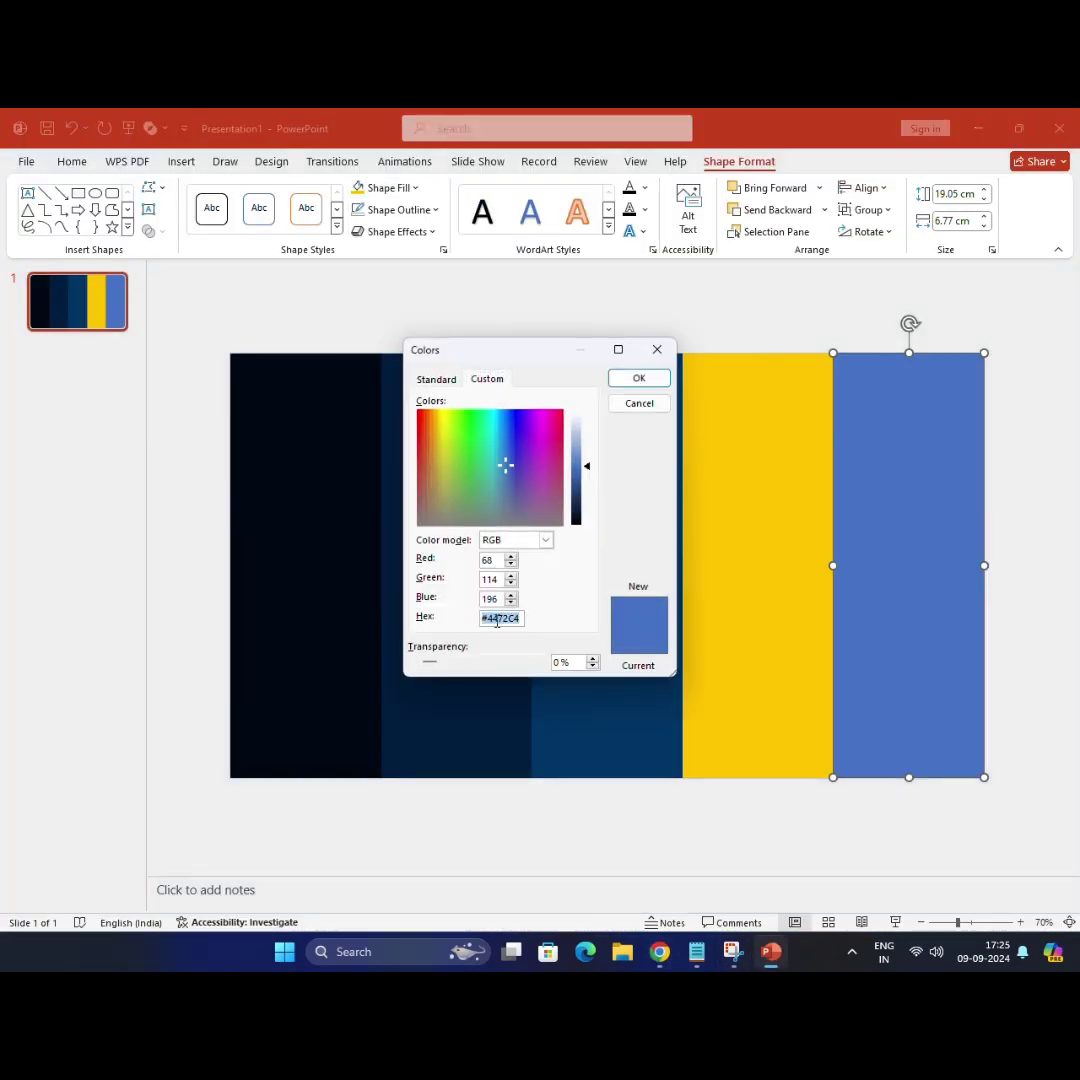
right_click(497, 621)
click(530, 668)
click(639, 378)
Step: Insert a WordArt box at the slide's upper left with white font colour
click(705, 314)
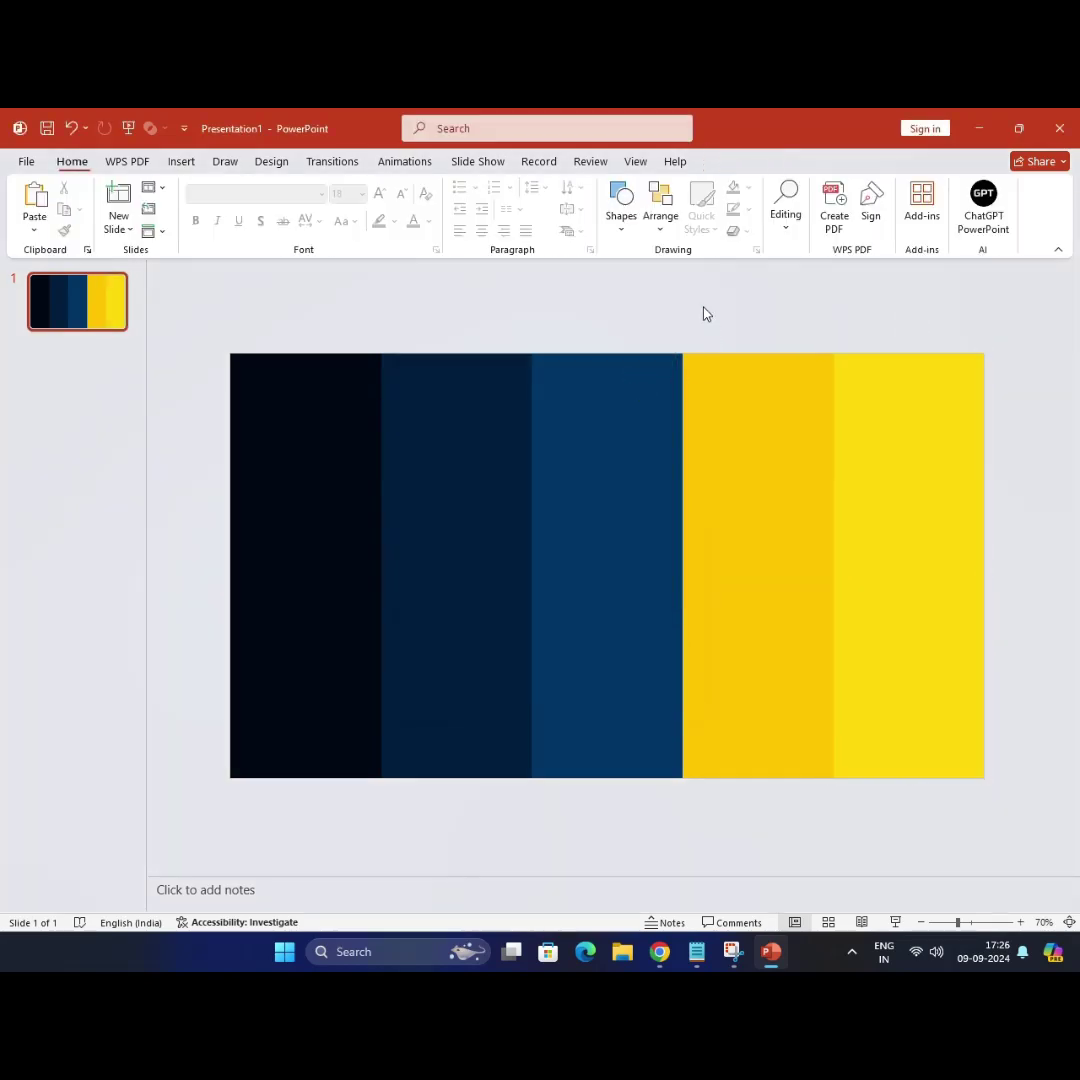
click(181, 161)
click(735, 193)
click(738, 268)
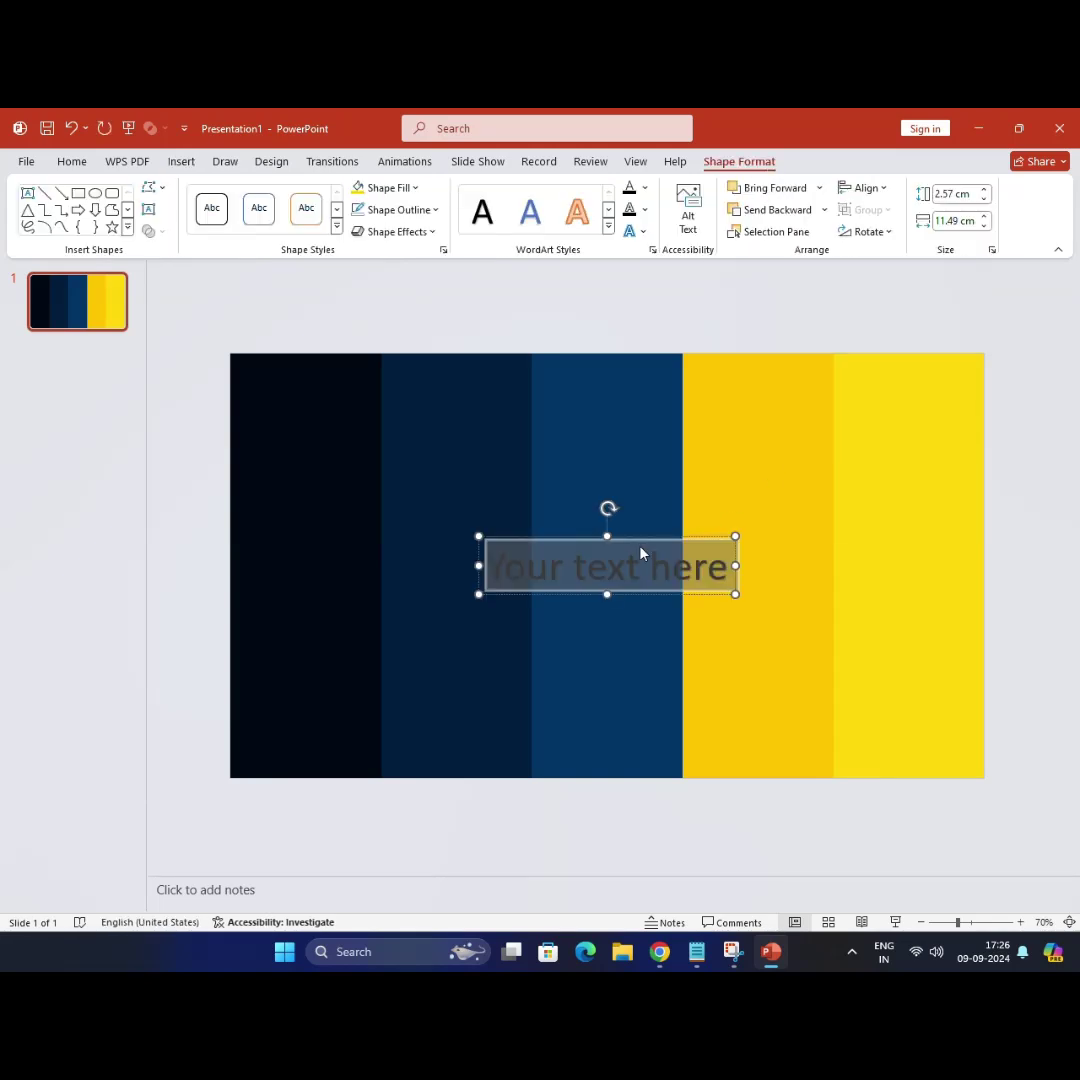
drag(641, 553, 408, 430)
click(72, 161)
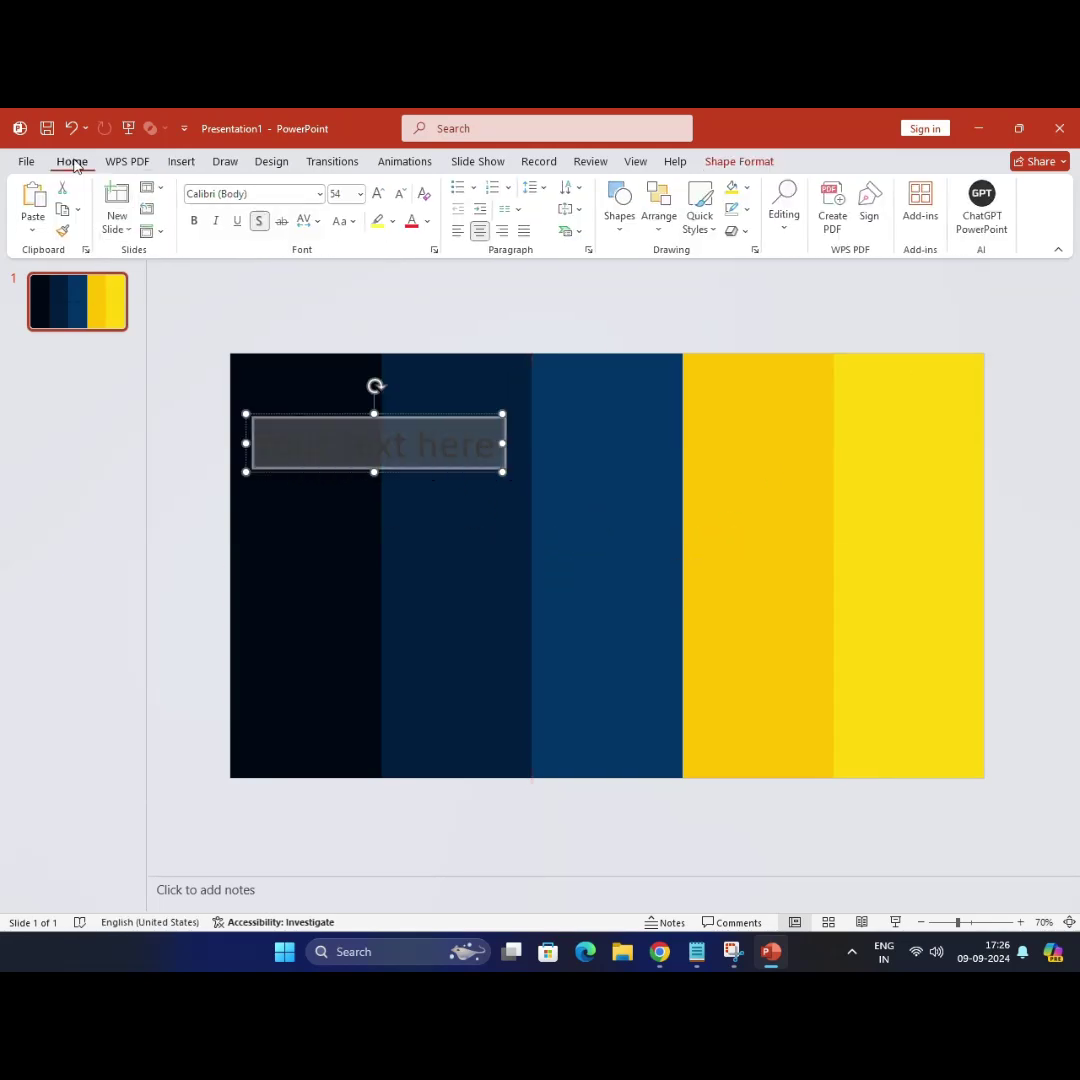
click(427, 221)
click(415, 301)
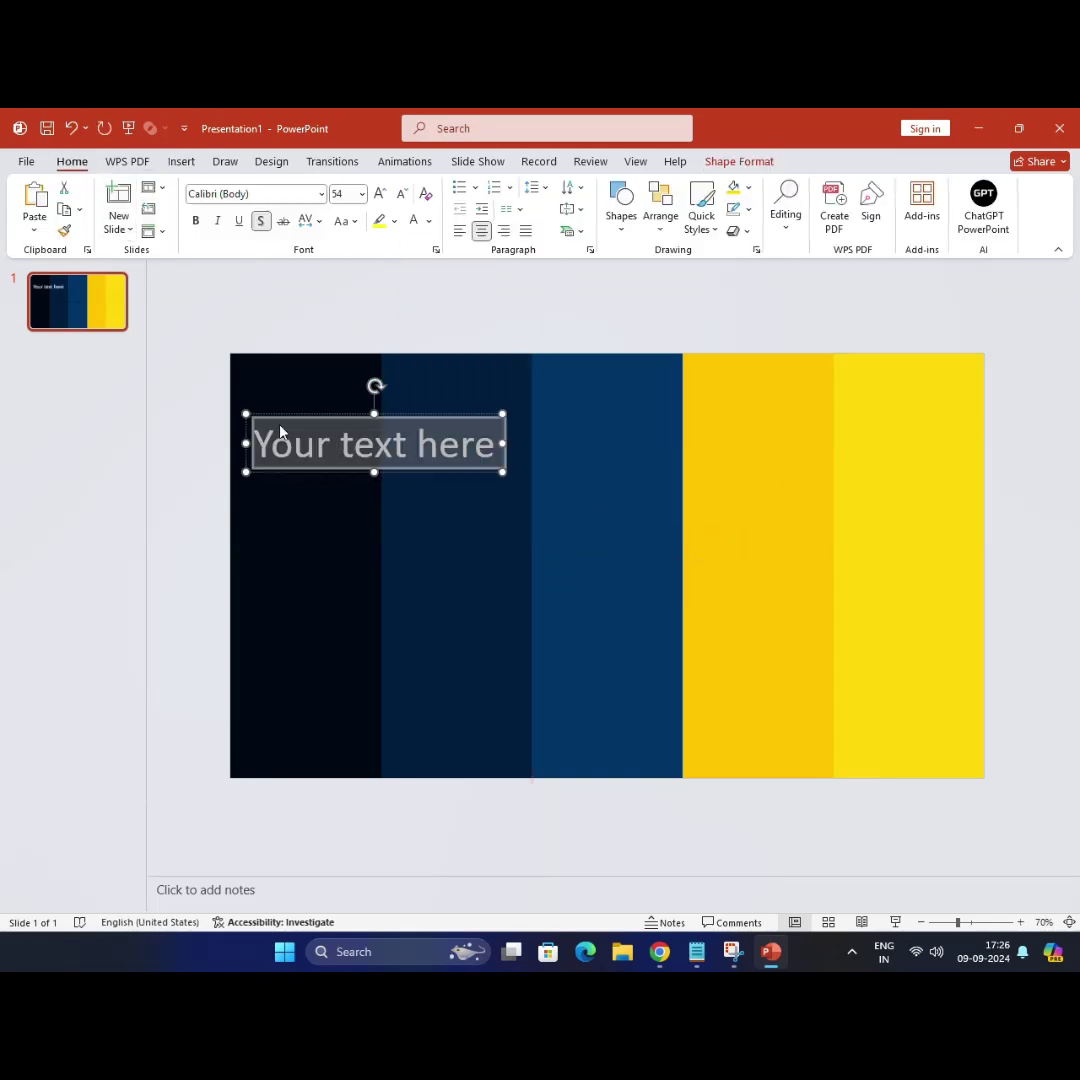
drag(280, 430, 264, 420)
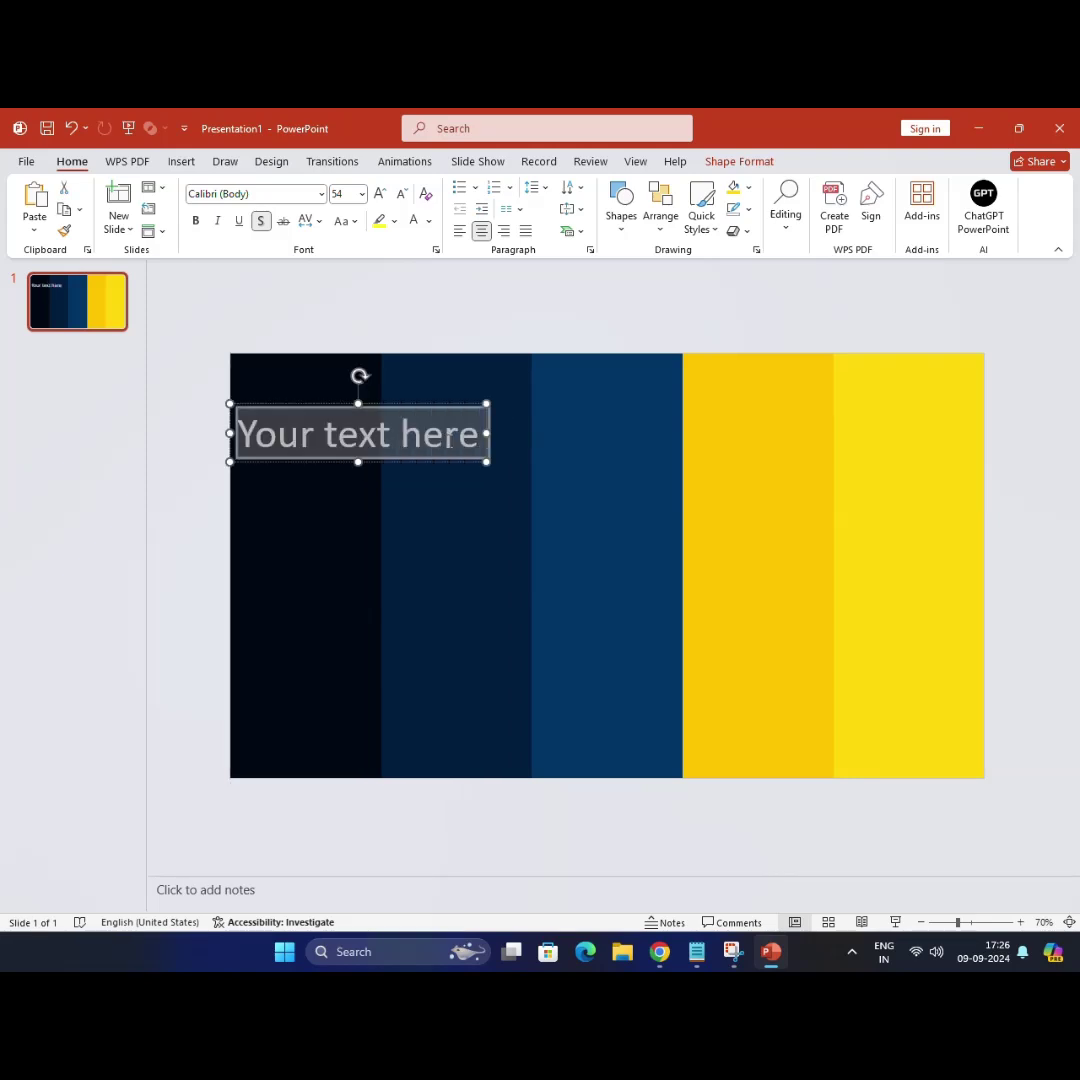
Step: Type WATER in the WordArt and set it in Poppins Black
text(wa)
key(BackSpace)
key(BackSpace)
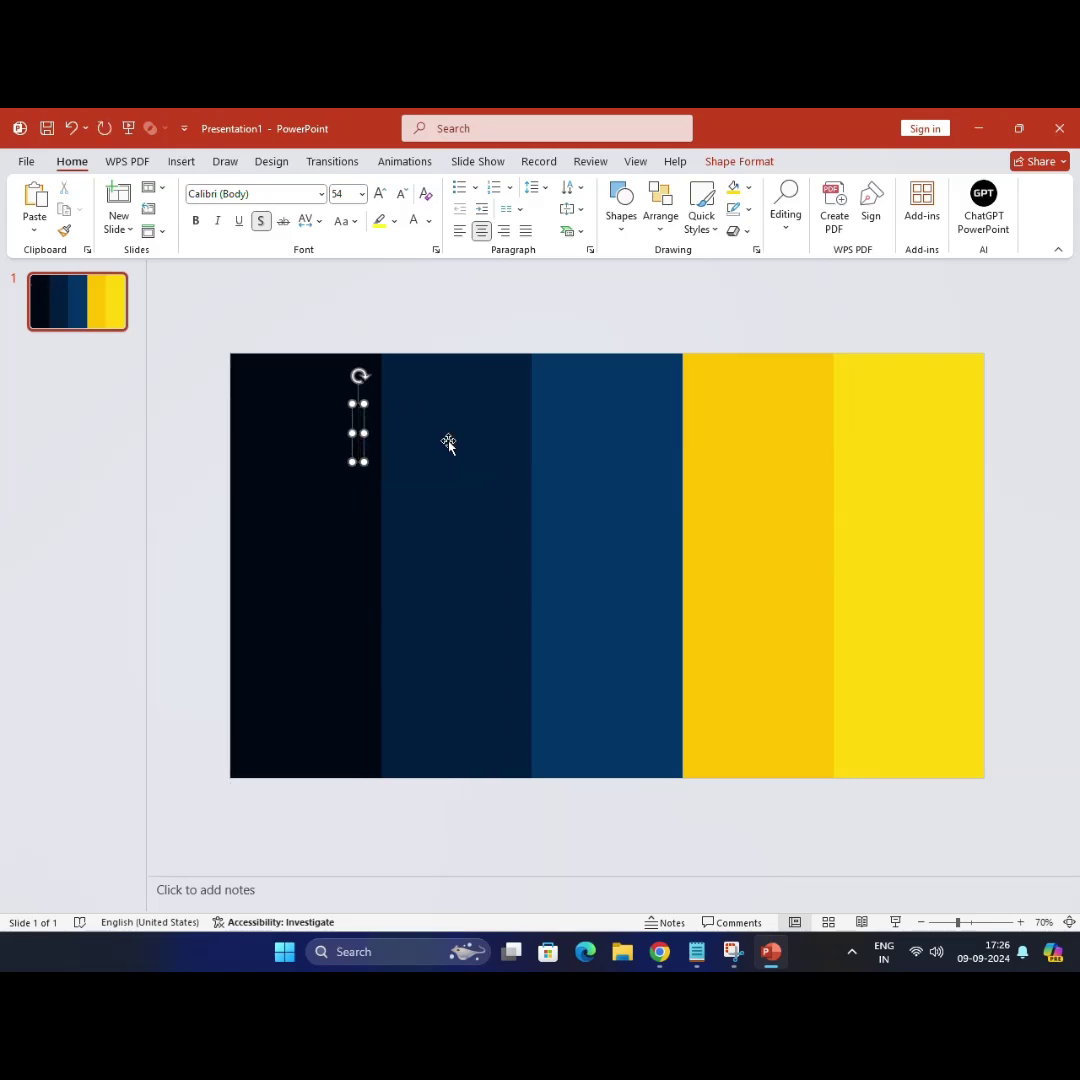
text(WATER)
key(ctrl+a)
click(321, 194)
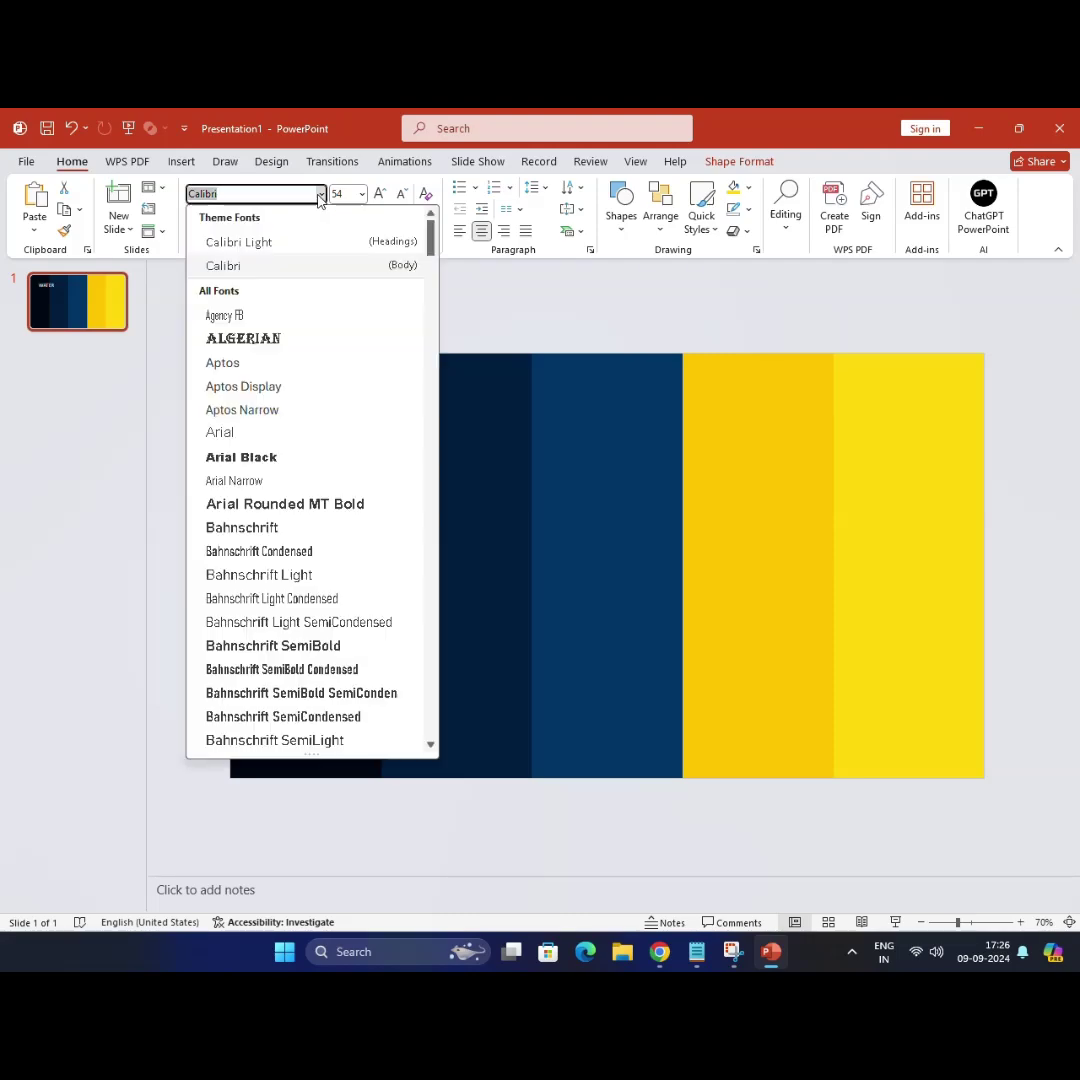
scroll(265, 543, down, 3)
scroll(282, 601, down, 5)
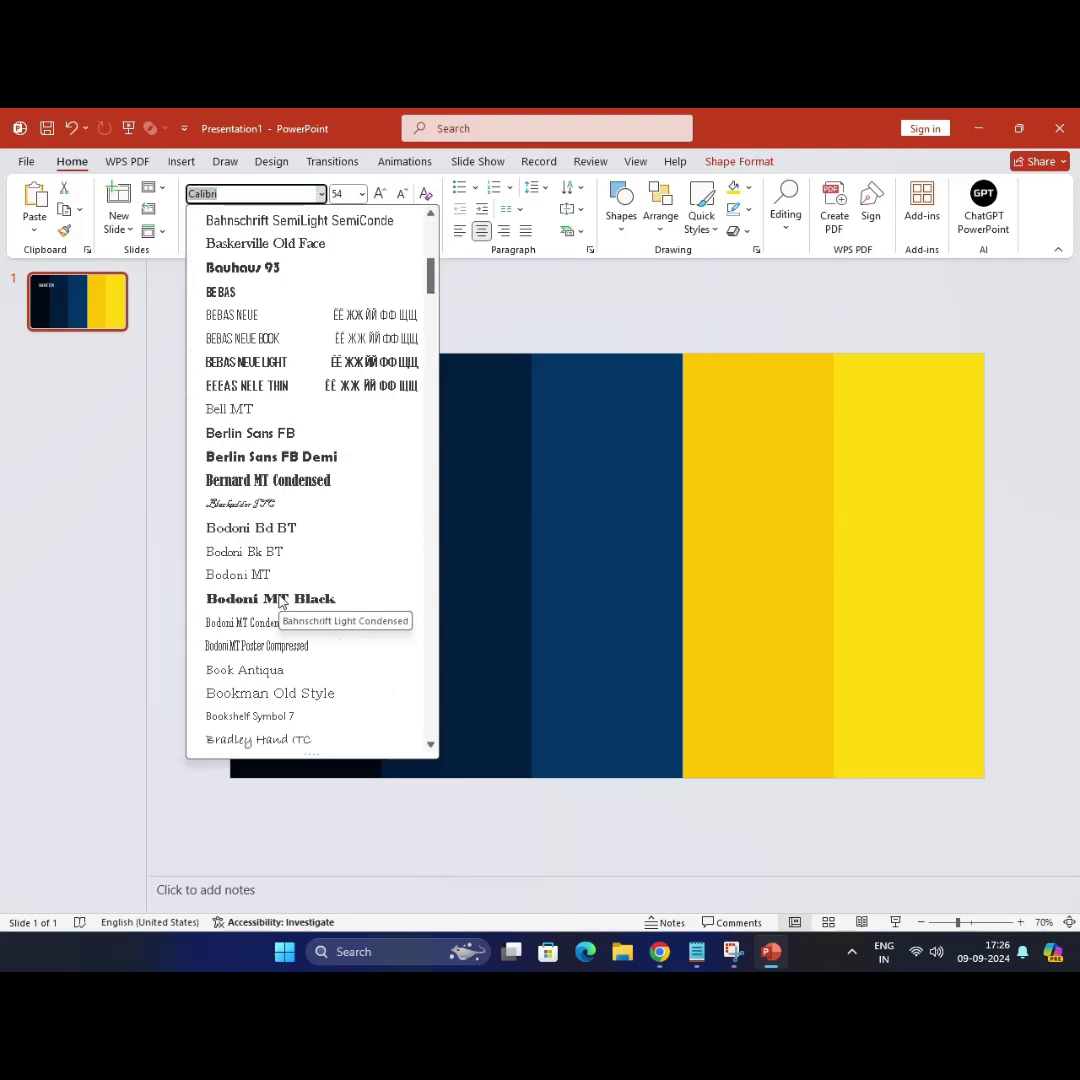
scroll(282, 601, down, 5)
scroll(282, 601, down, 5)
scroll(282, 601, down, 5)
scroll(282, 601, down, 5)
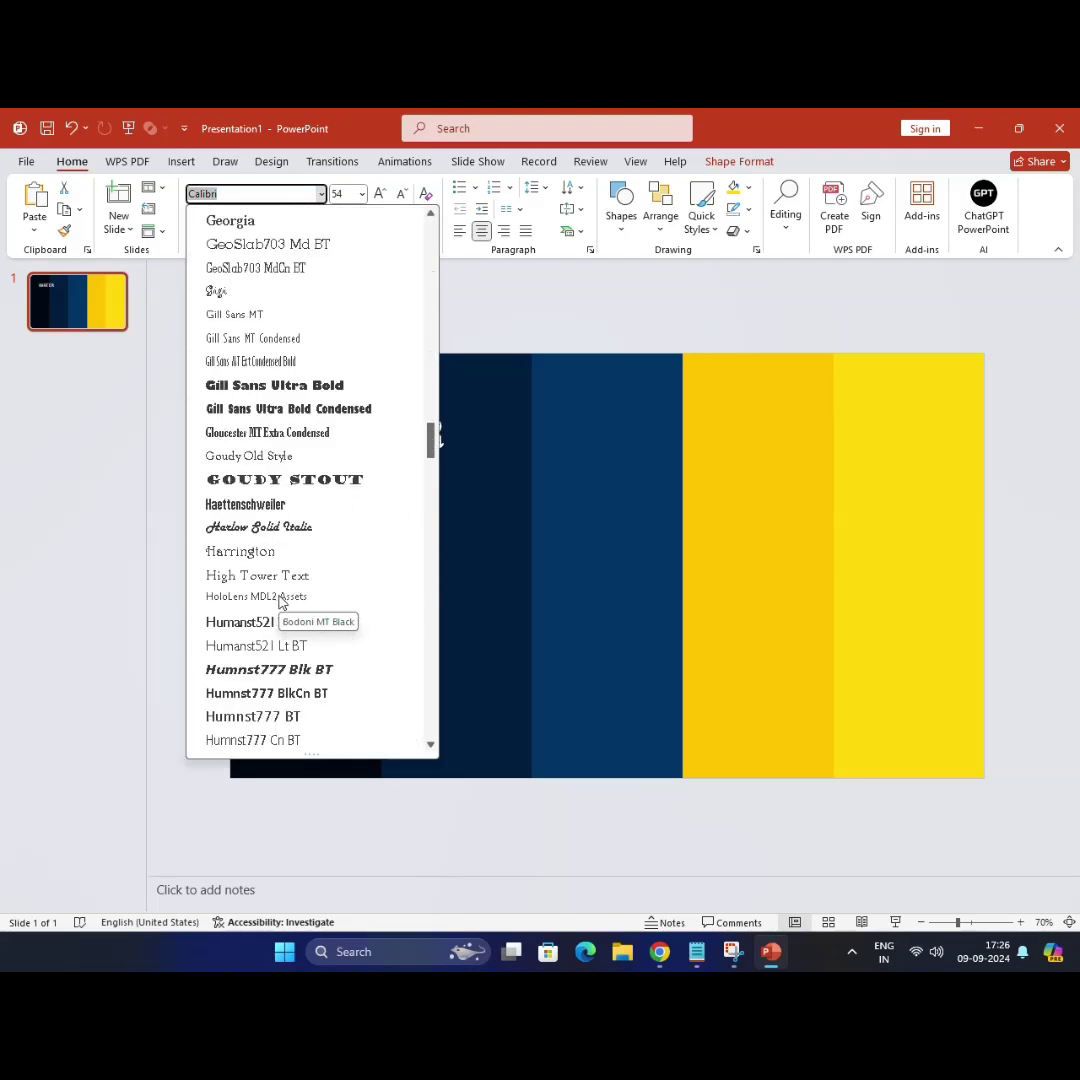
scroll(282, 601, down, 5)
scroll(282, 601, down, 5)
scroll(282, 601, down, 5)
scroll(282, 601, down, 5)
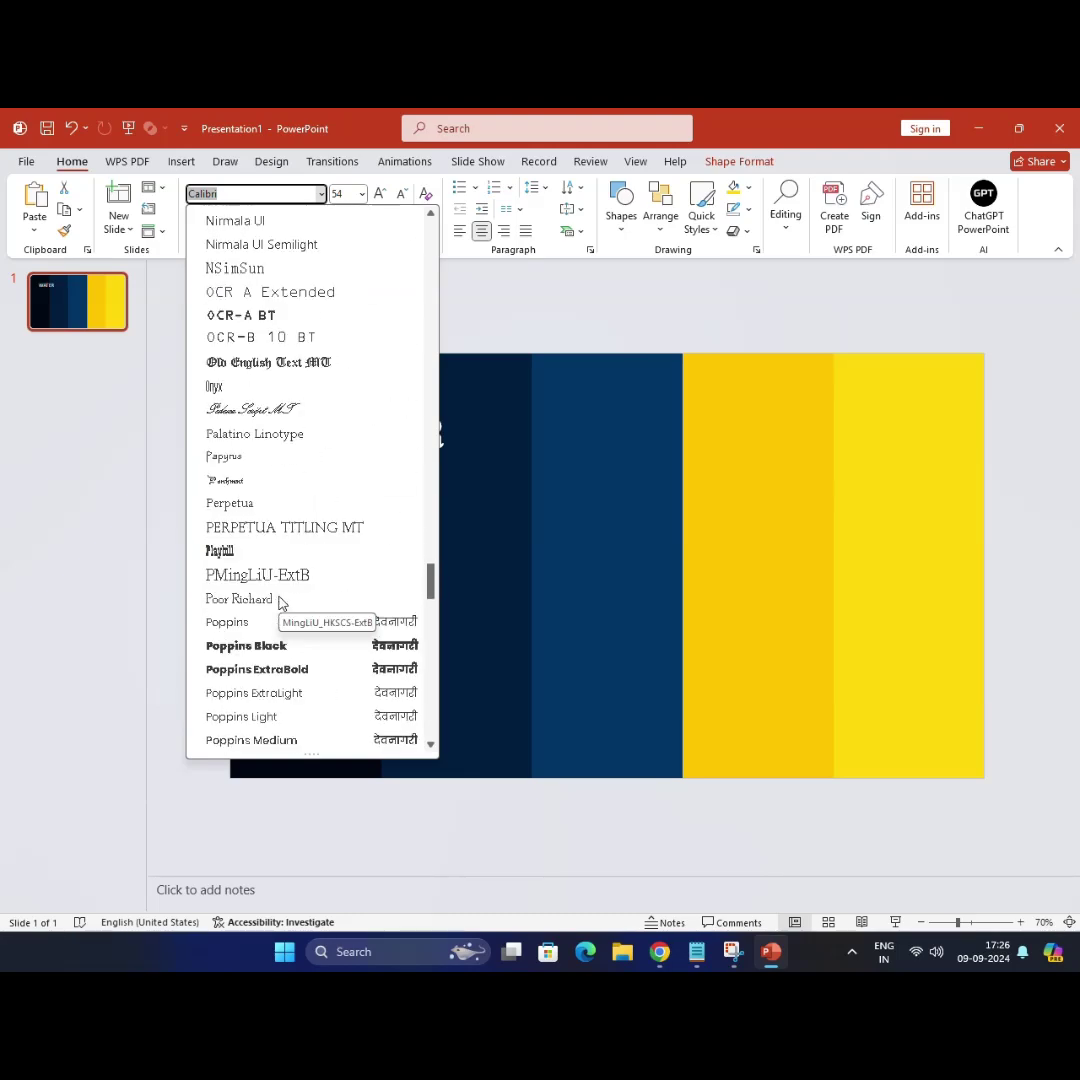
scroll(262, 560, down, 1)
scroll(250, 500, down, 1)
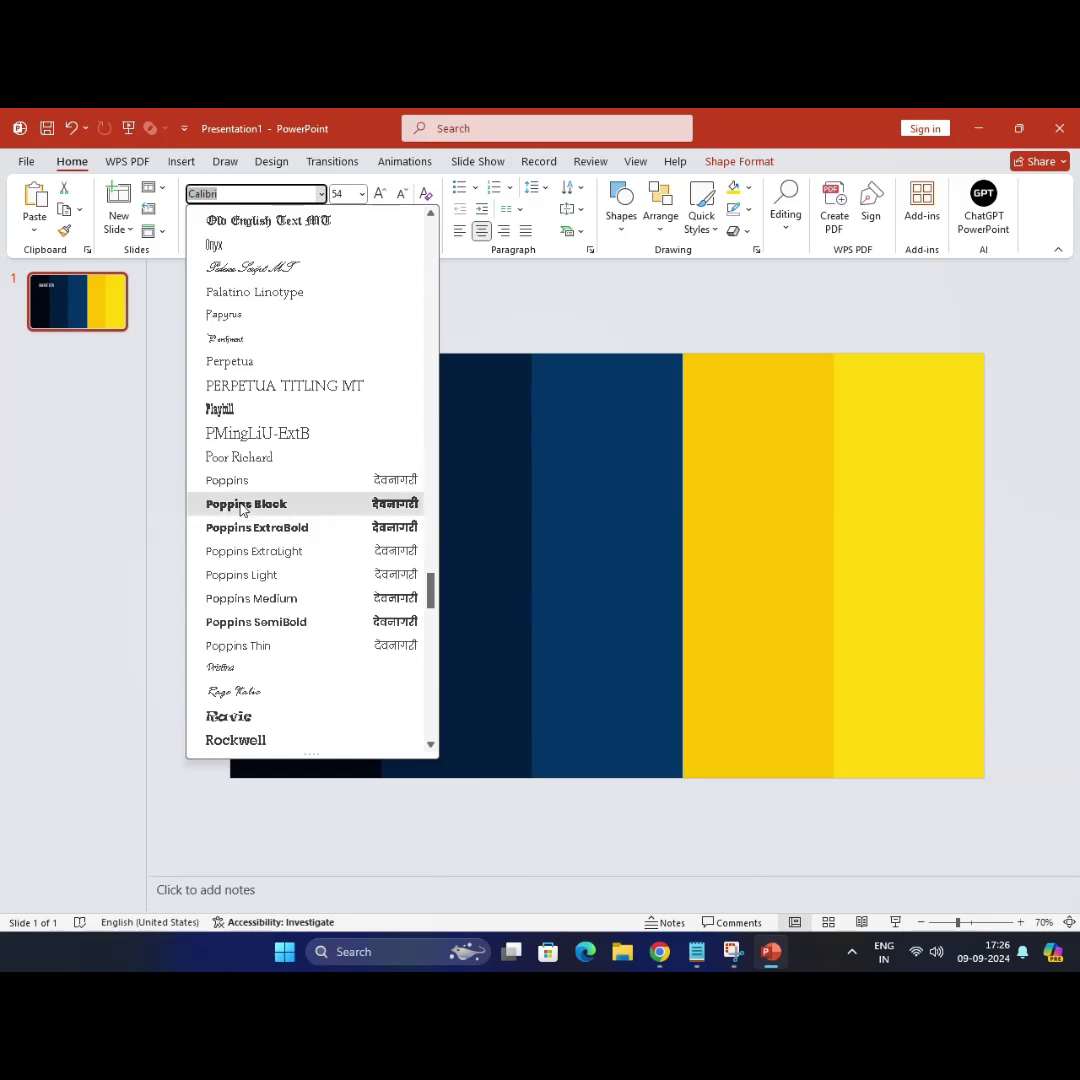
click(245, 506)
Step: Set WATER to size 40 and position it on the first dark panel
click(401, 193)
click(401, 193)
click(401, 193)
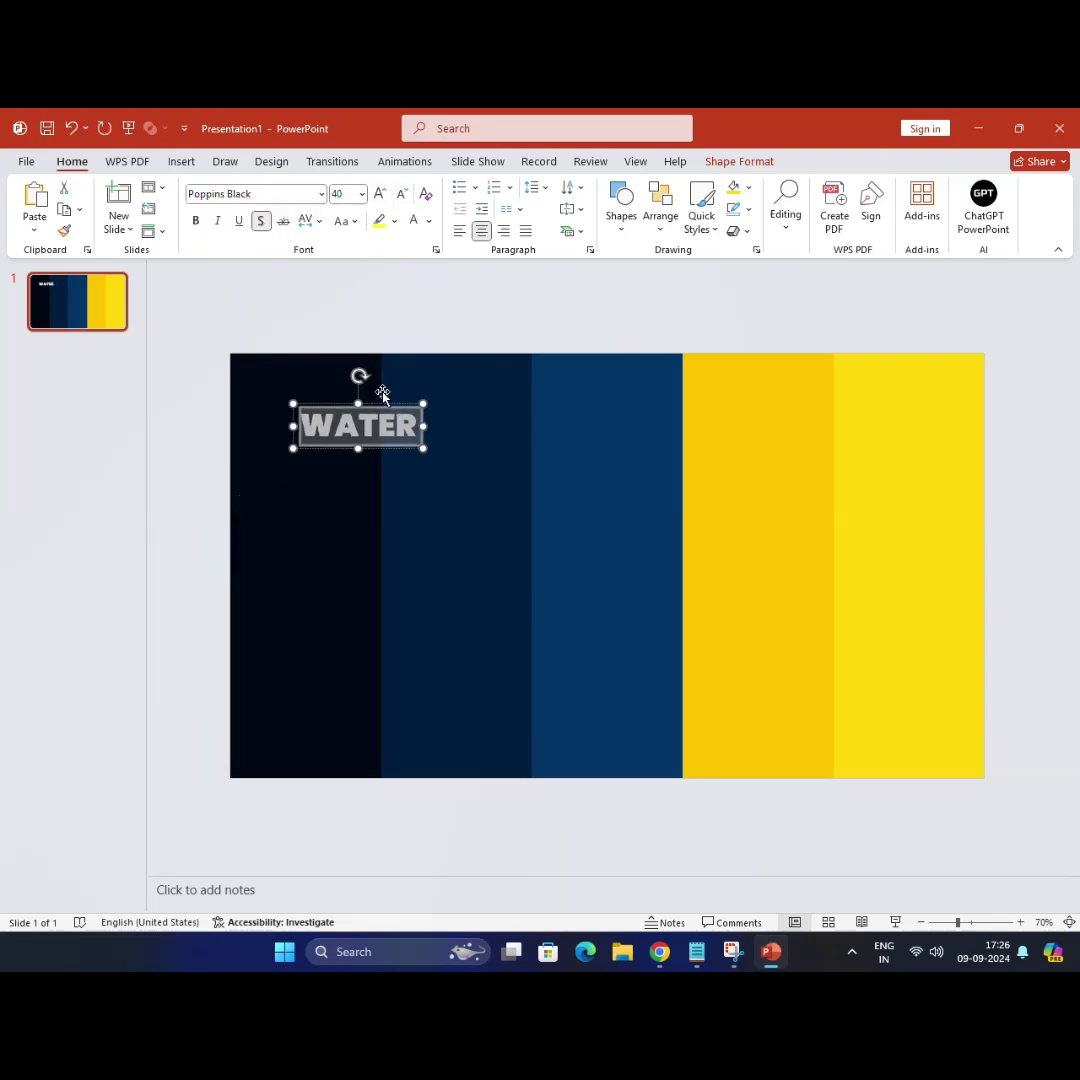
mouse_move(359, 395)
mouse_down()
mouse_move(288, 390)
mouse_move(293, 416)
mouse_up()
key(ctrl+z)
click(351, 418)
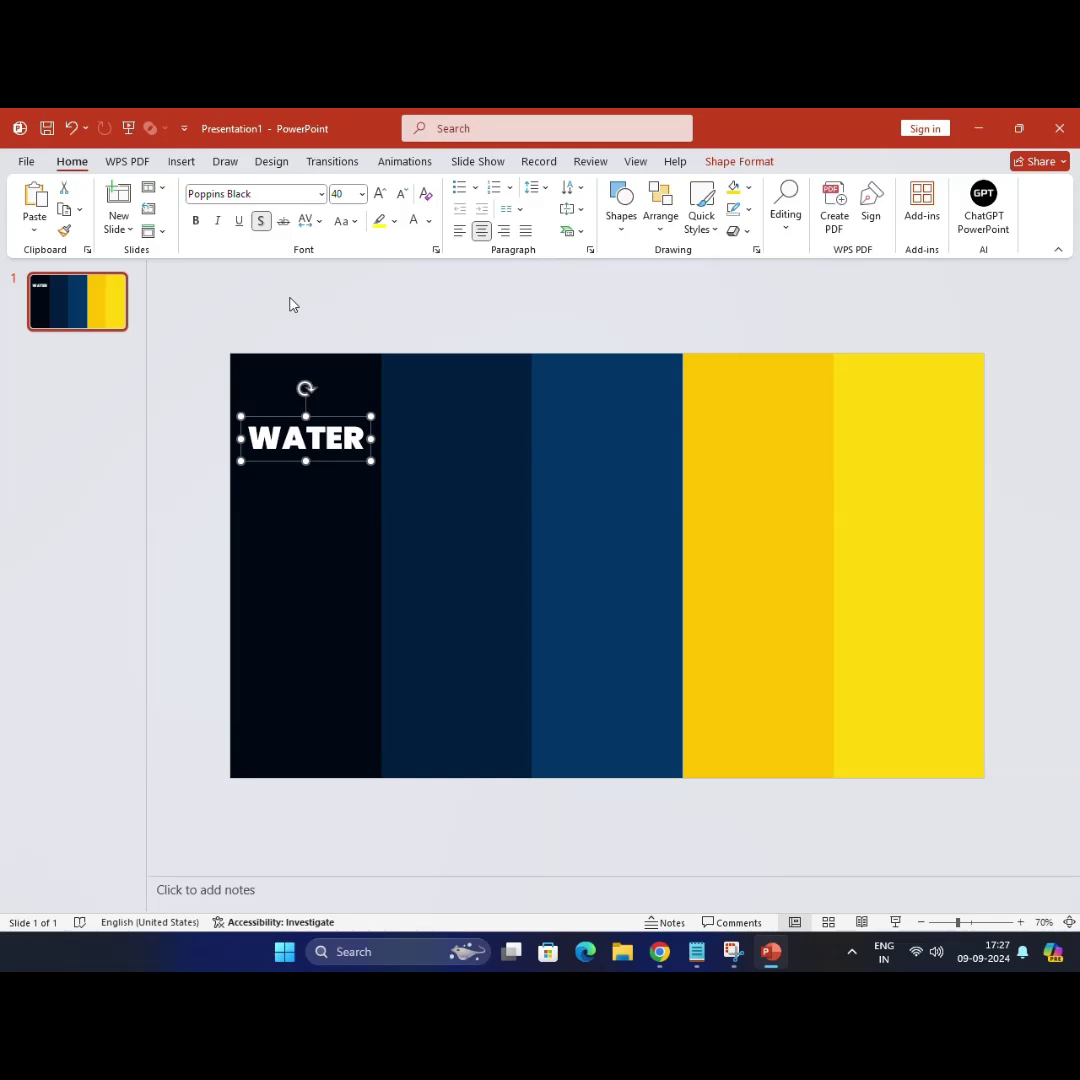
Step: Draw an empty text box below the WATER title
click(293, 304)
click(181, 161)
click(651, 208)
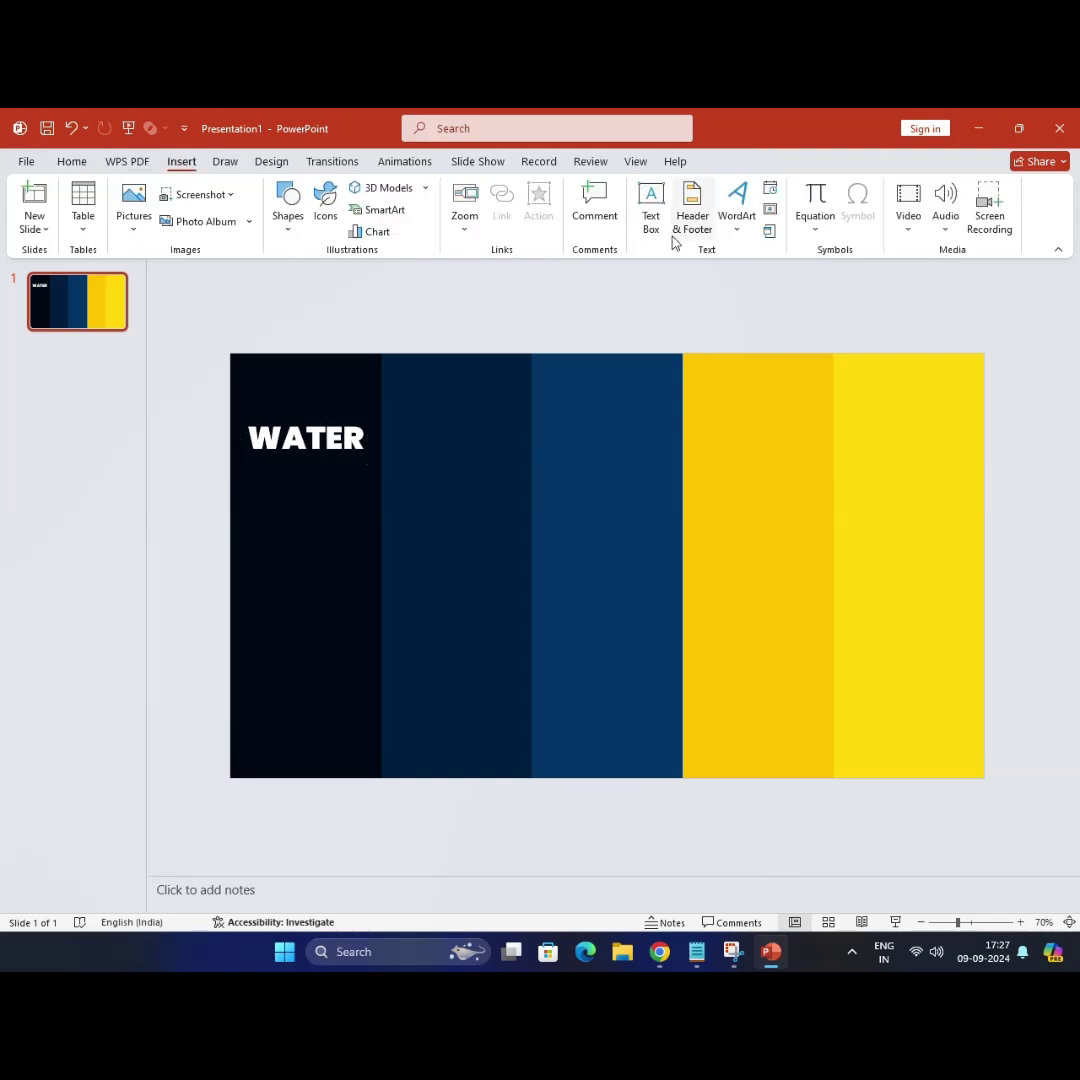
drag(367, 656, 370, 656)
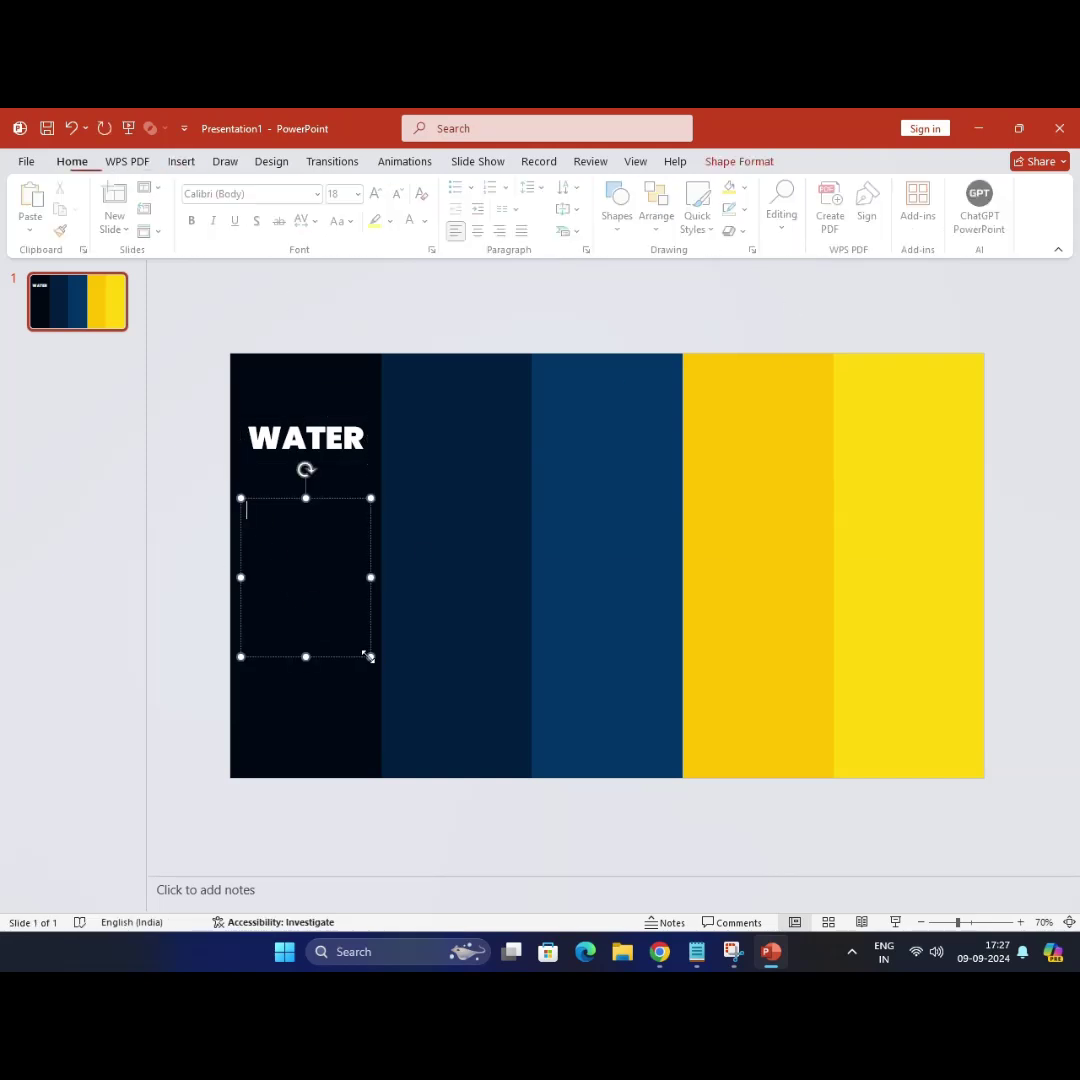
Step: Copy the Water description line from the Notepad notes
click(697, 951)
drag(108, 295, 805, 318)
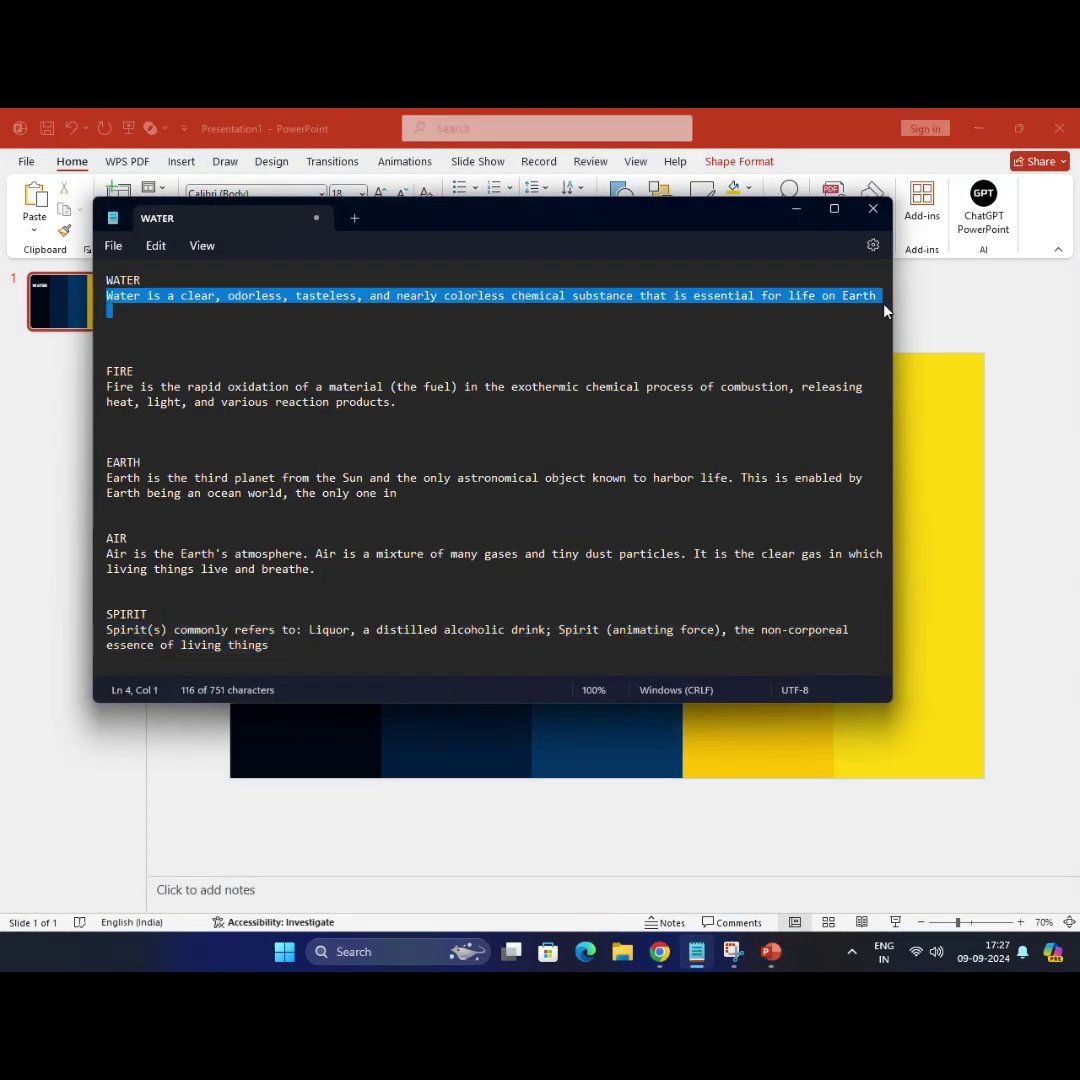
right_click(657, 302)
click(700, 384)
click(795, 209)
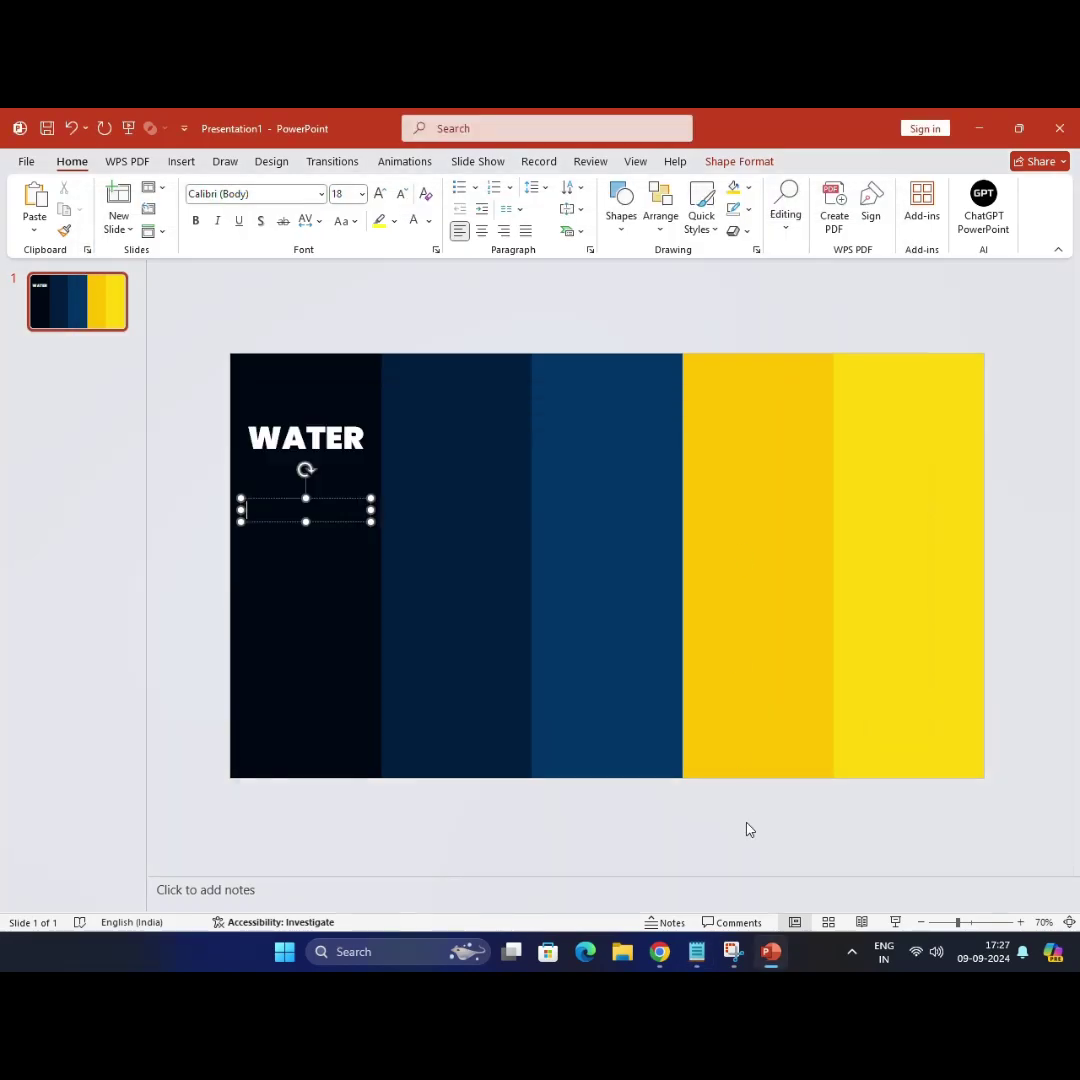
Step: Paste the Water description into the text box, remove the blank line, and shrink the font two sizes
click(37, 195)
key(BackSpace)
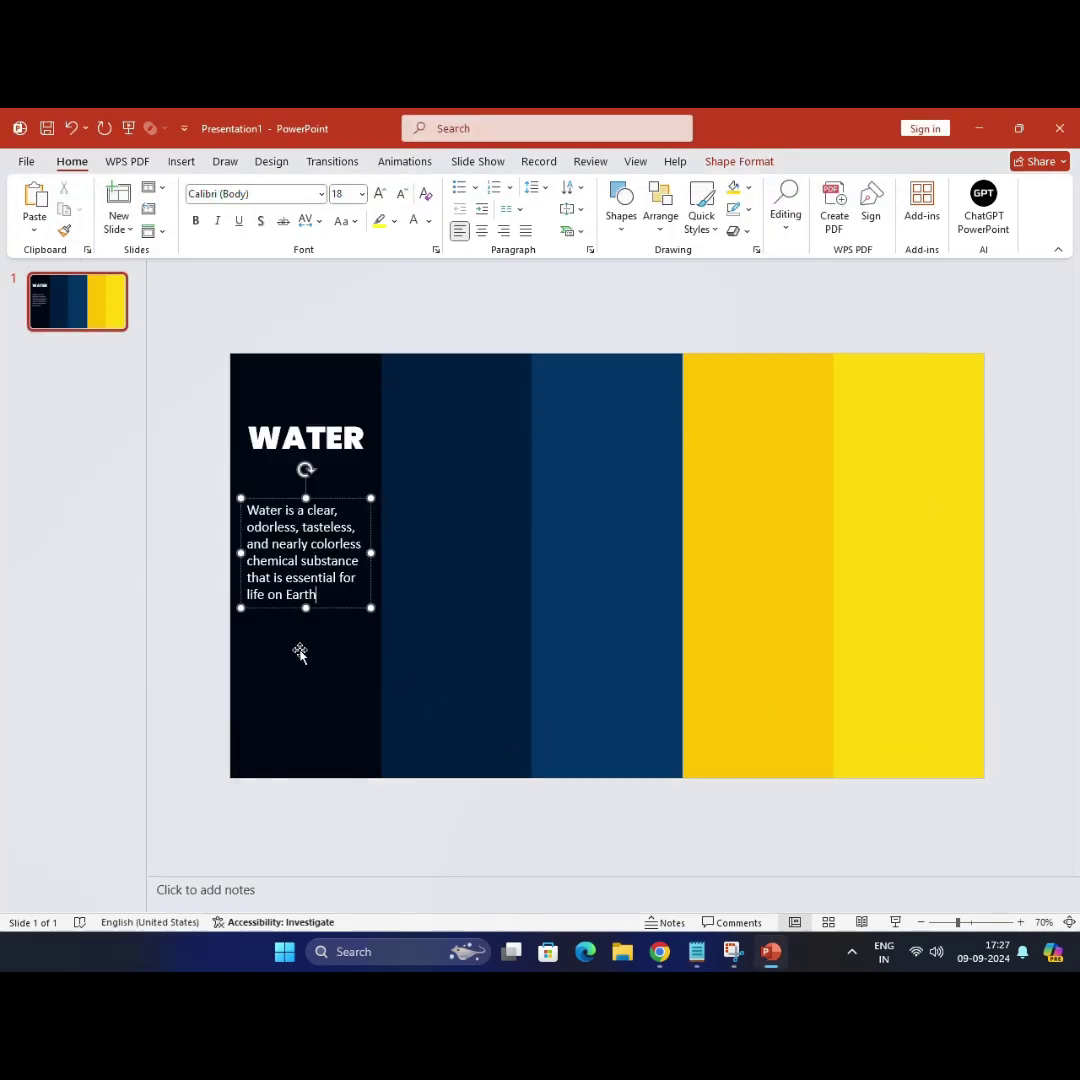
key(ctrl+a)
key(ctrl+shift+comma)
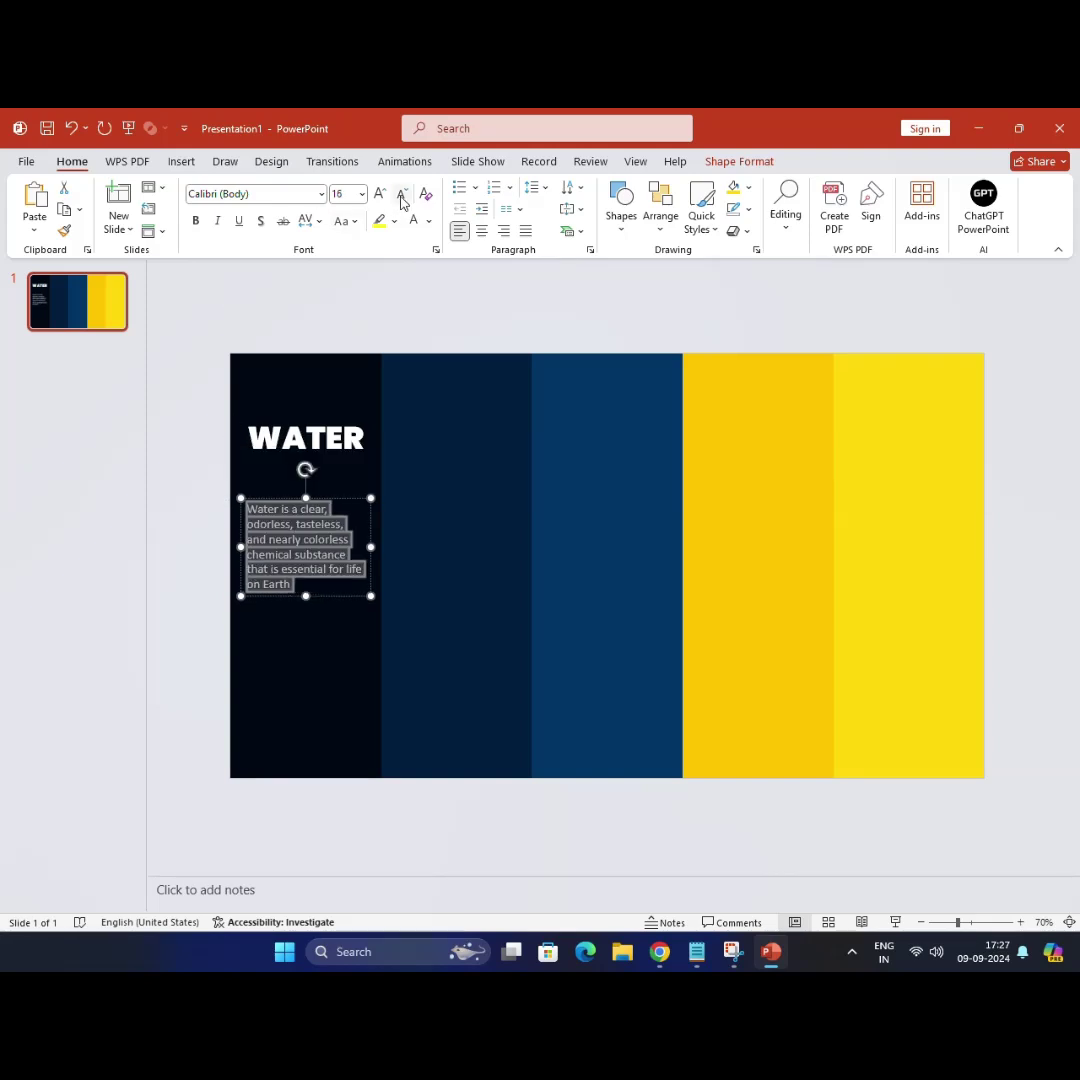
key(ctrl+shift+comma)
click(278, 478)
click(181, 161)
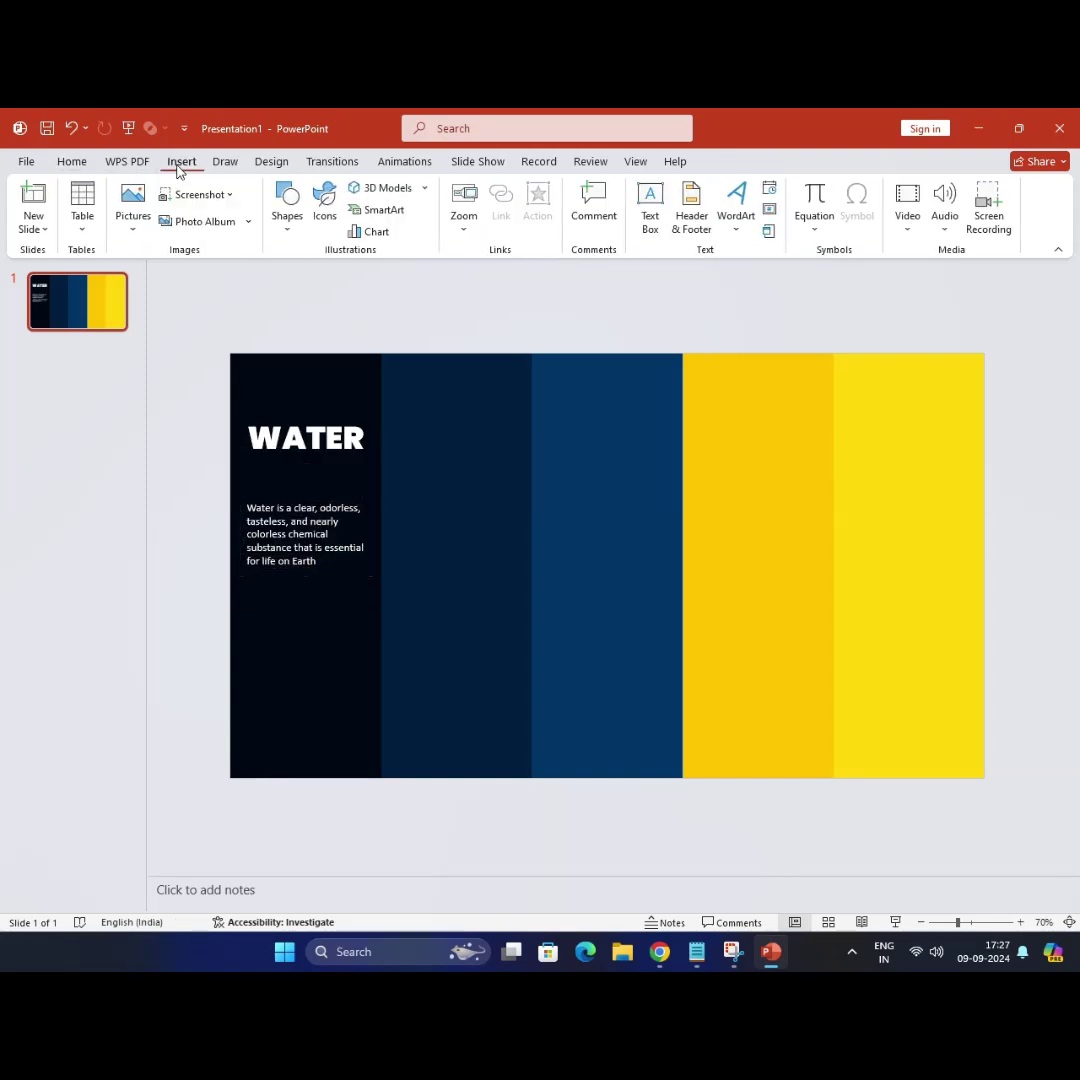
Step: In the Icons library, search WATER and FIRE and pick the splash and flame icons
click(325, 205)
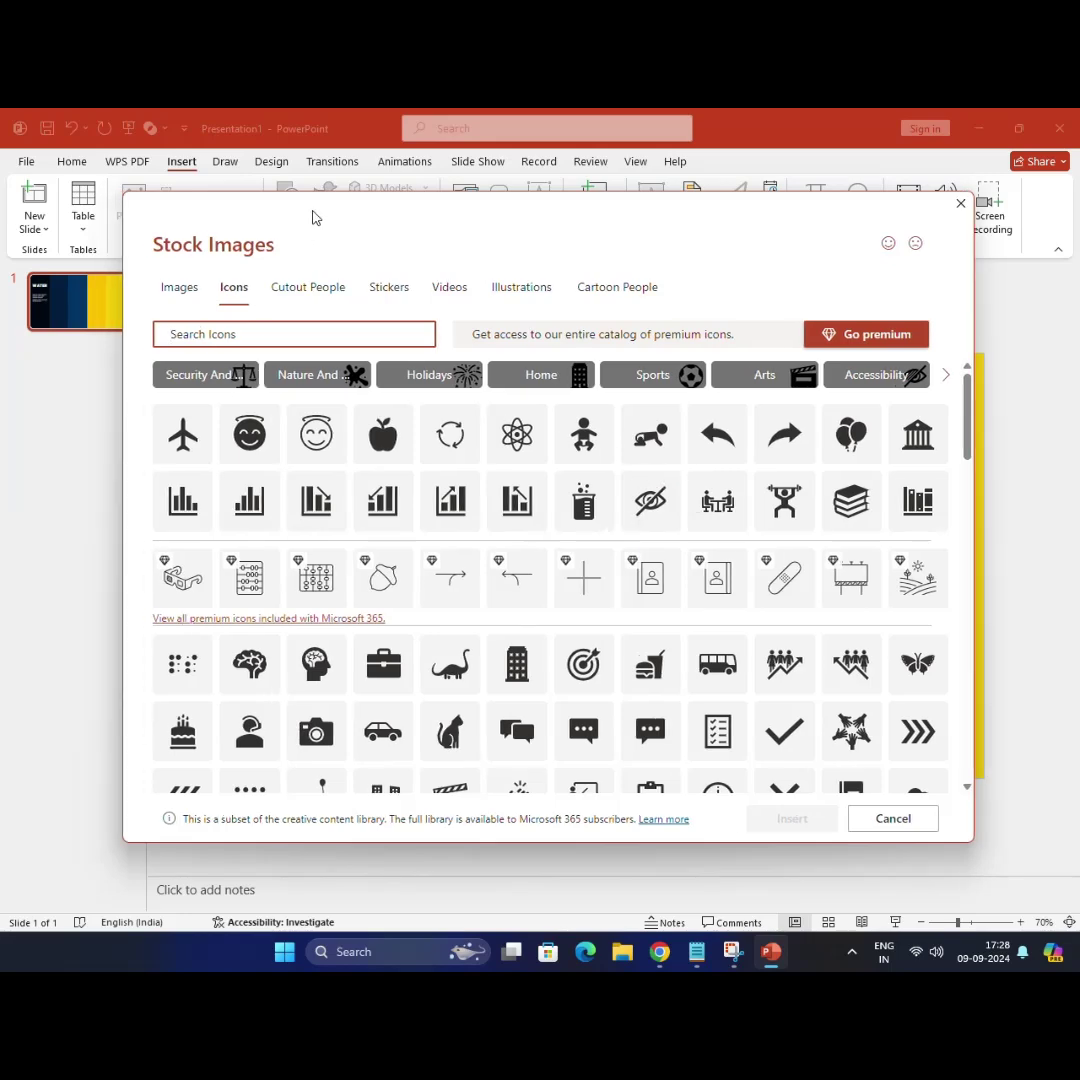
drag(311, 215, 501, 284)
text(ER)
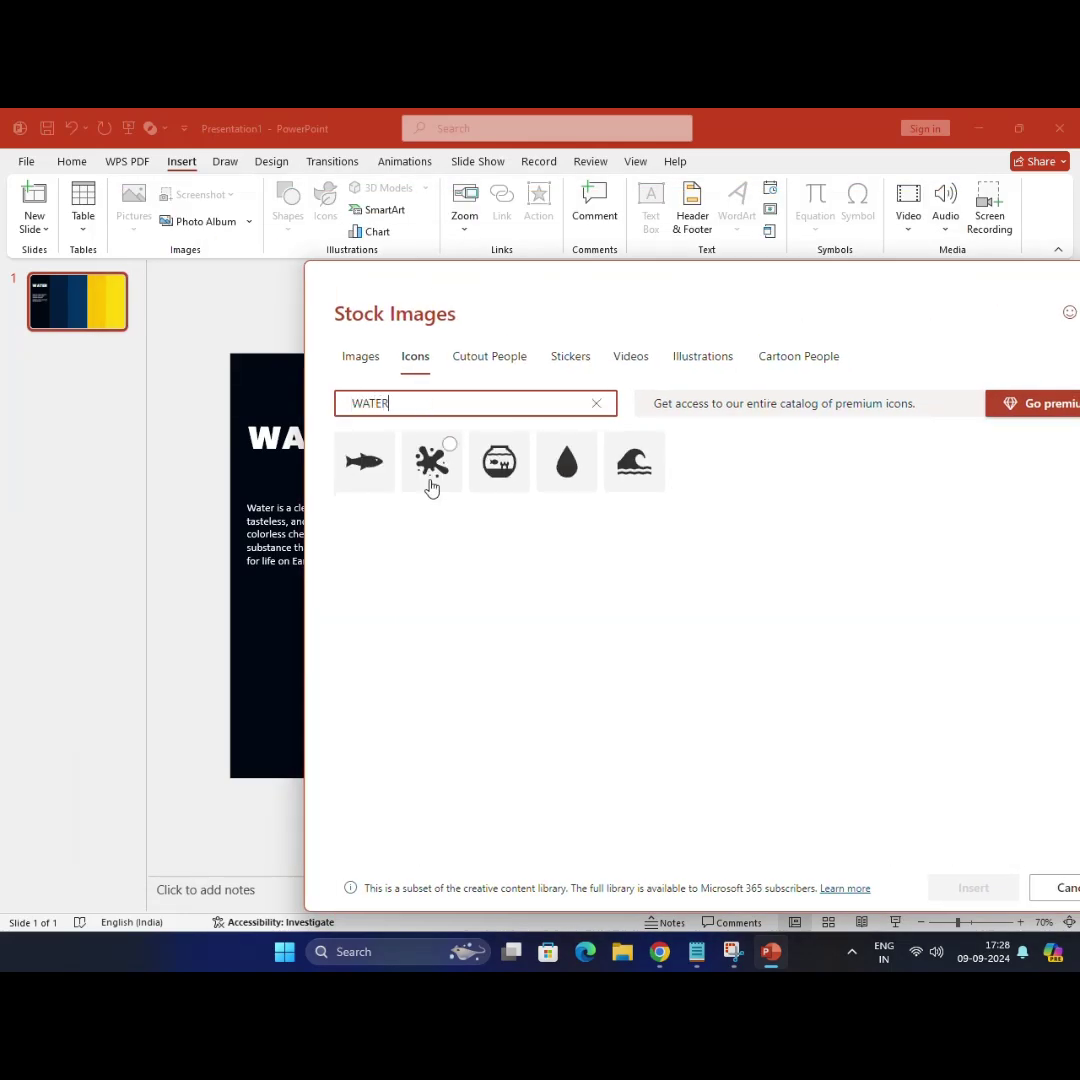
click(450, 450)
click(596, 403)
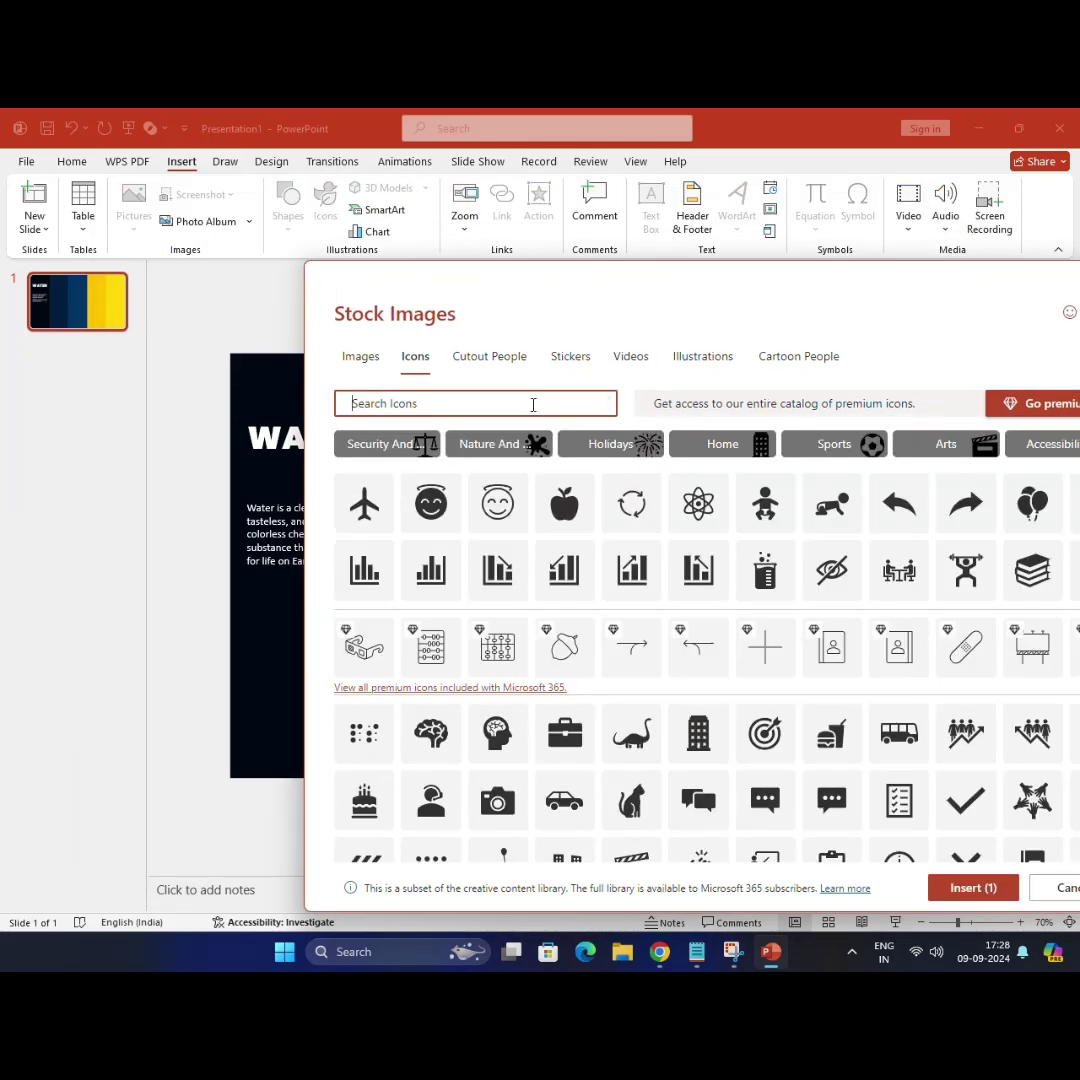
text(FIRE)
click(380, 450)
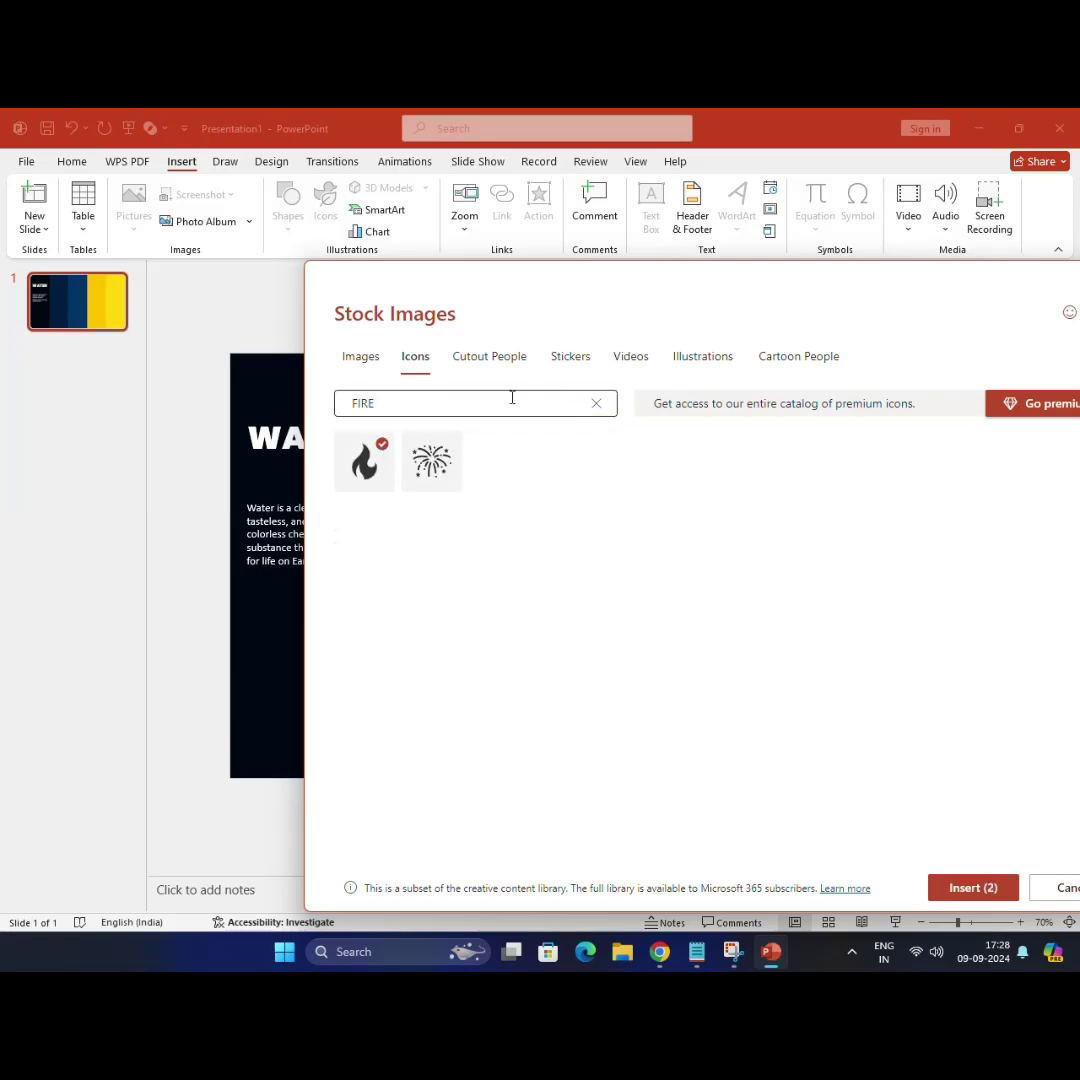
click(596, 403)
Step: Browse the icons, add the globe to the selection, and insert all five chosen icons
text(R)
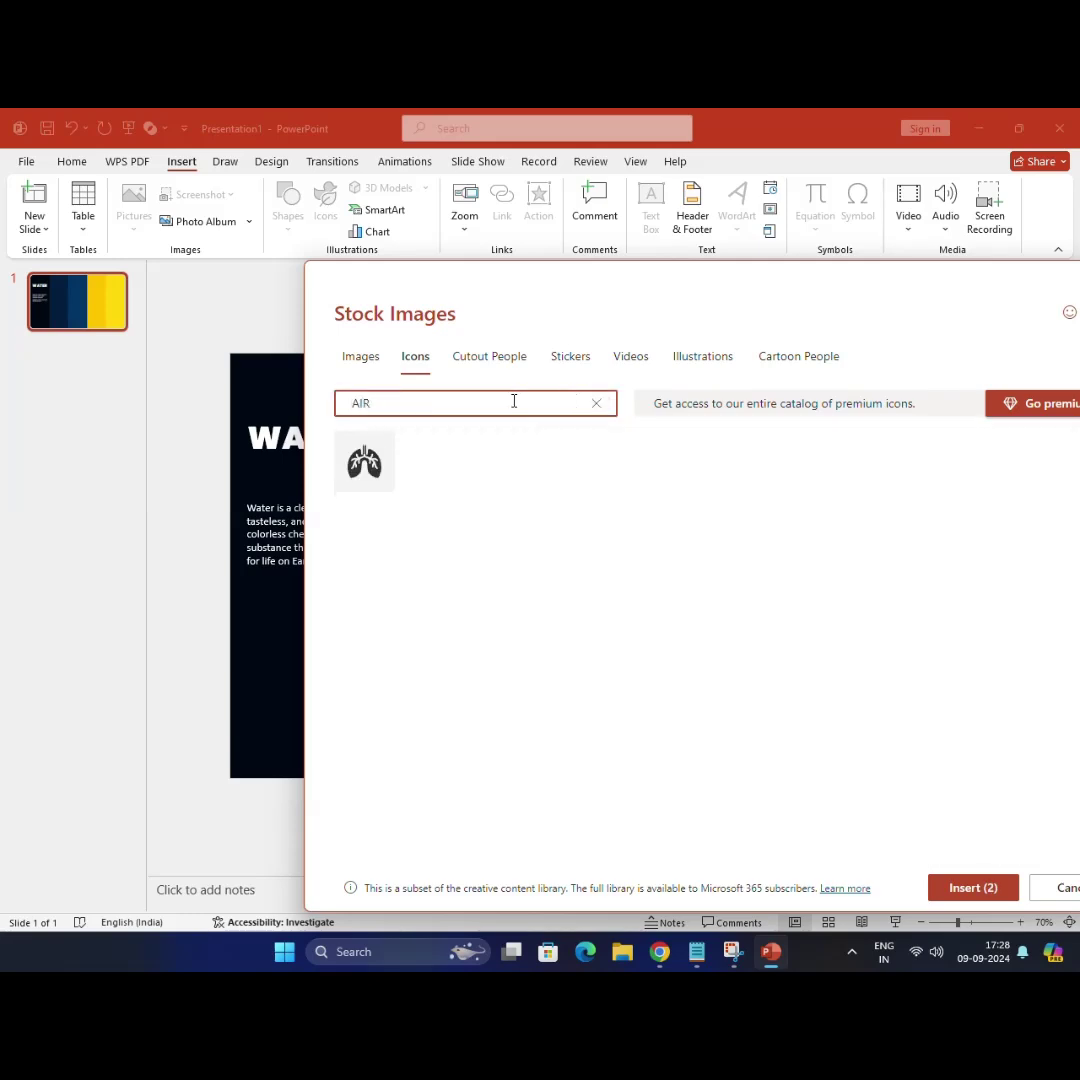
key(BackSpace)
key(BackSpace)
drag(611, 314, 556, 265)
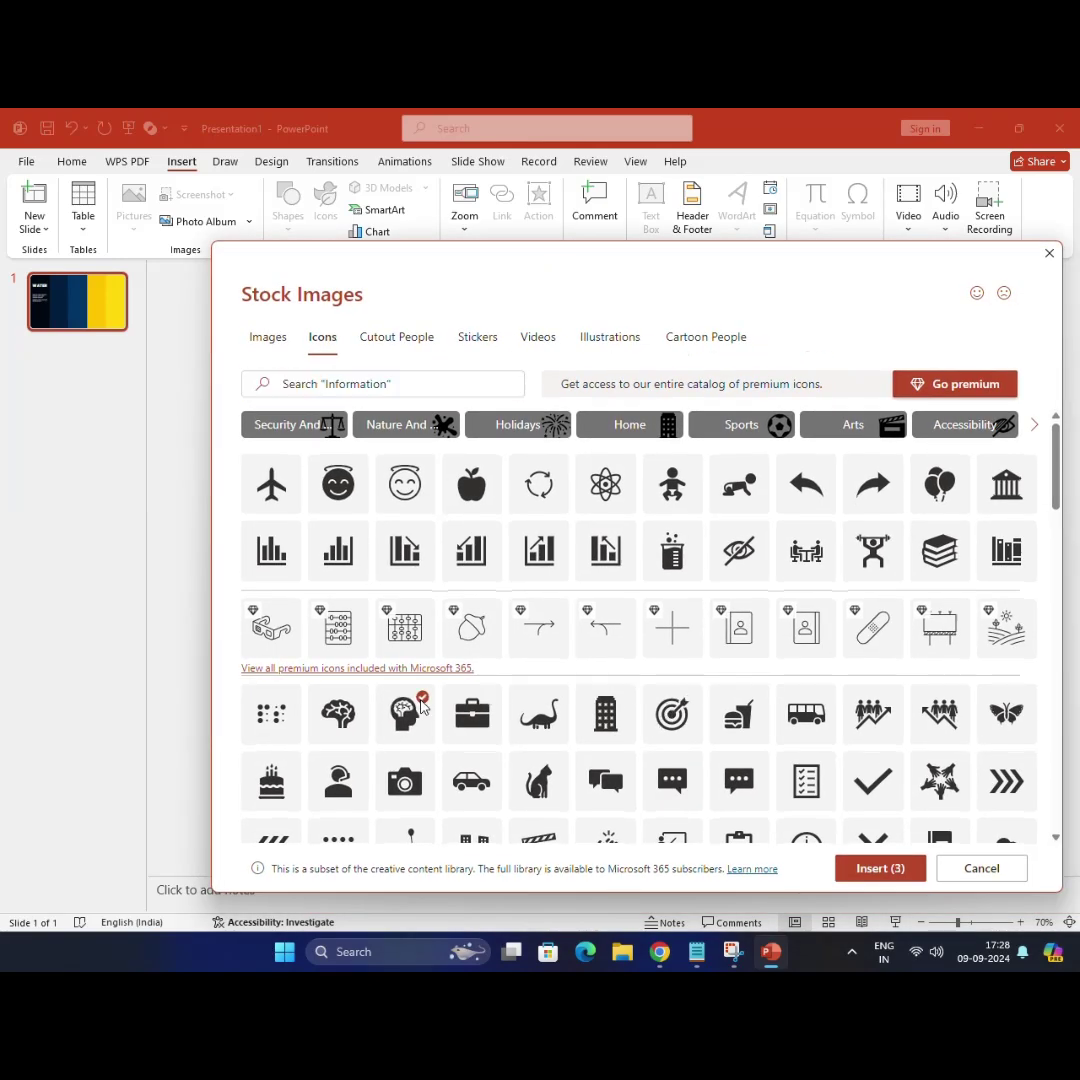
scroll(420, 706, down, 2)
scroll(410, 708, down, 3)
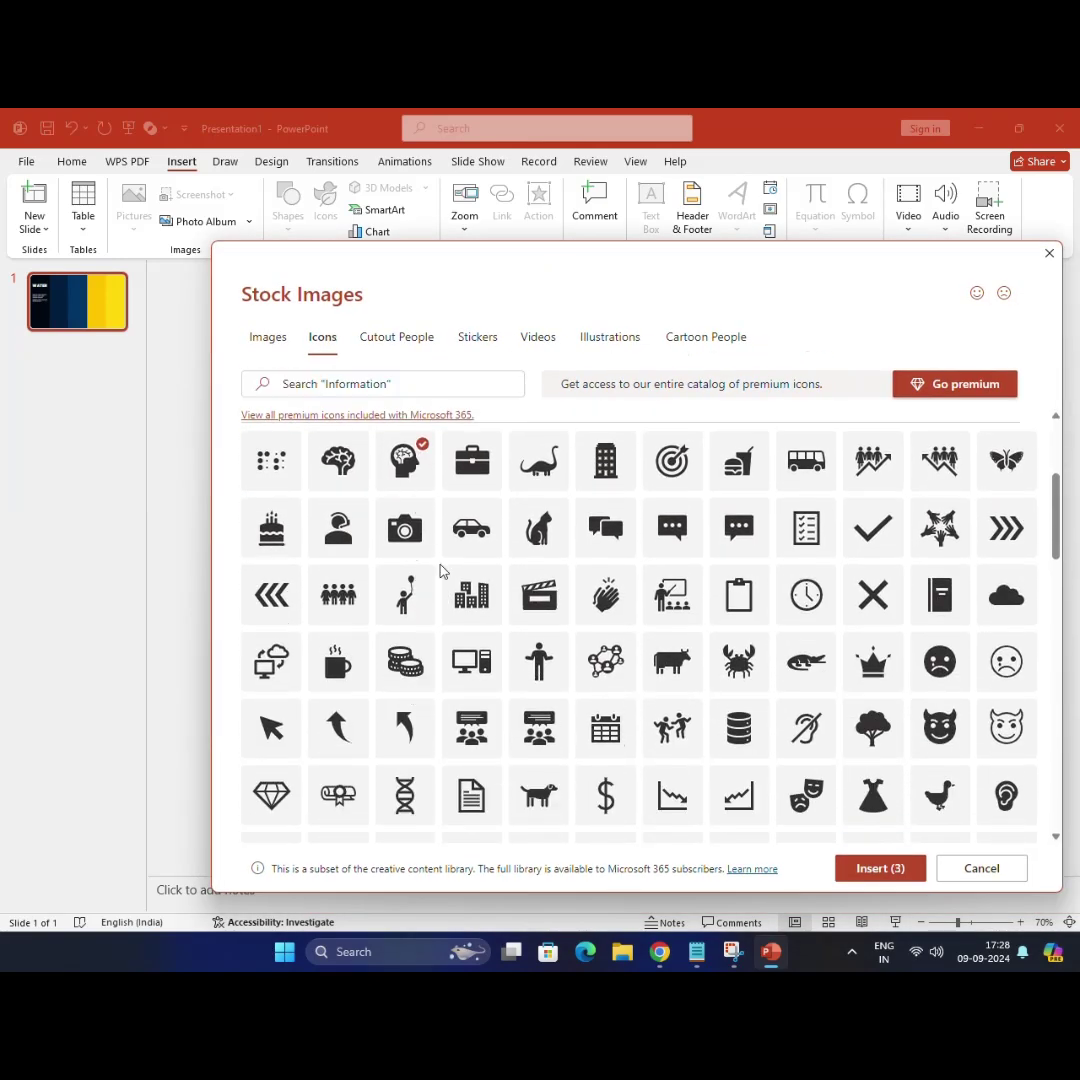
scroll(900, 770, up, 5)
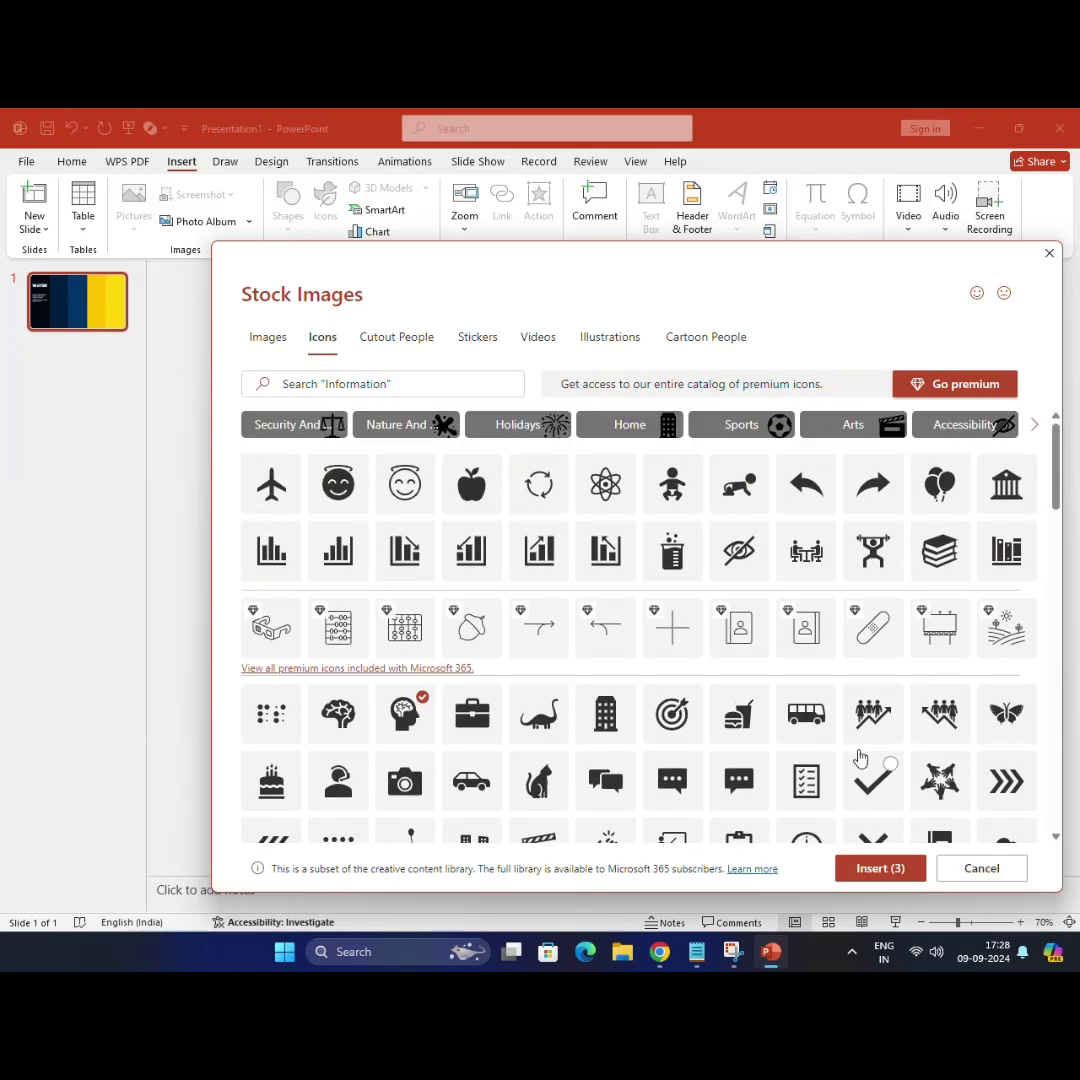
scroll(990, 565, down, 3)
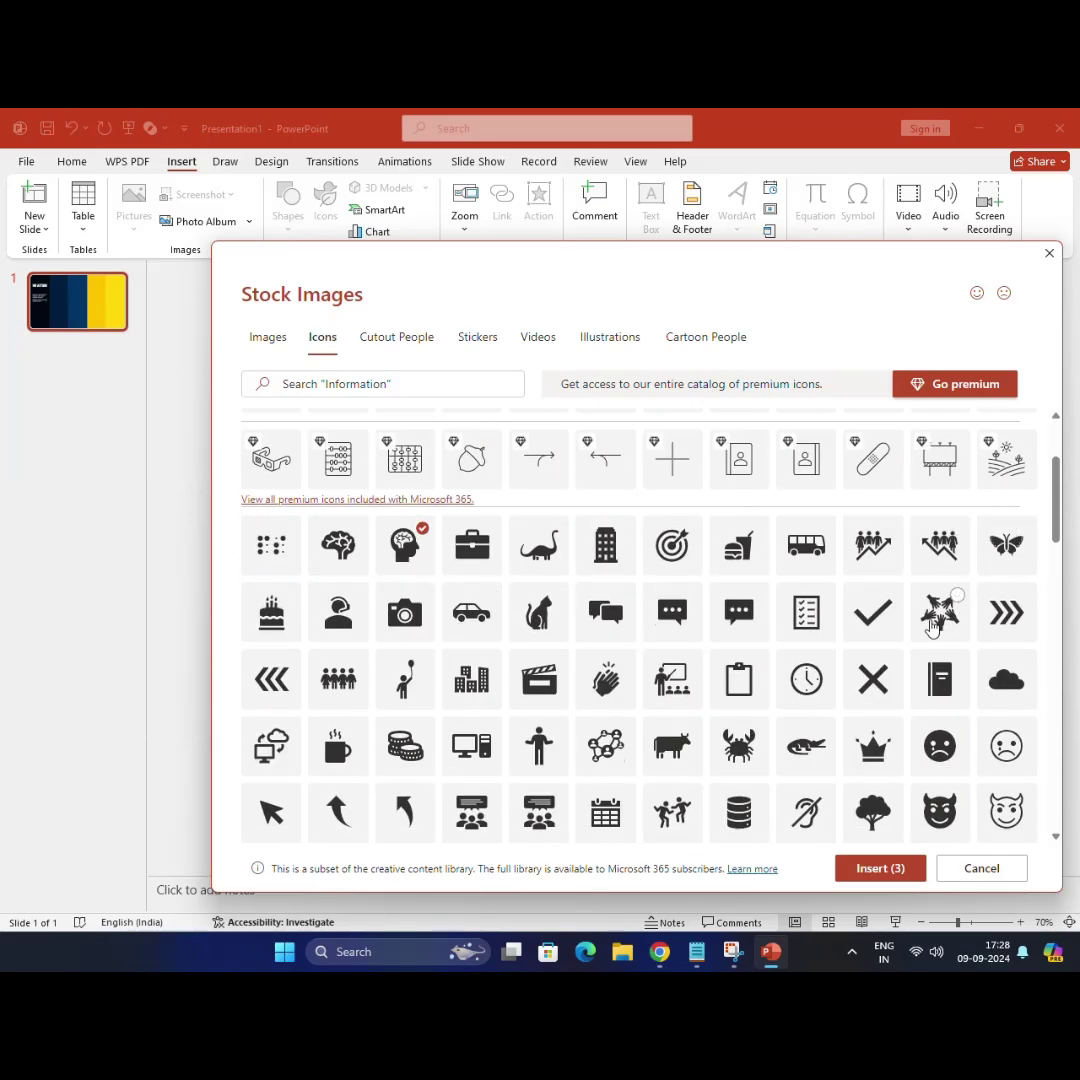
scroll(933, 624, up, 3)
scroll(873, 645, down, 6)
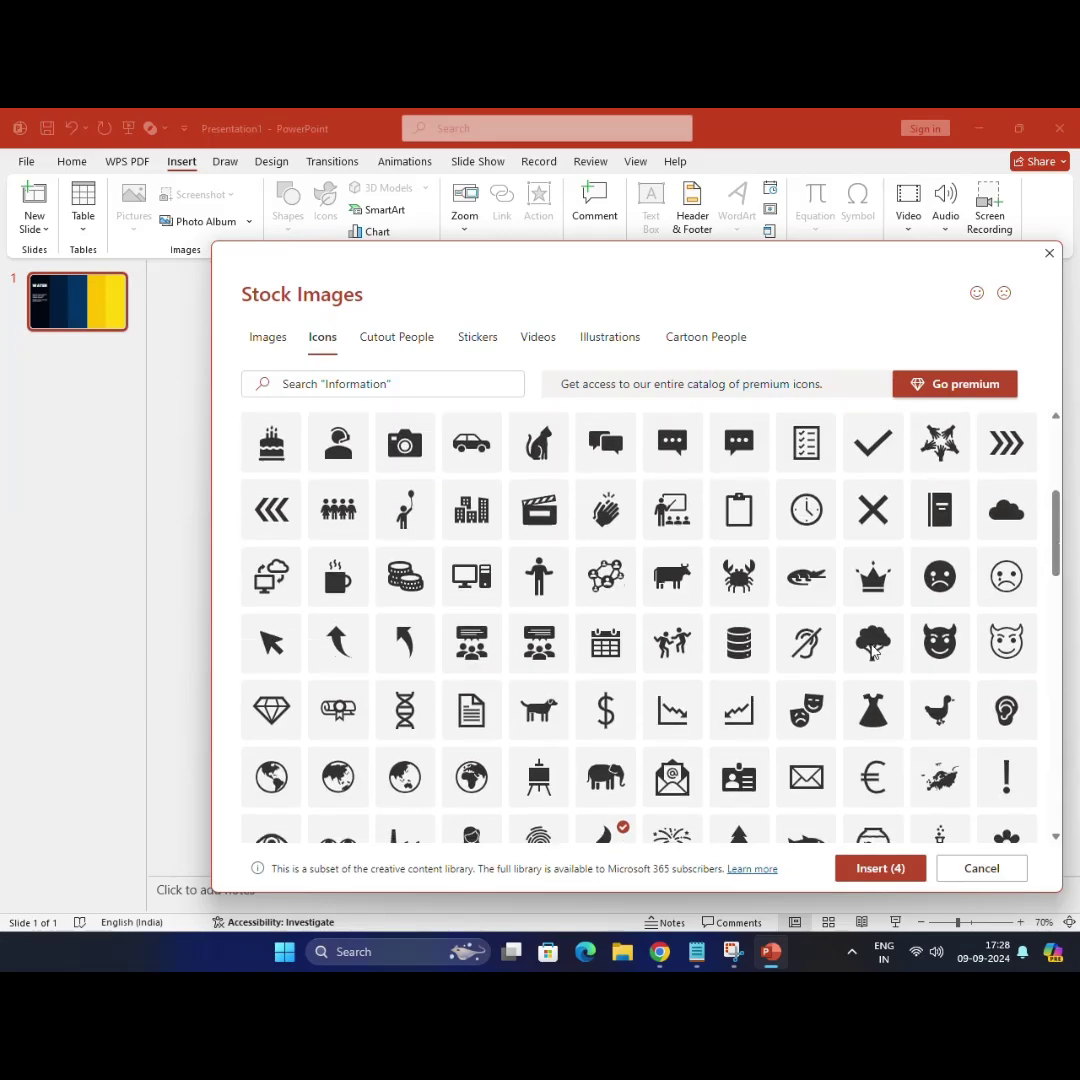
scroll(873, 645, down, 3)
scroll(873, 648, down, 2)
scroll(873, 650, down, 2)
scroll(873, 650, down, 3)
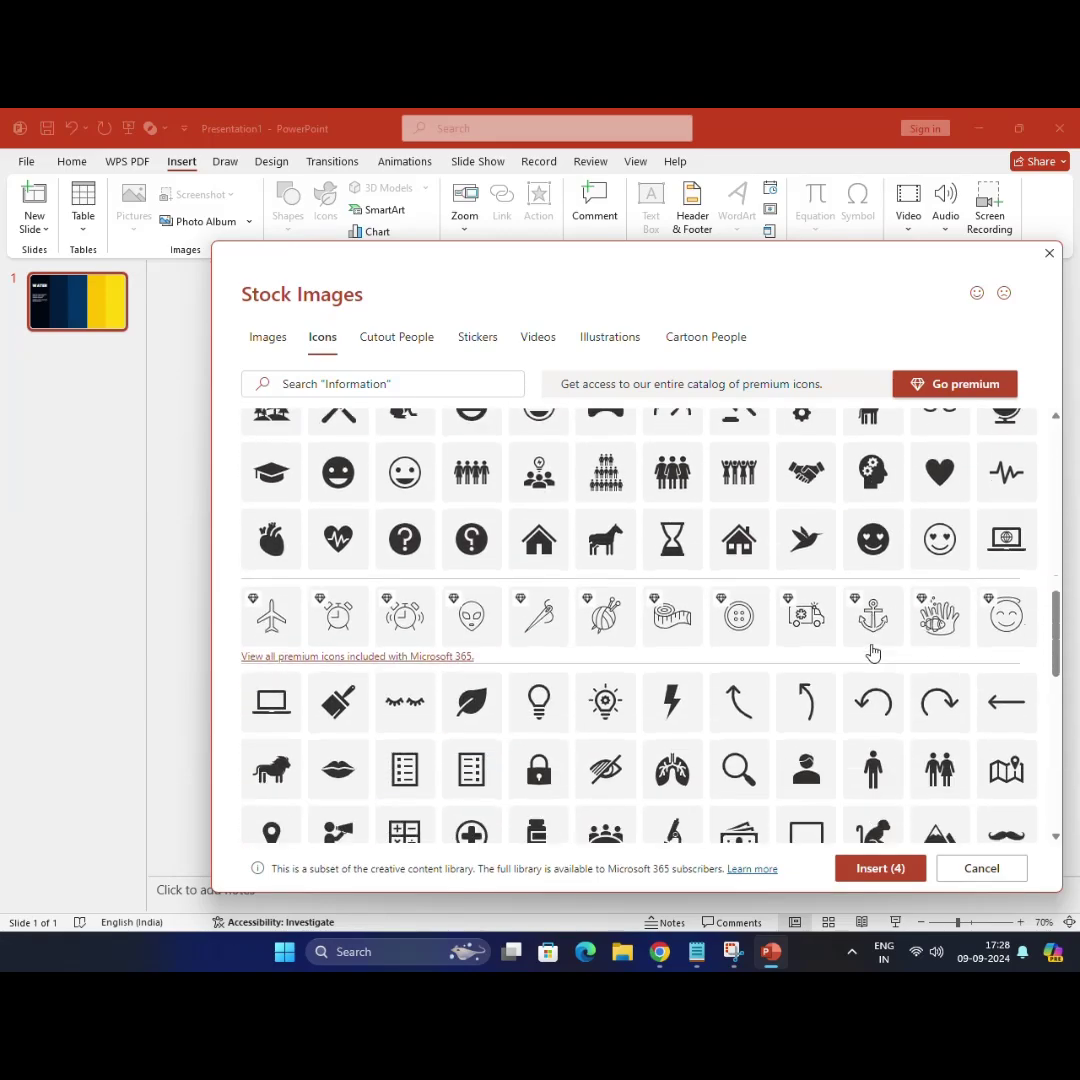
scroll(873, 652, down, 5)
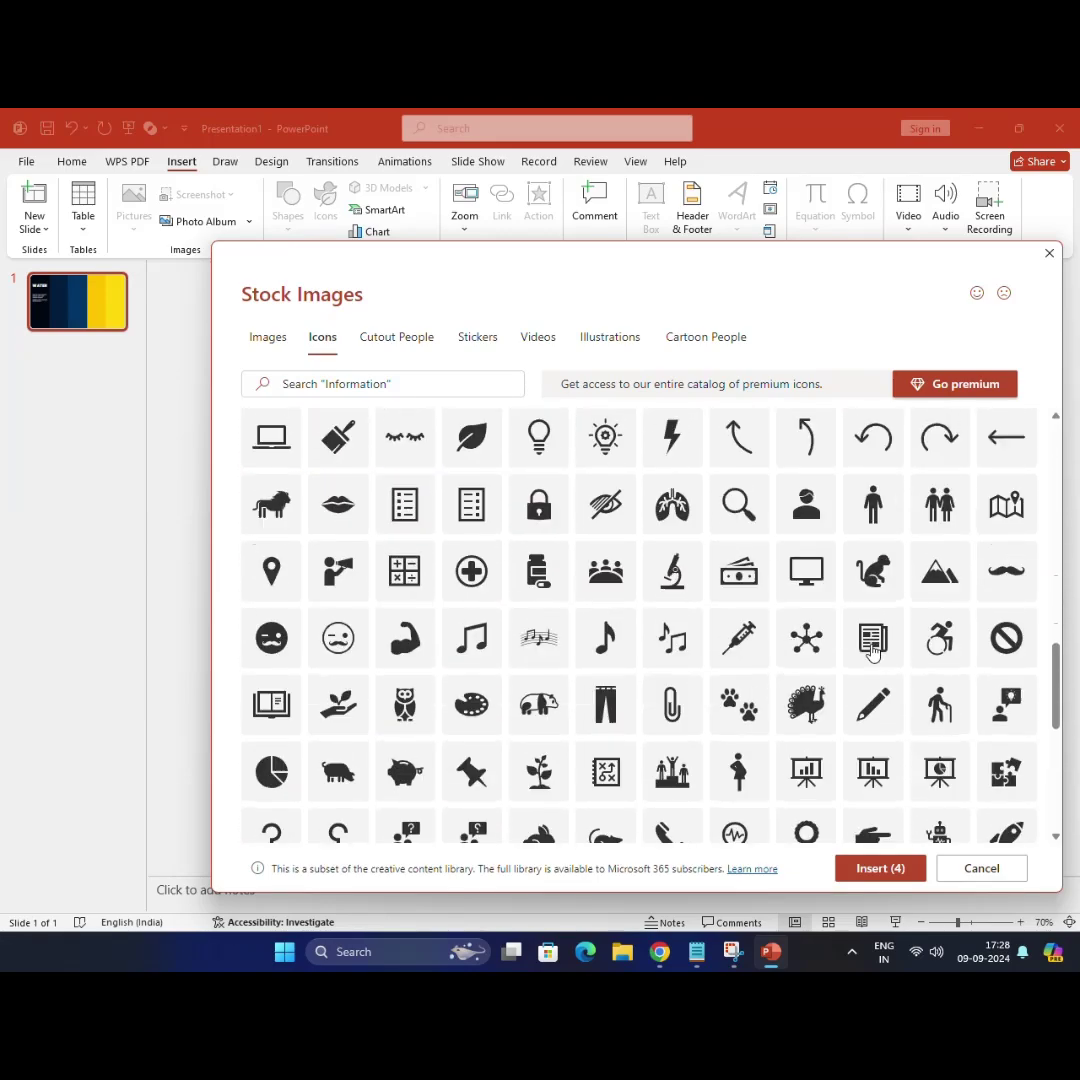
scroll(873, 652, down, 10)
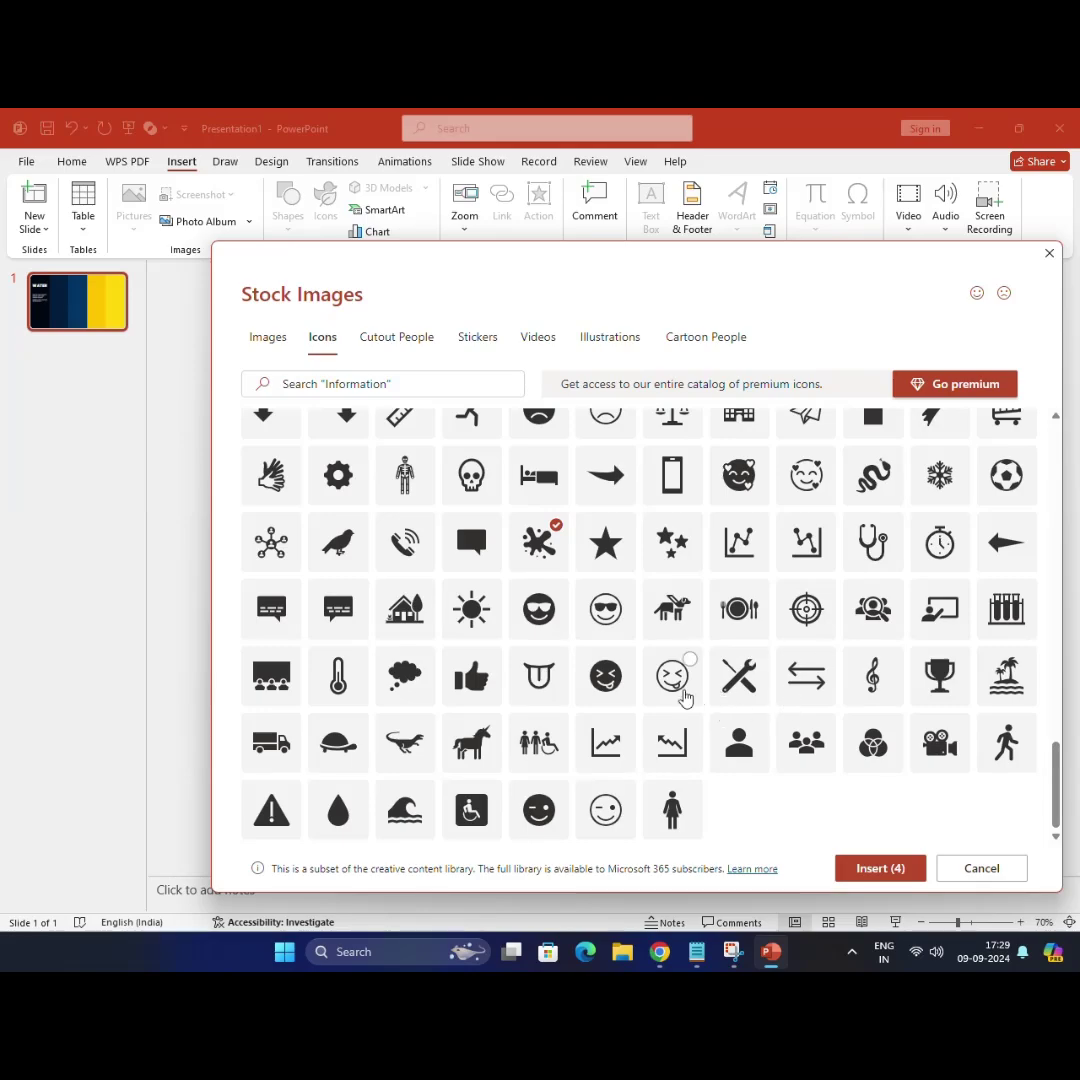
scroll(687, 707, up, 4)
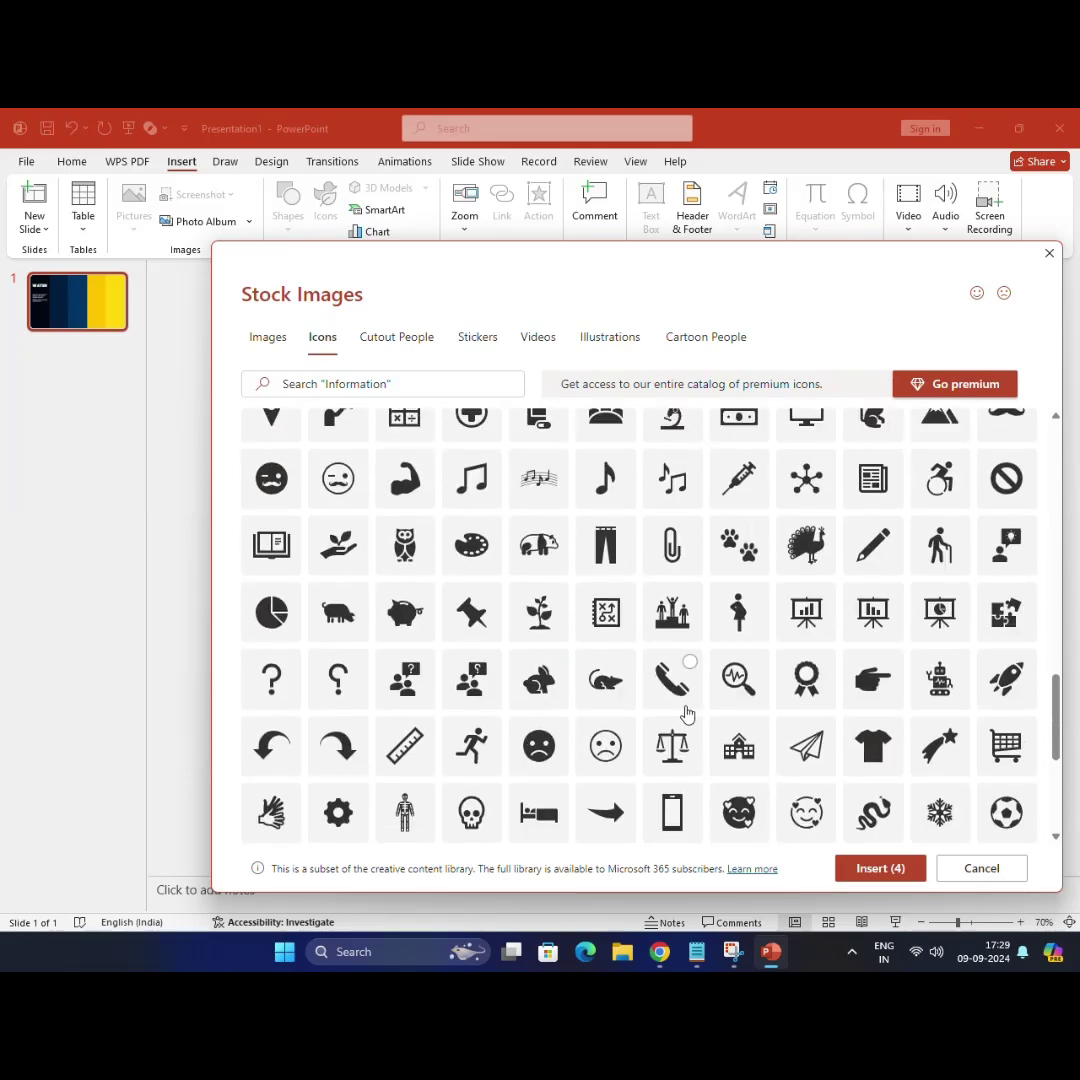
scroll(686, 714, up, 3)
scroll(686, 714, up, 5)
scroll(500, 705, up, 2)
scroll(407, 703, up, 1)
click(407, 703)
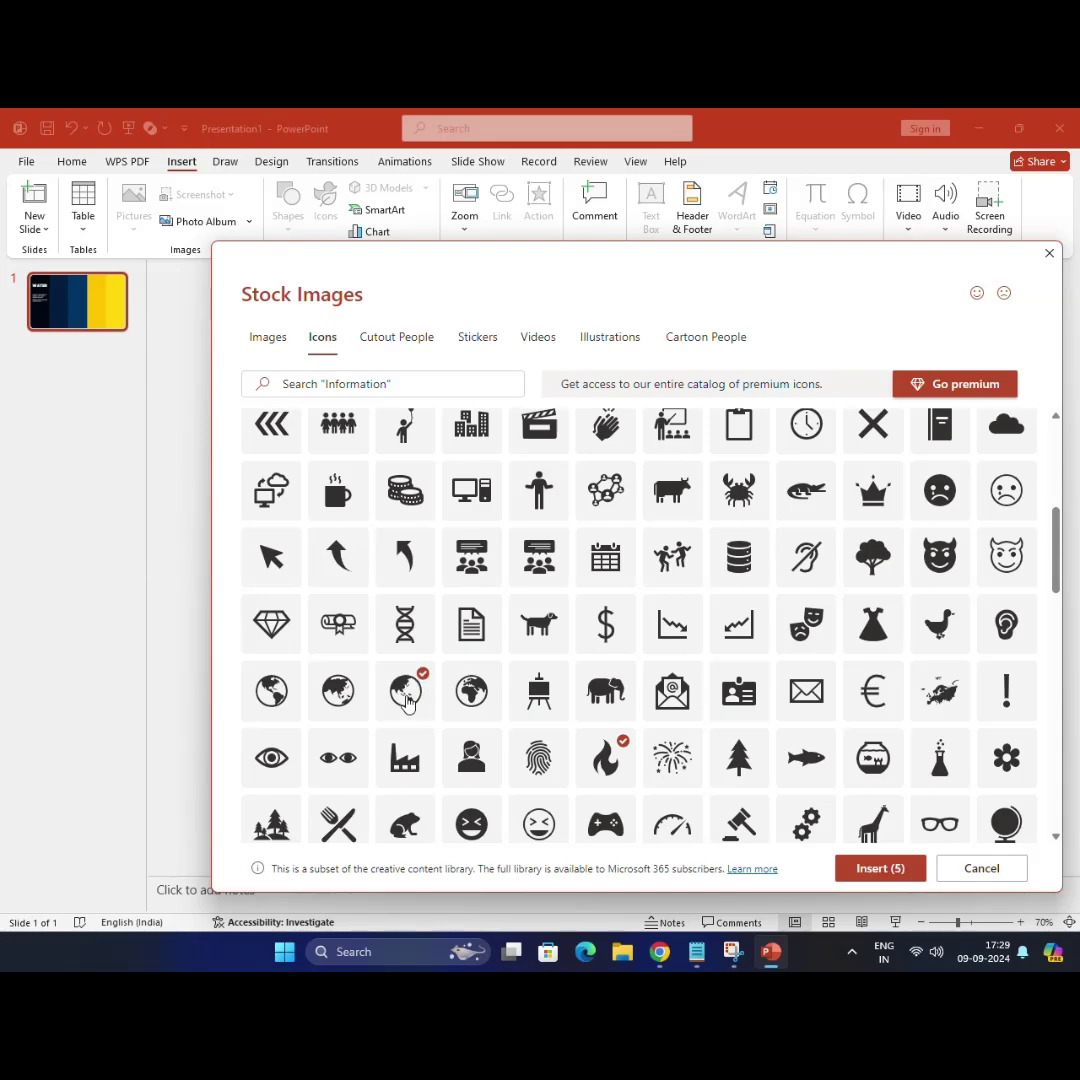
click(880, 868)
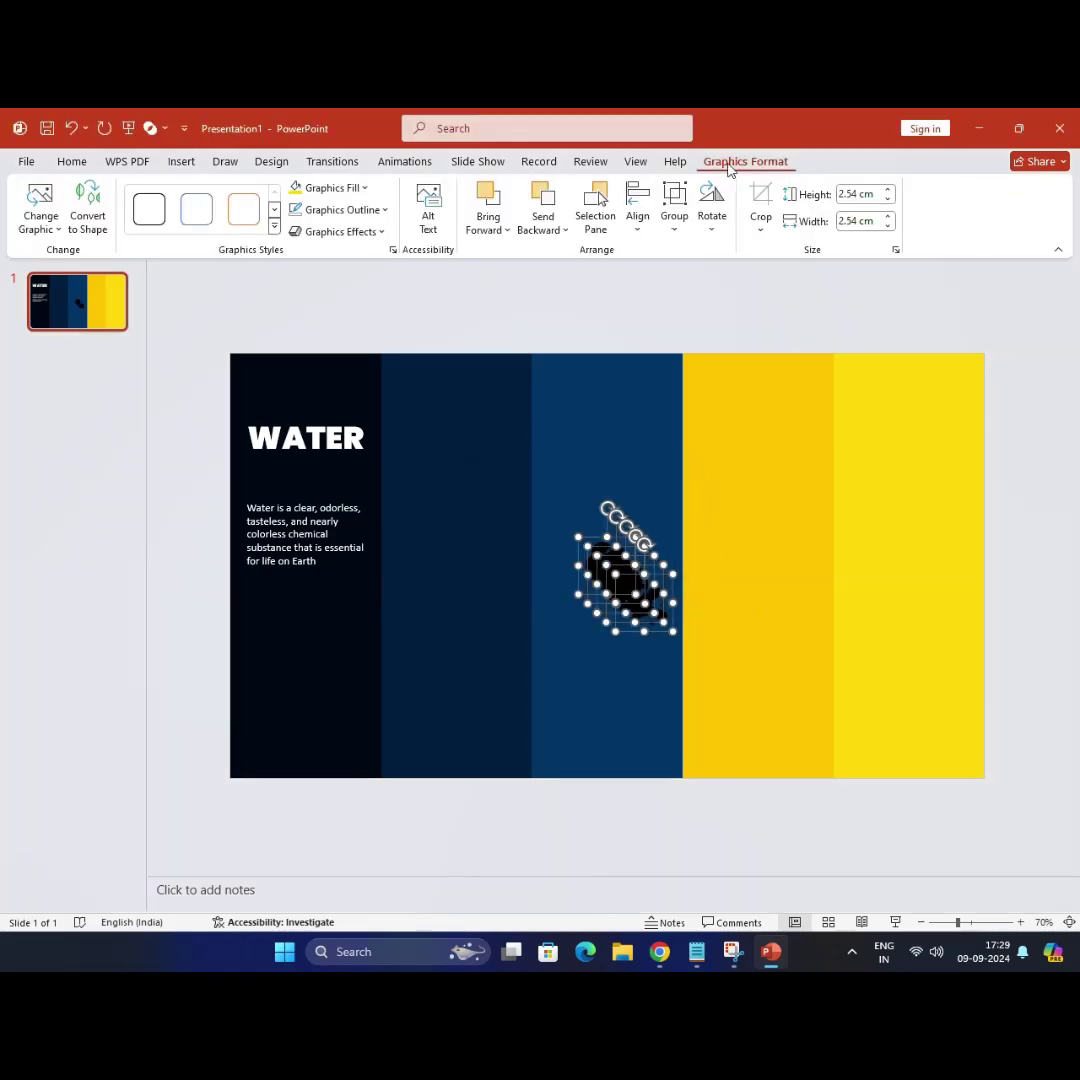
Step: Set the Graphics Fill of the selected icons to white
click(340, 188)
click(300, 268)
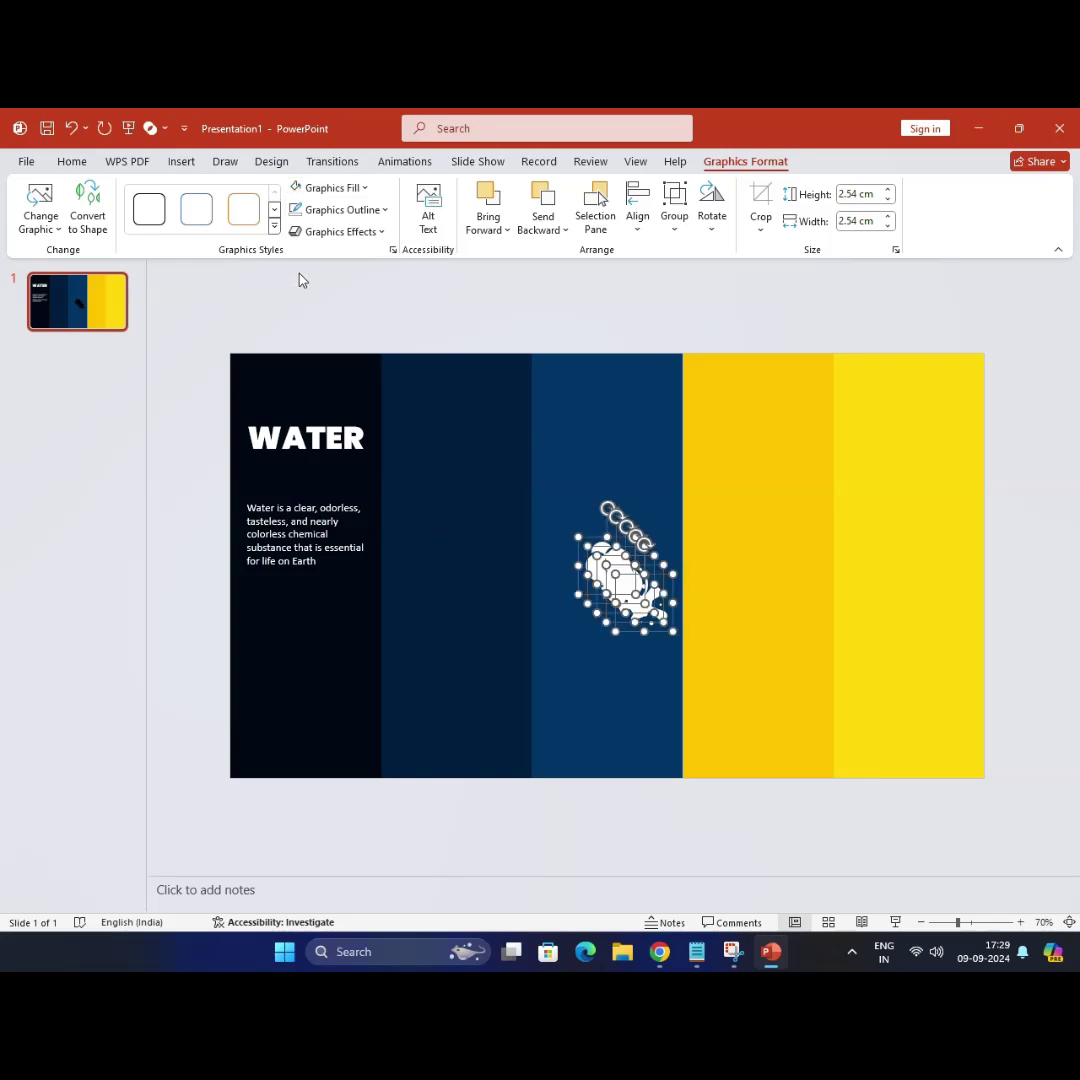
click(298, 280)
Step: Place the splash, globe, balloons and head icons at the bottoms of their columns
drag(620, 570, 648, 506)
mouse_move(610, 600)
mouse_down()
mouse_move(312, 703)
mouse_move(316, 718)
mouse_up()
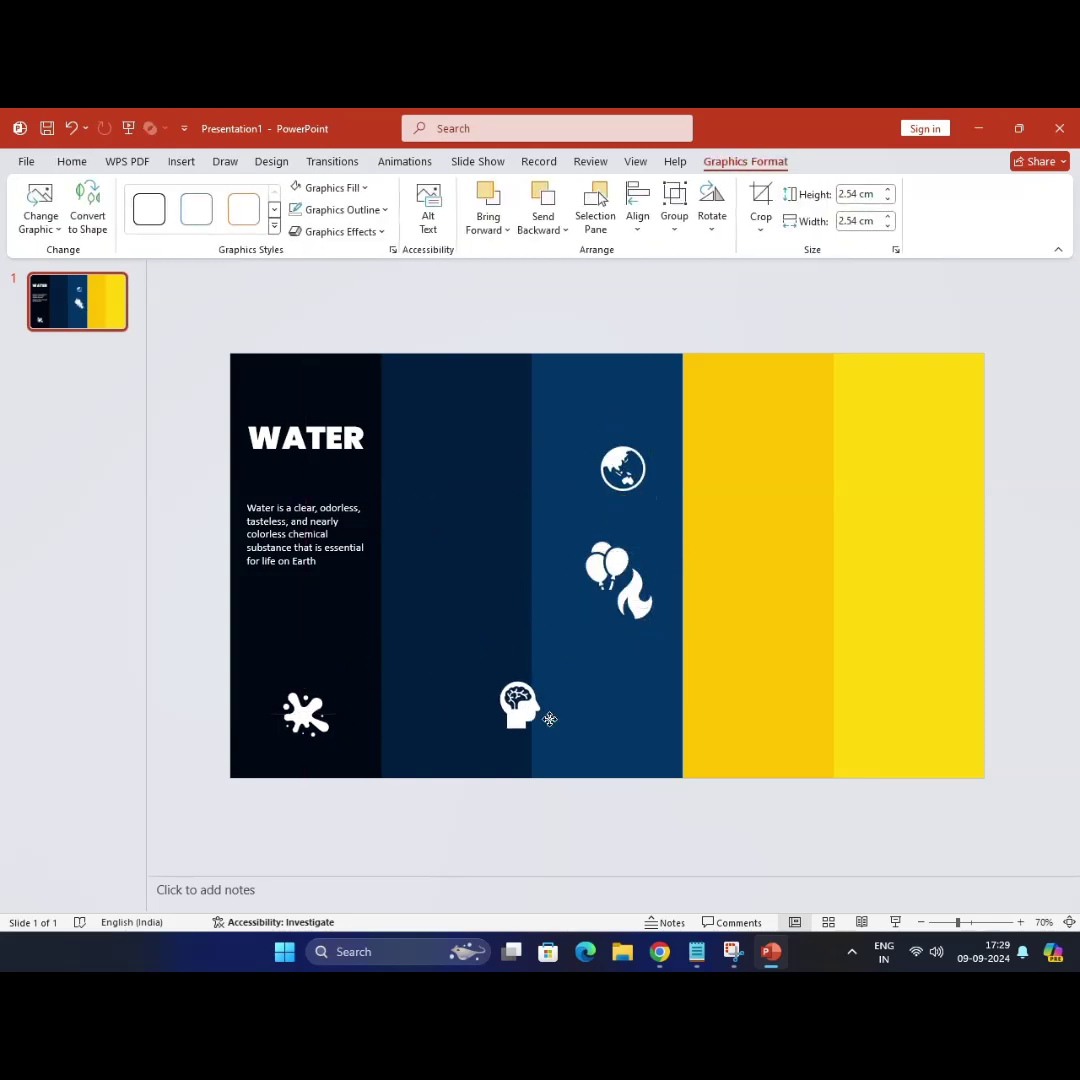
drag(624, 585, 760, 718)
mouse_move(617, 466)
mouse_down()
mouse_move(510, 600)
mouse_move(607, 715)
mouse_up()
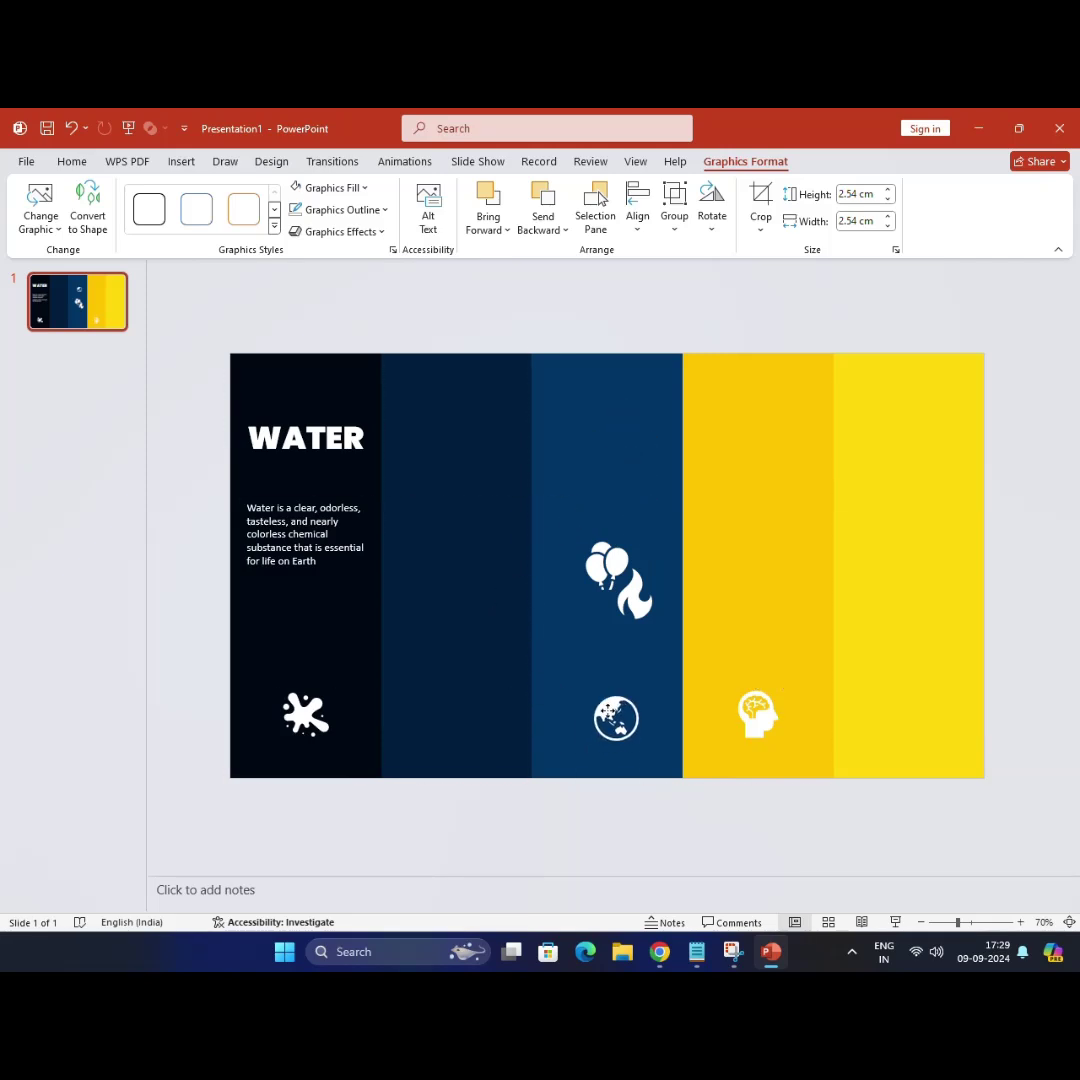
drag(637, 607, 465, 724)
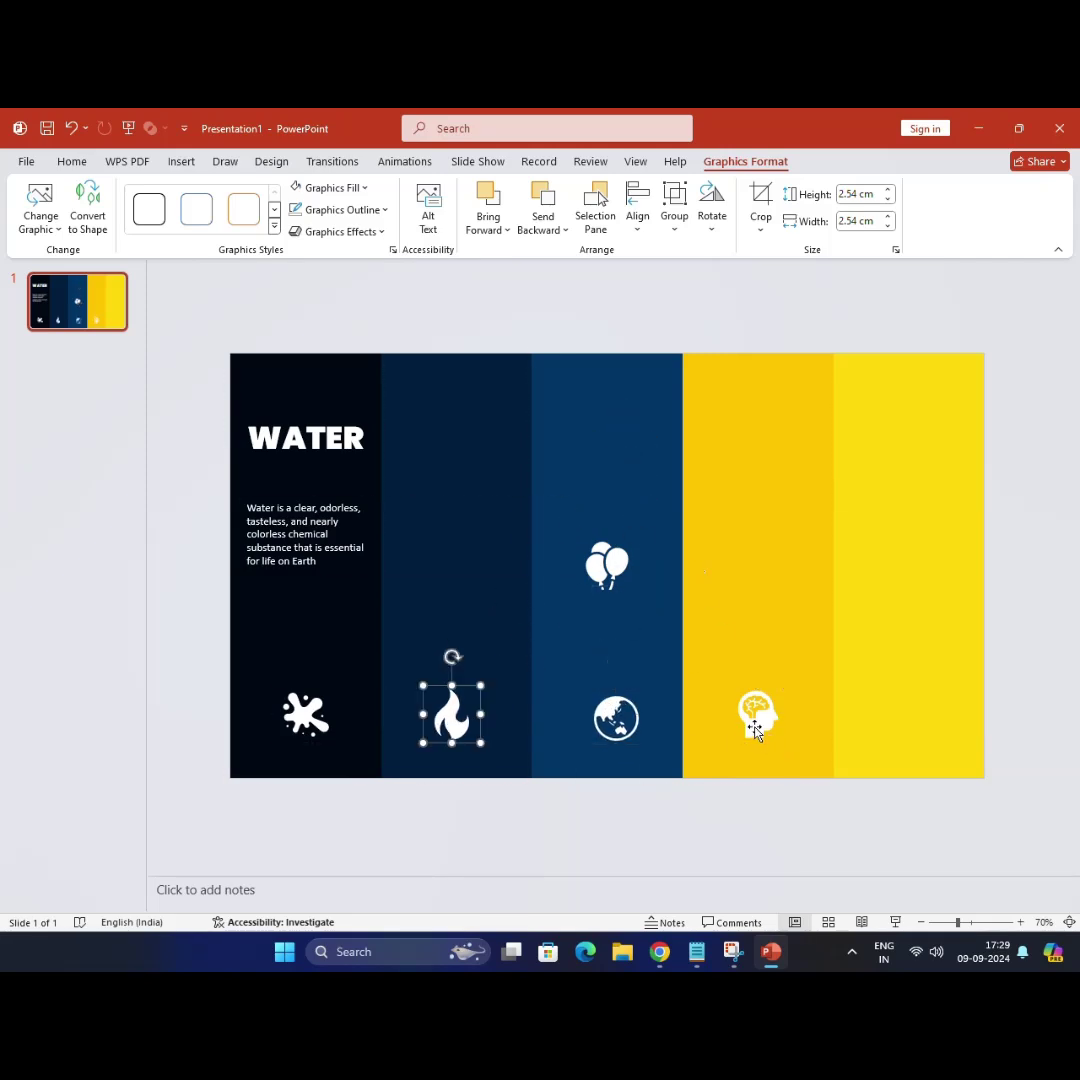
drag(758, 716, 911, 716)
drag(620, 570, 776, 718)
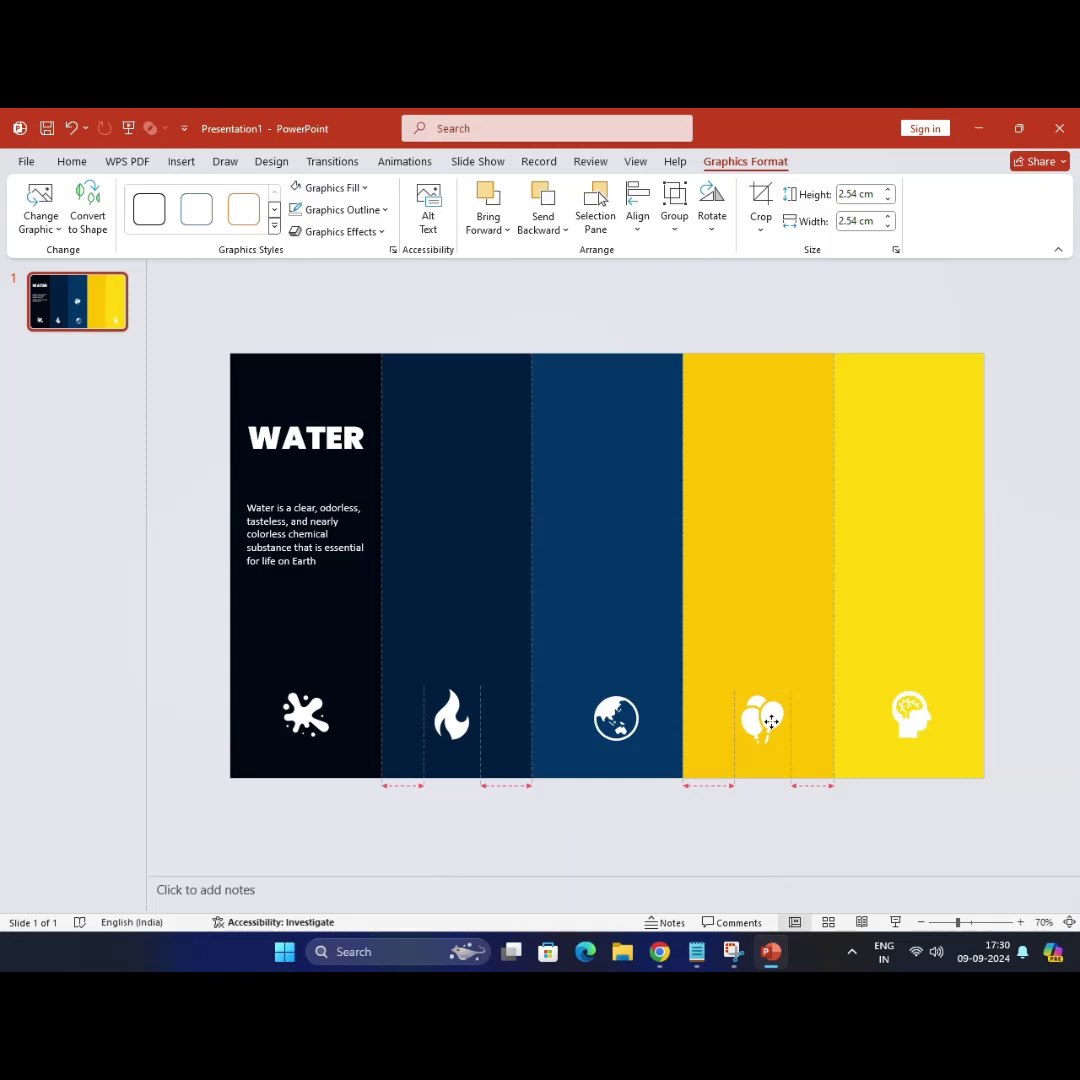
click(1044, 672)
click(306, 455)
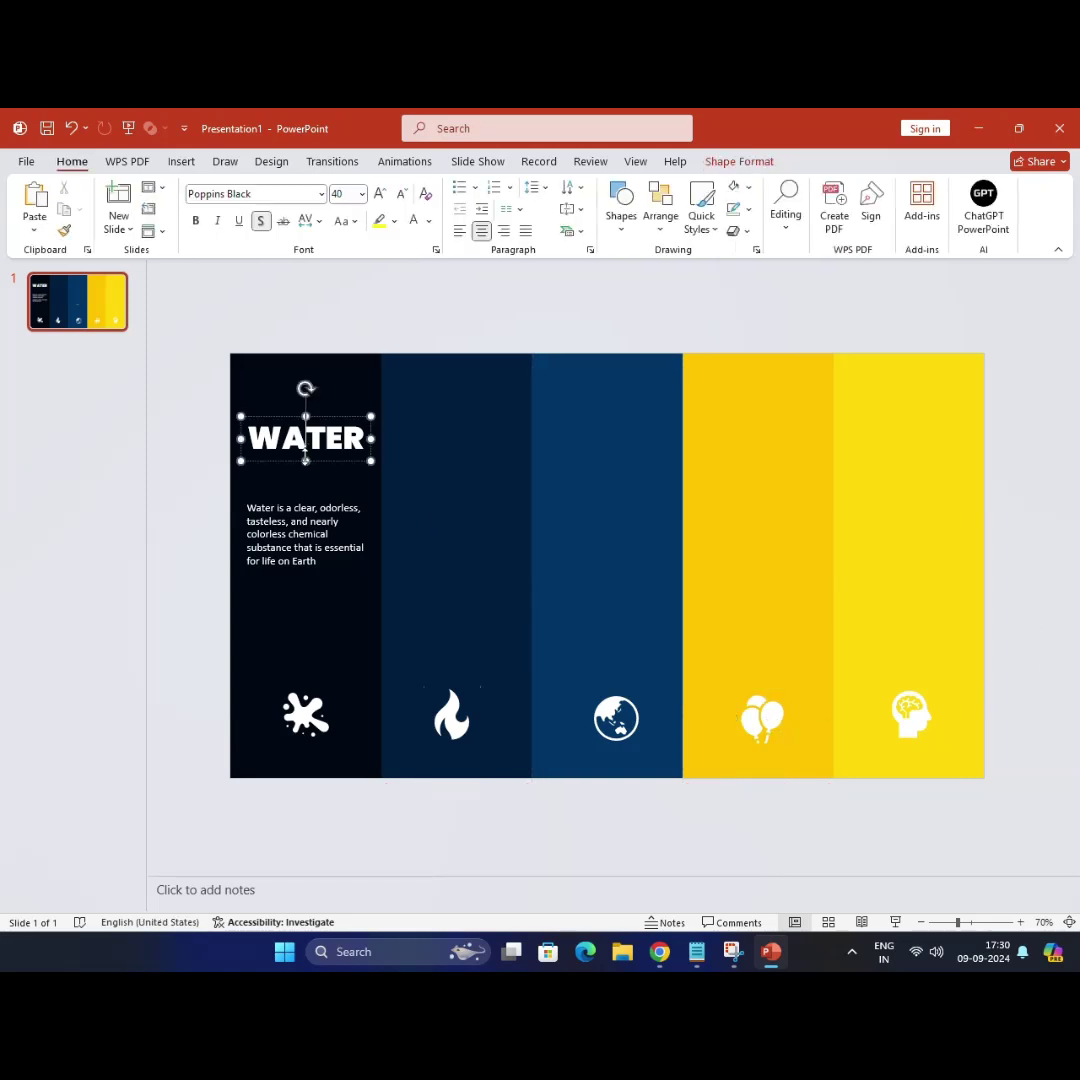
Step: Paste copies of the WATER title and description into the second and third columns
shift+click(288, 515)
click(54, 214)
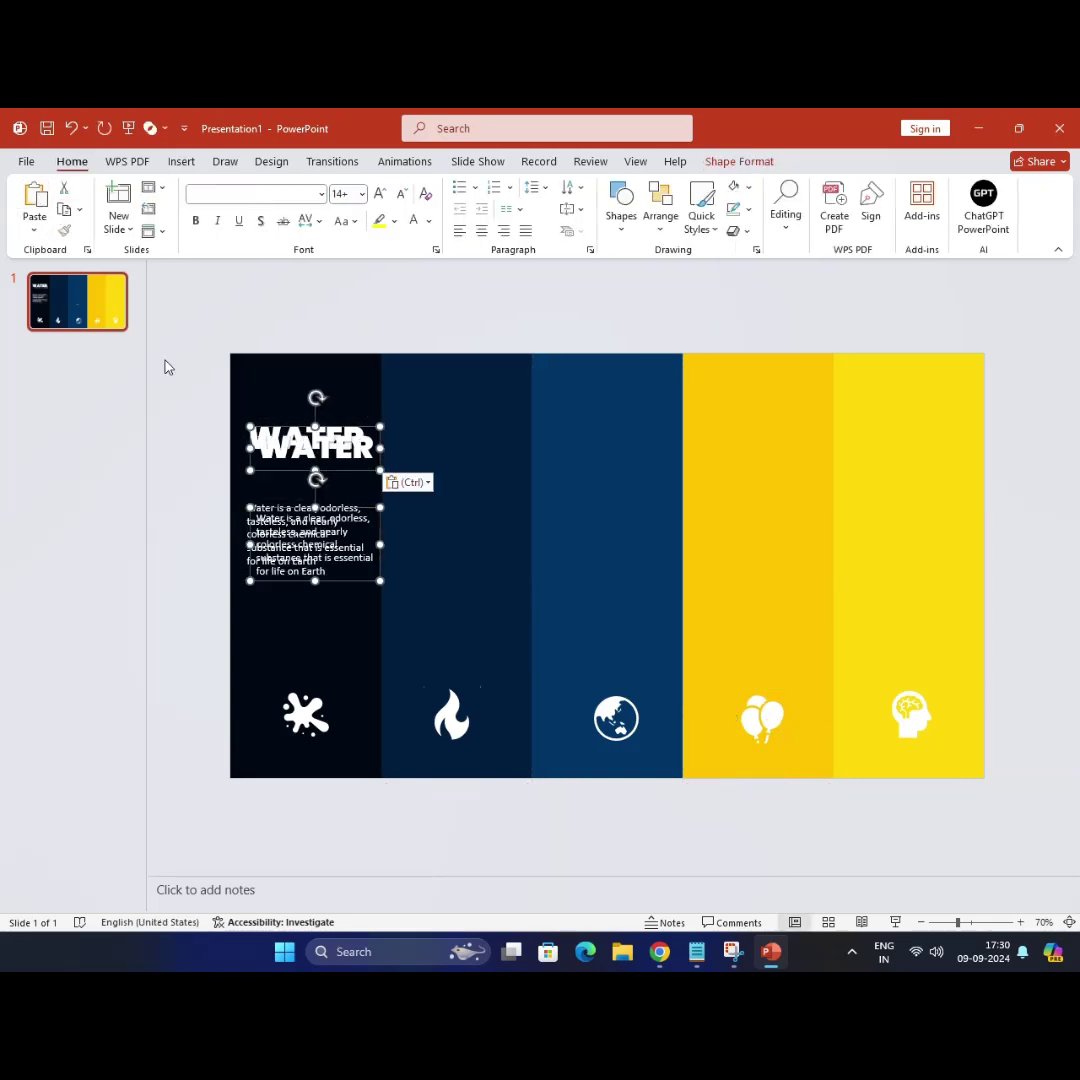
drag(350, 474, 493, 461)
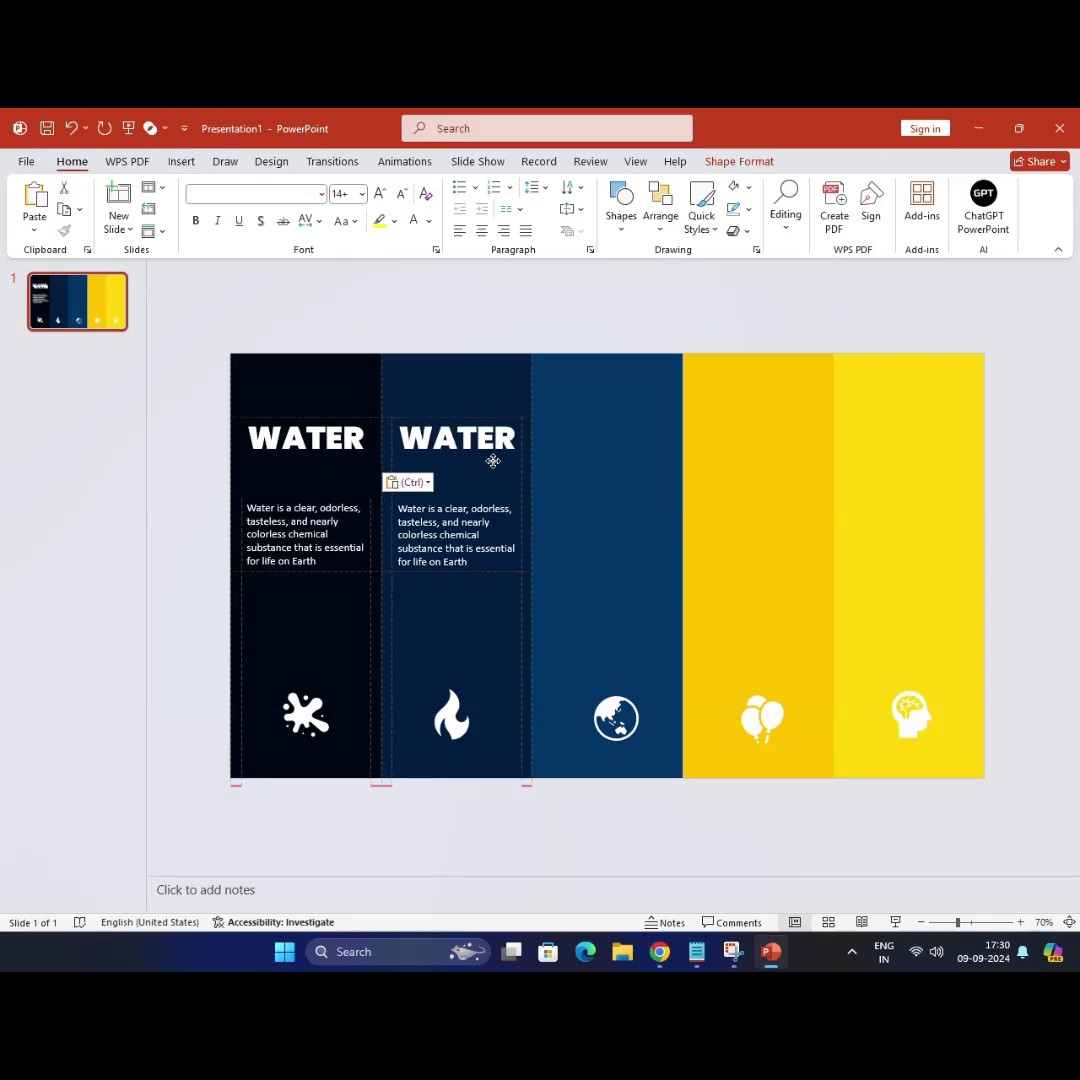
click(34, 205)
drag(335, 474, 629, 462)
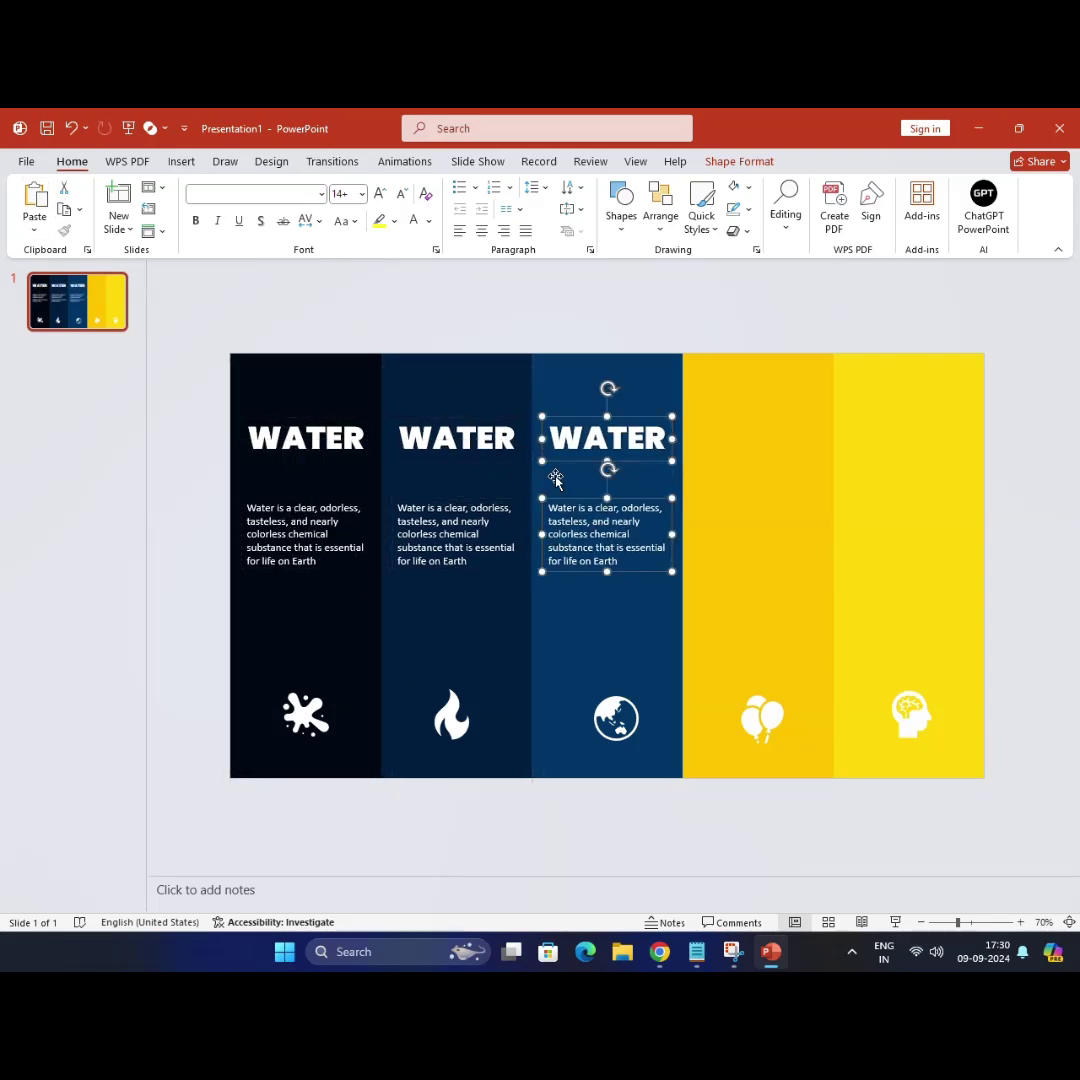
Step: Undo a misplaced copy, then paste copies into the fourth and fifth columns
click(48, 212)
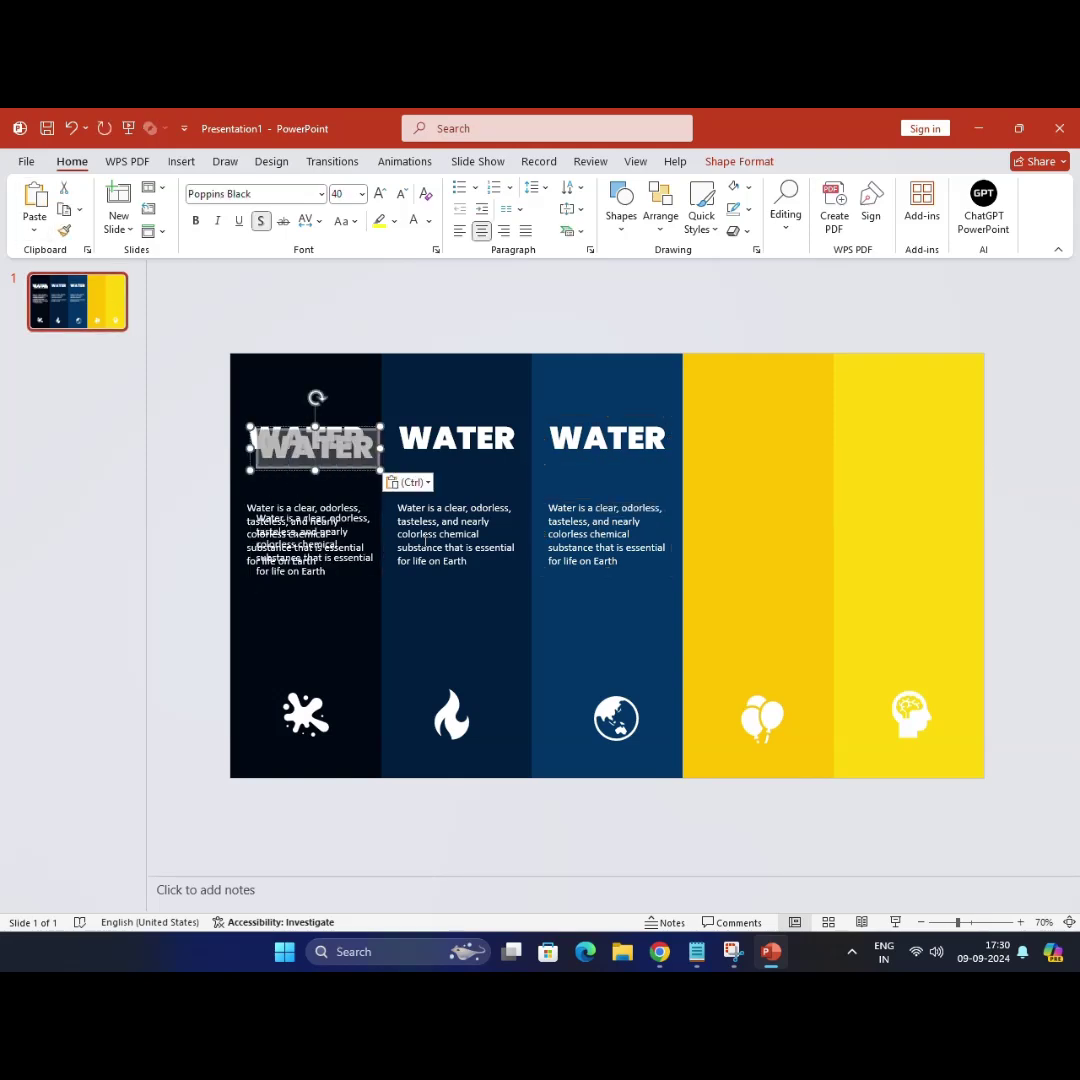
click(240, 332)
click(78, 129)
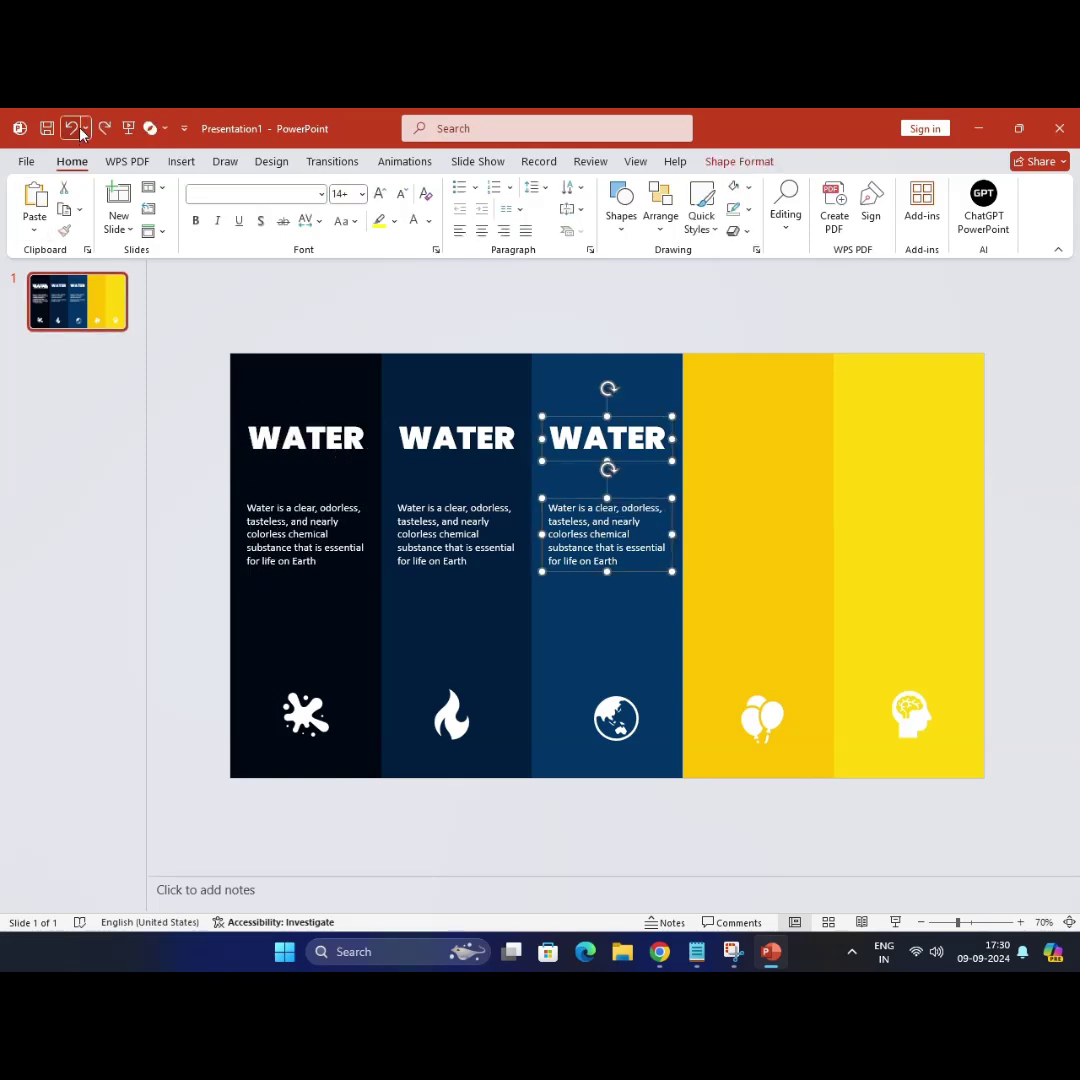
click(36, 198)
drag(598, 469, 735, 457)
key(ctrl+v)
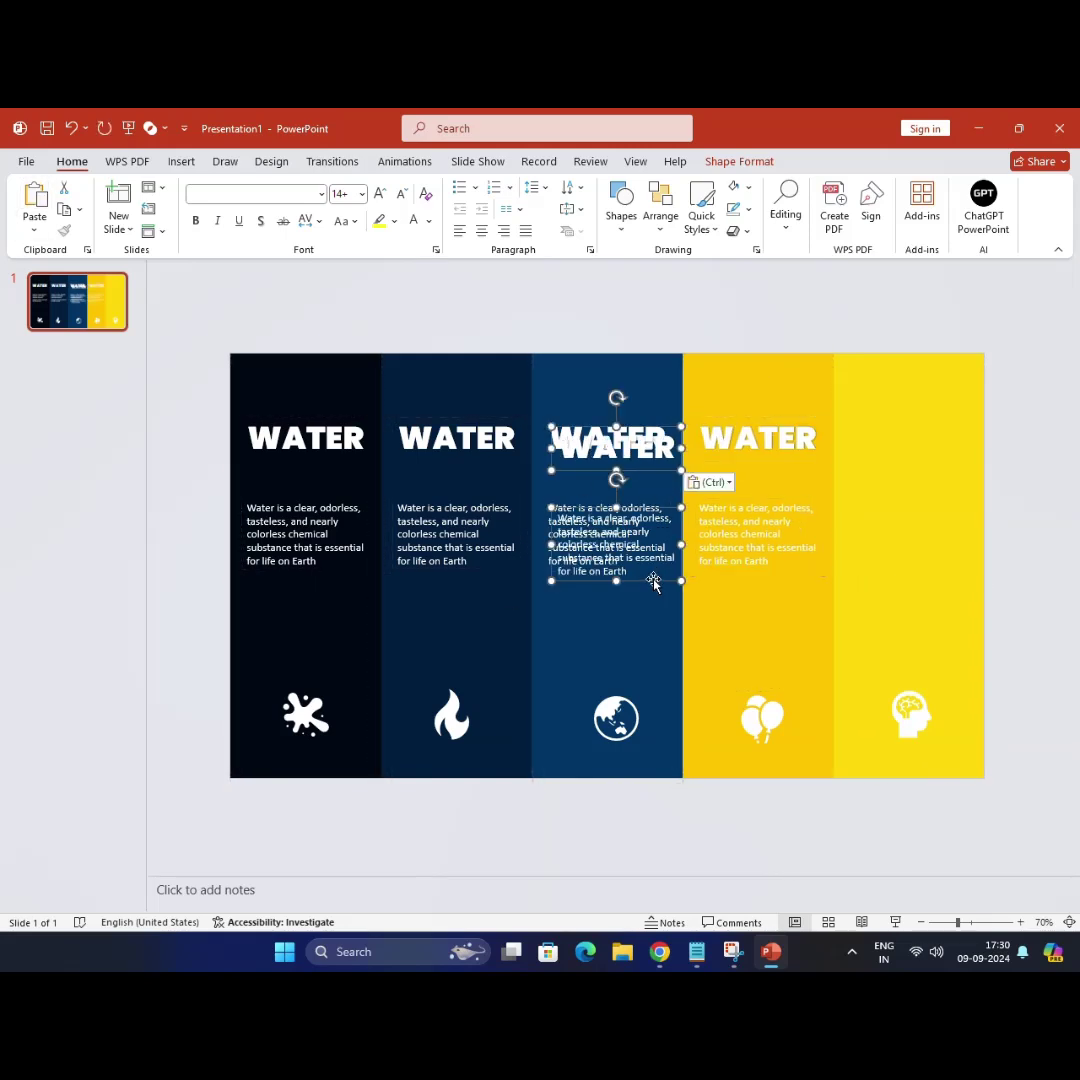
drag(653, 583, 945, 574)
click(849, 321)
Step: Replace the WATER titles in columns two to five with FIRE, EARTH, AIR and SPIRIT
click(446, 440)
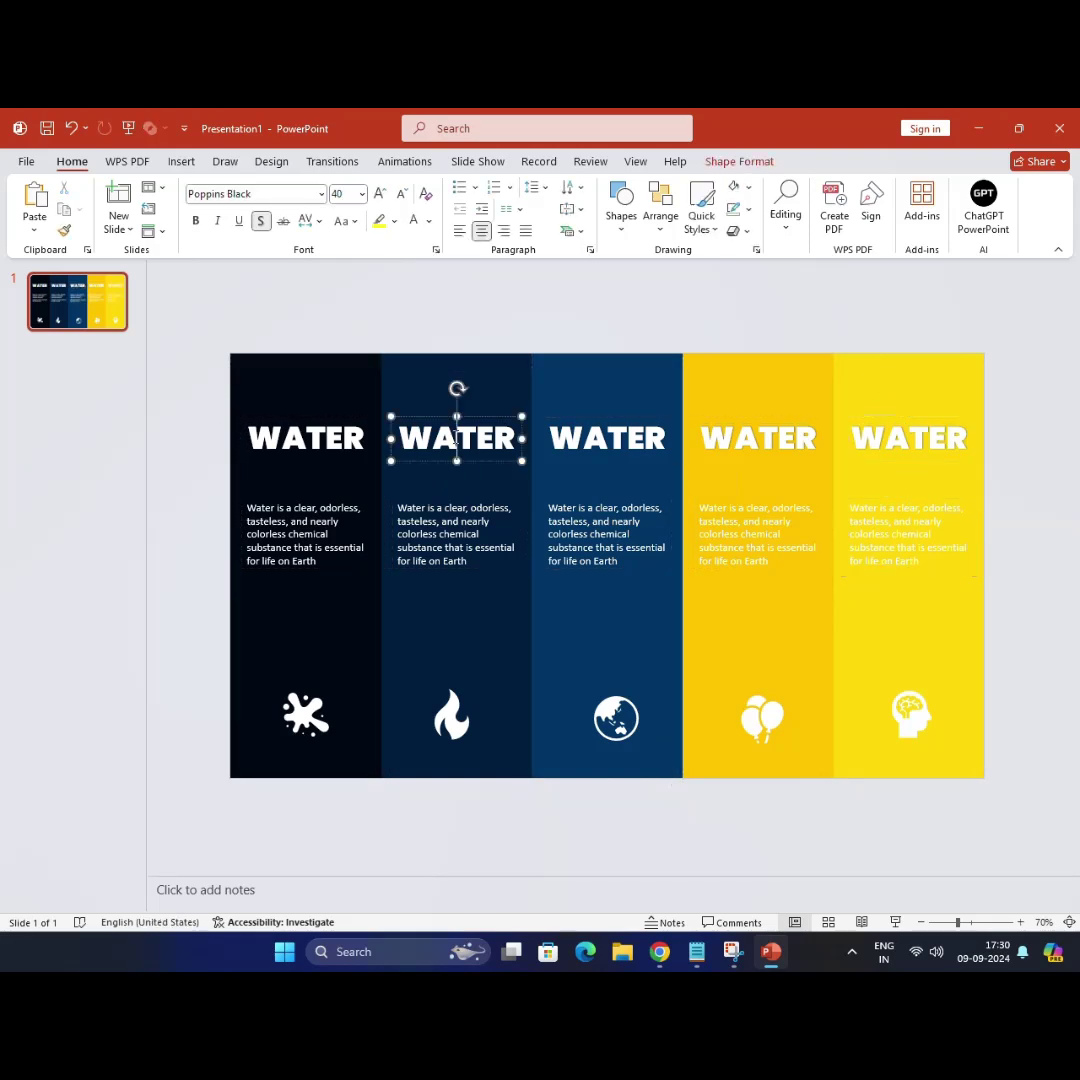
double_click(455, 440)
text(FIRE)
double_click(590, 440)
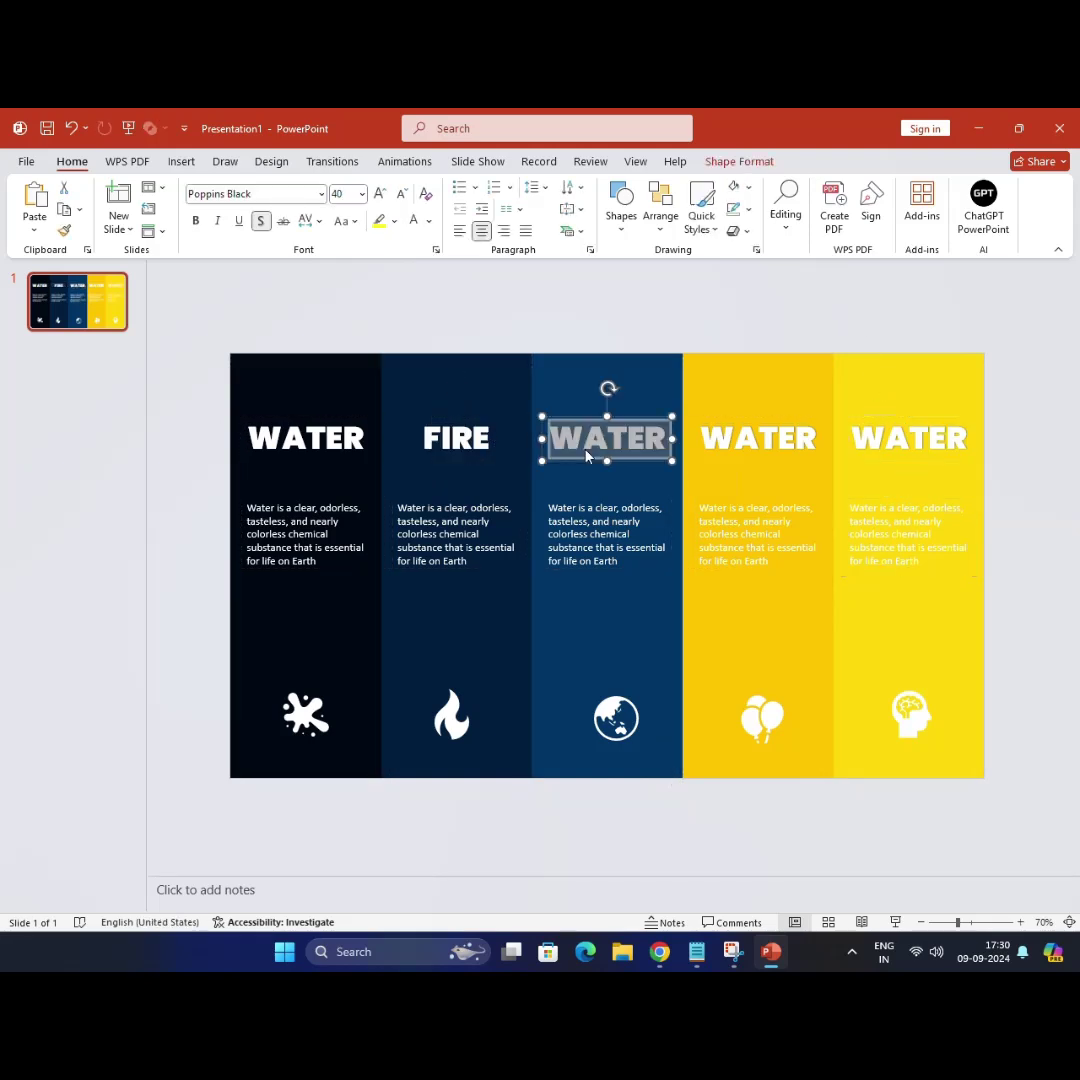
text(EARTH)
click(735, 440)
double_click(735, 440)
text(A)
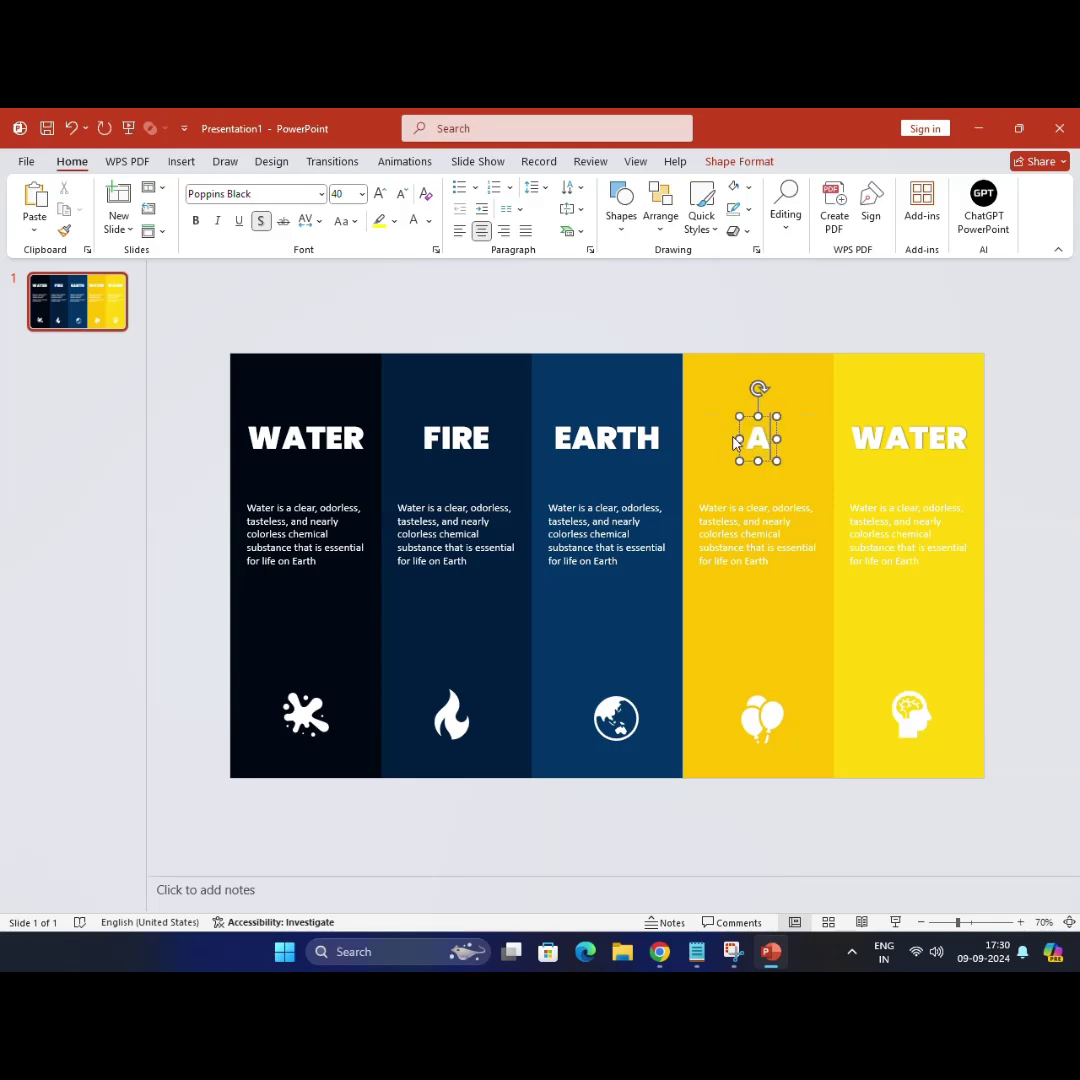
text(IR)
double_click(905, 440)
text(SP)
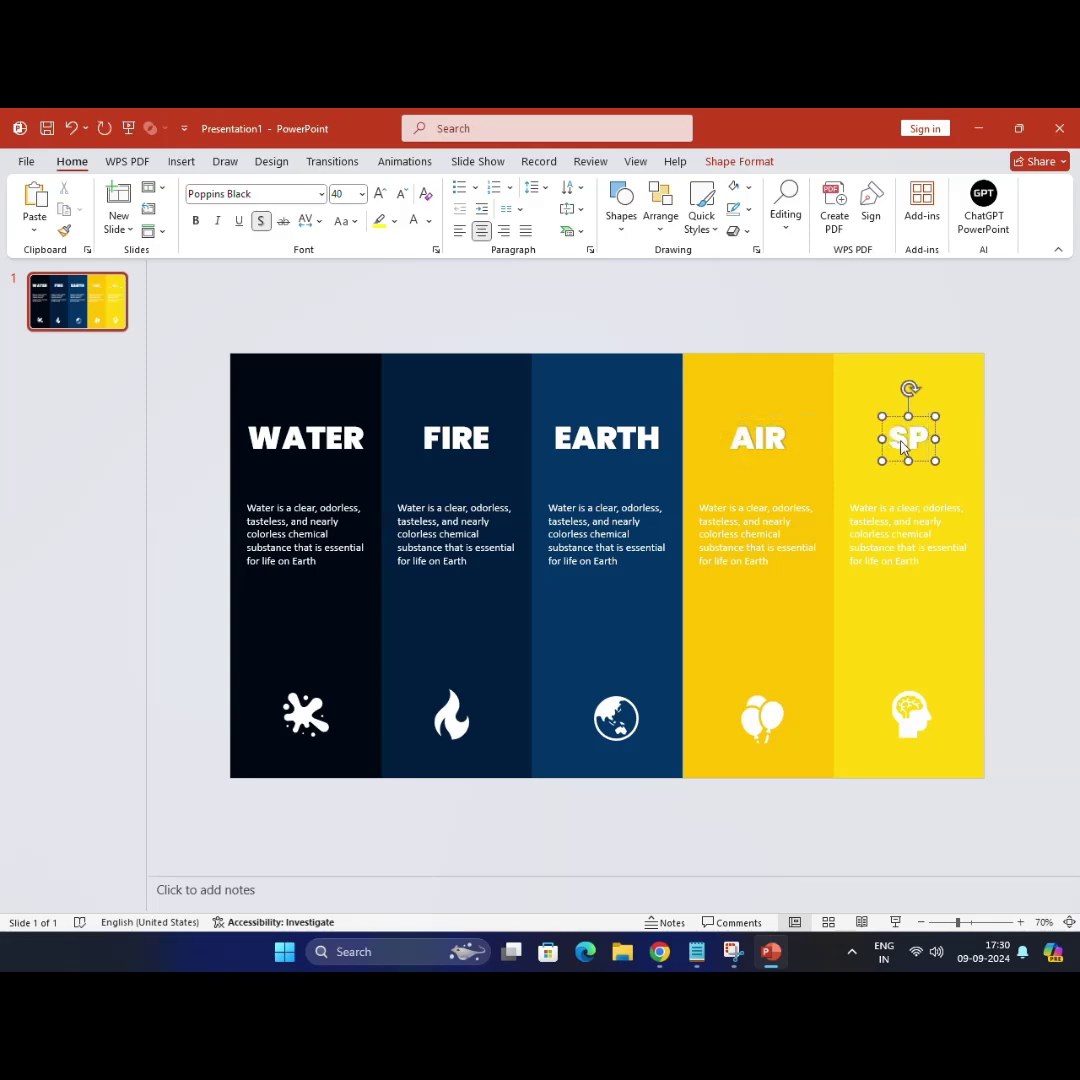
text(IRIT)
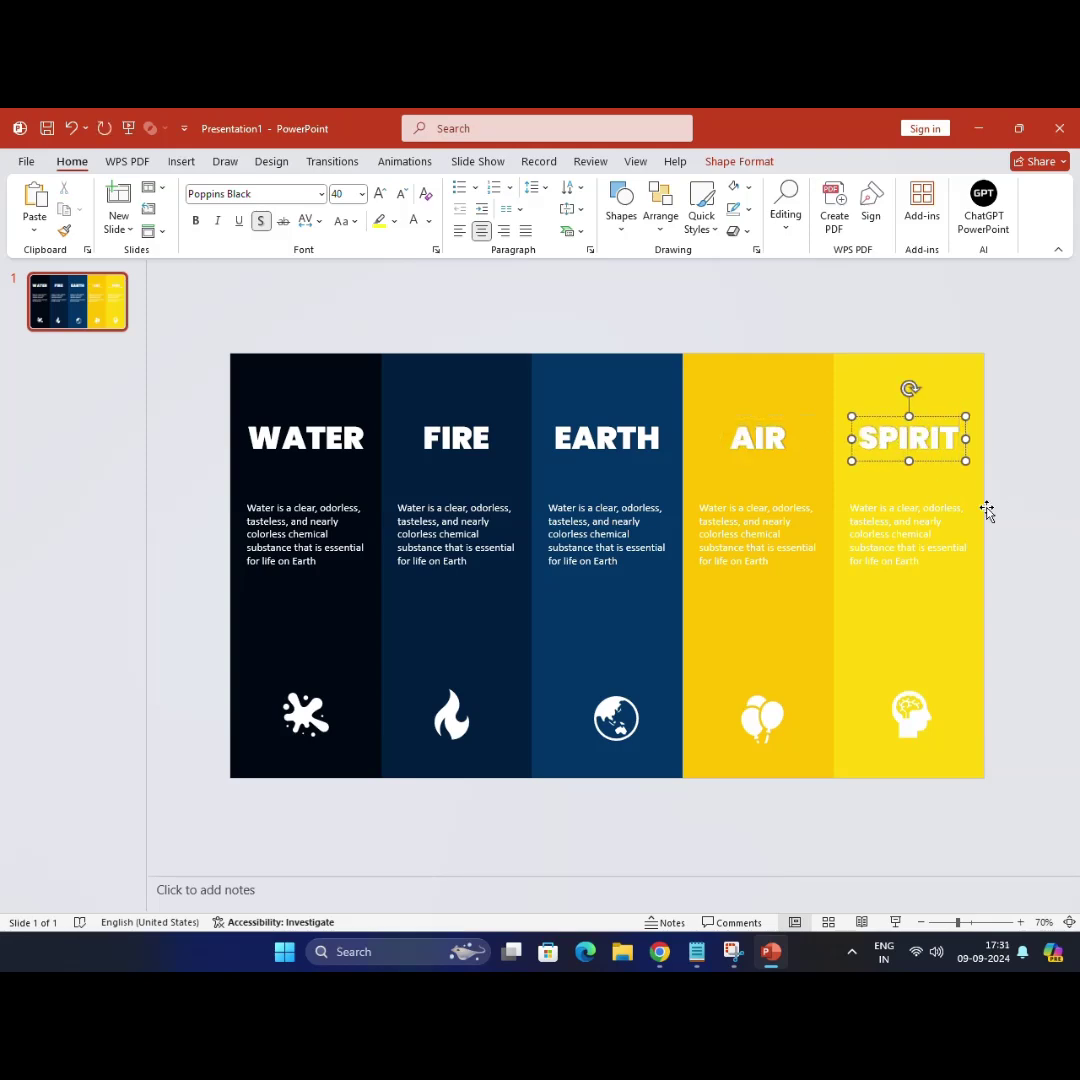
click(1030, 568)
Step: Replace the FIRE column's body text with the Fire paragraph from Notepad
click(700, 955)
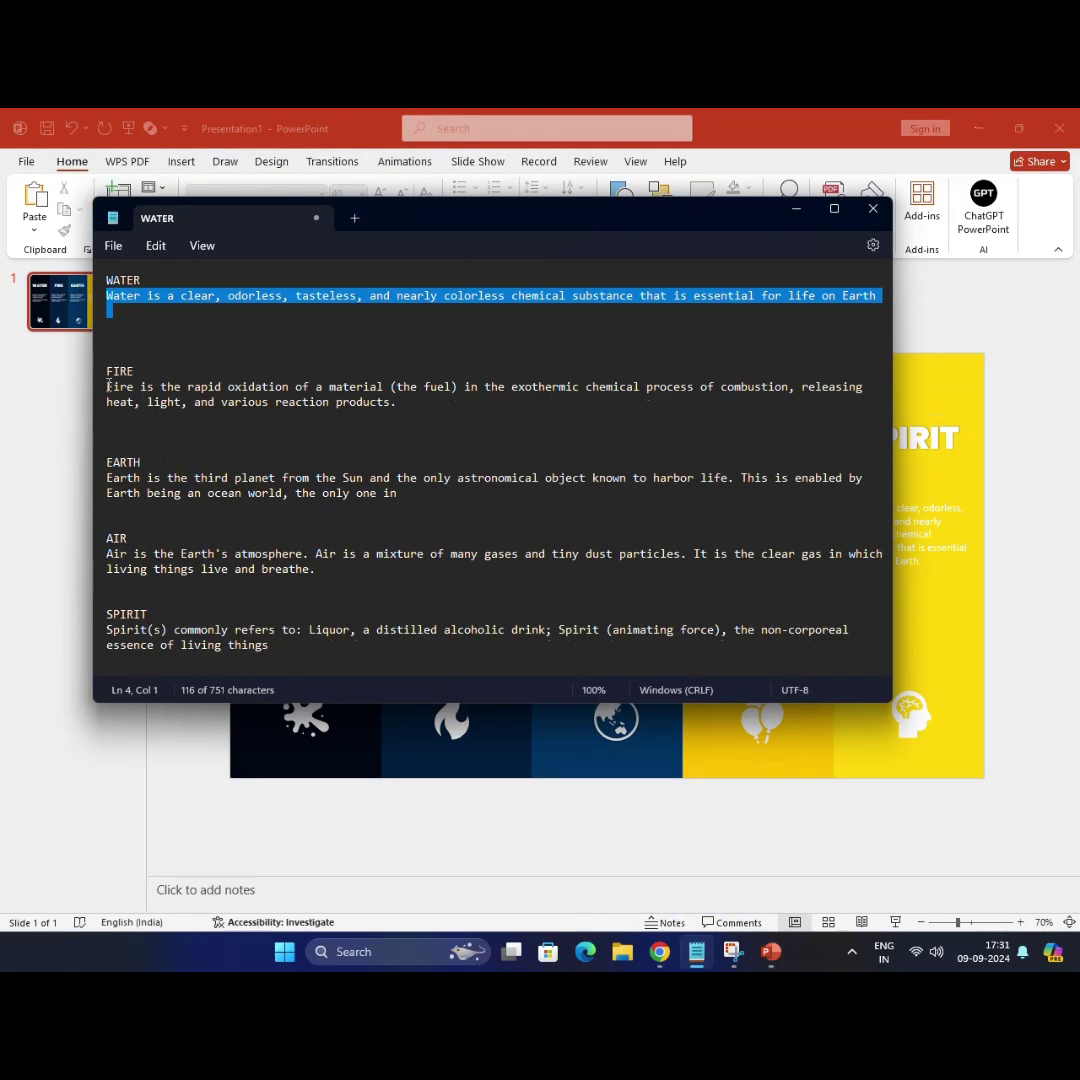
drag(107, 386, 403, 409)
key(ctrl+c)
click(516, 796)
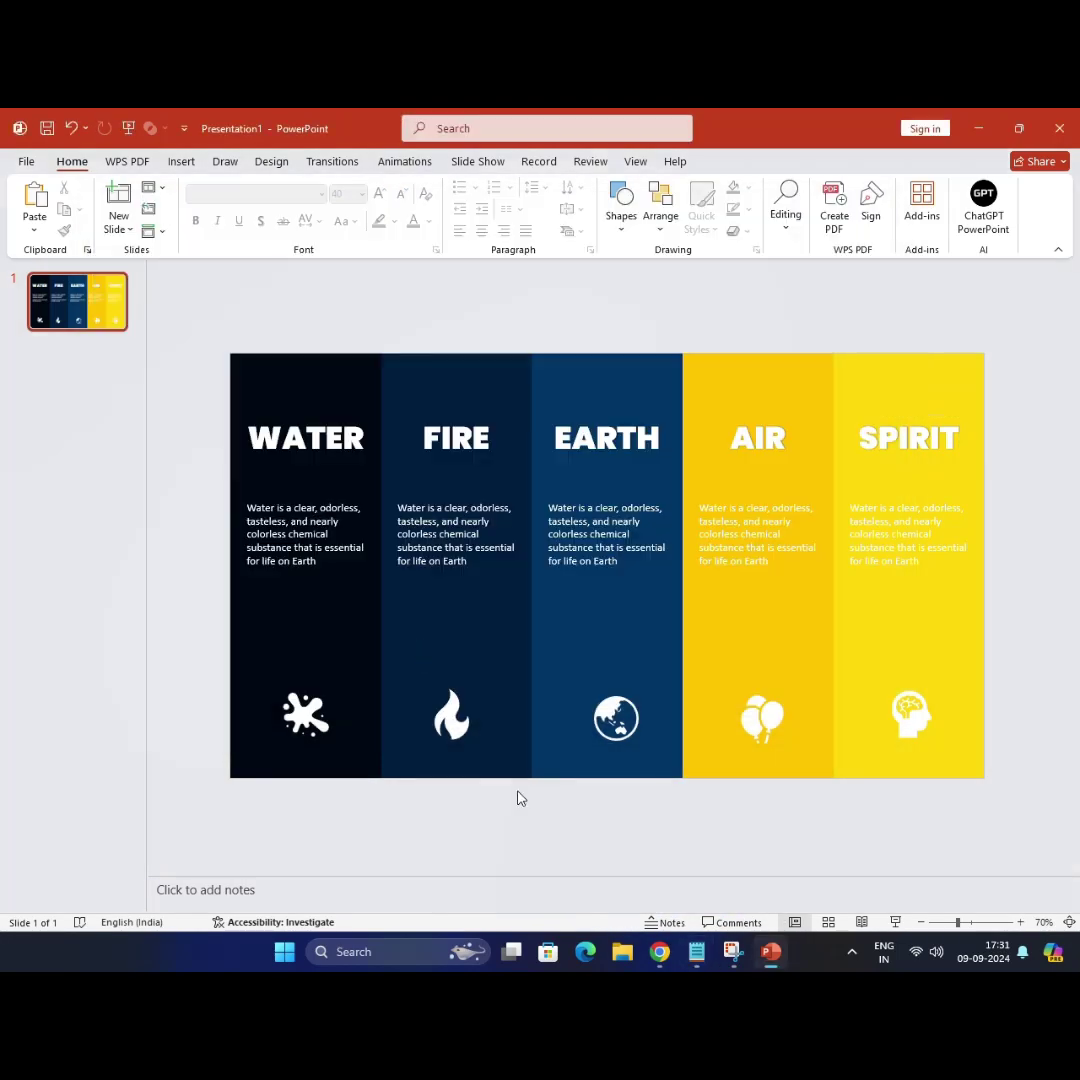
triple_click(455, 535)
key(ctrl+v)
Step: Replace the EARTH column's body text with the Earth paragraph from Notepad
click(613, 536)
triple_click(613, 536)
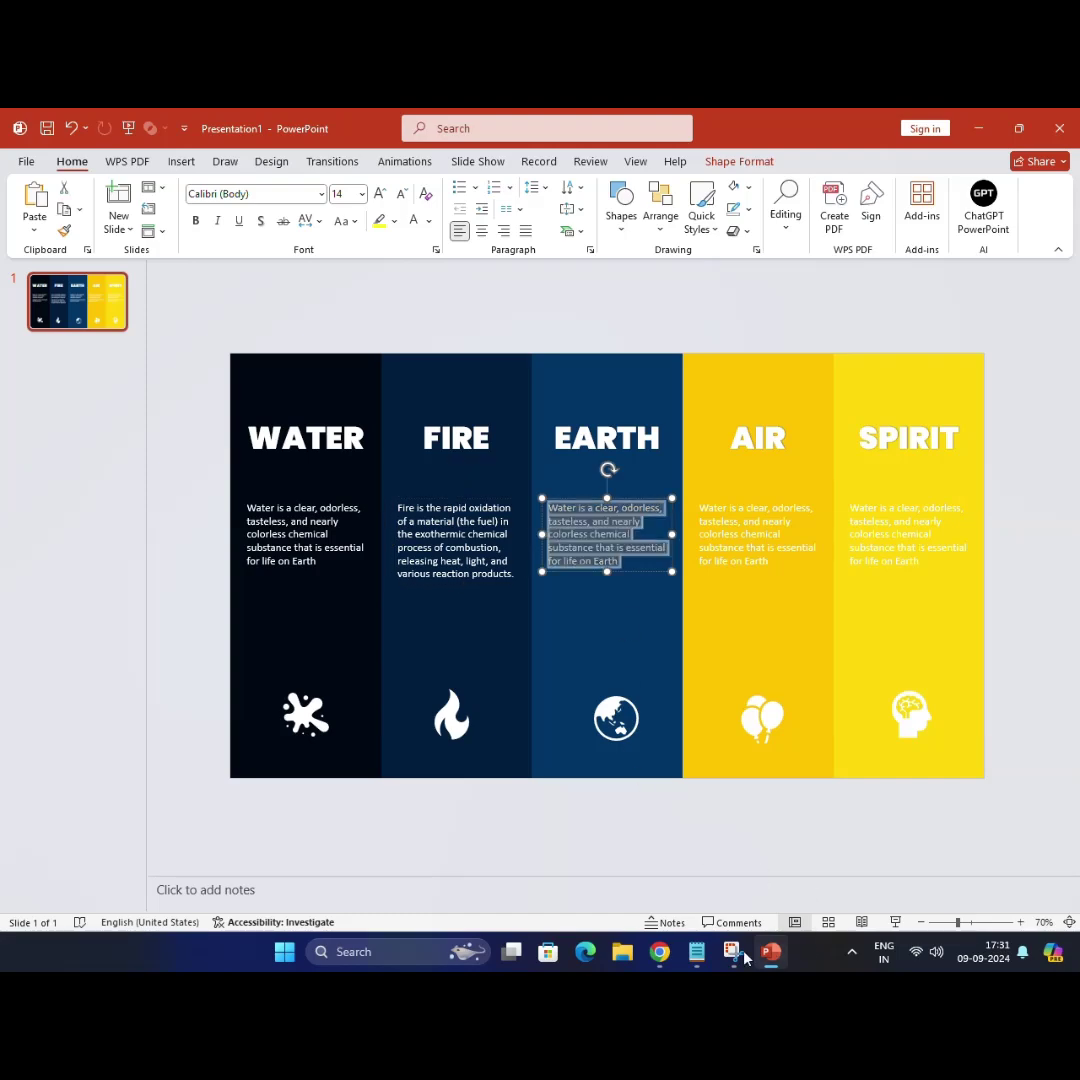
click(697, 955)
triple_click(150, 500)
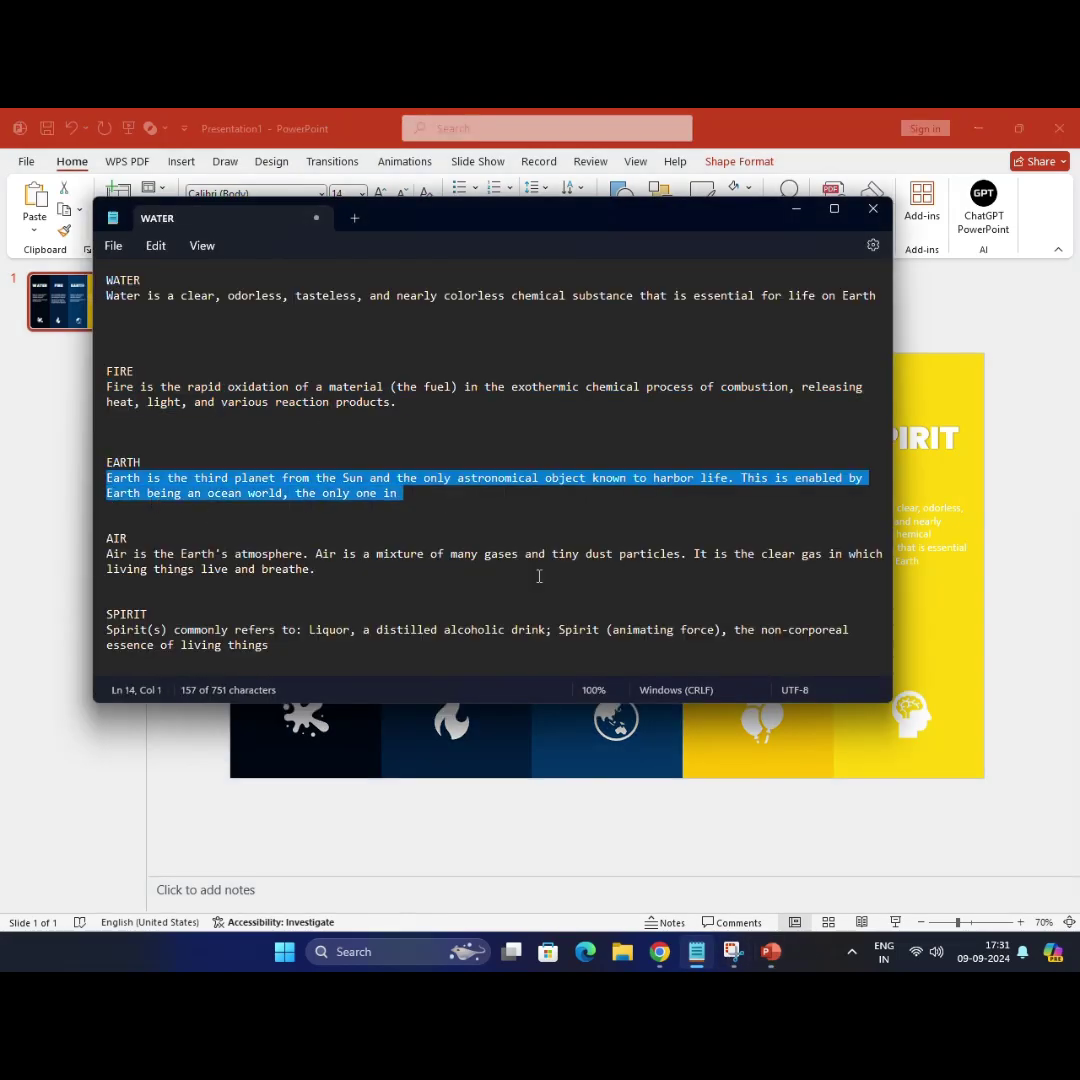
key(ctrl+c)
key(alt+Tab)
key(ctrl+v)
Step: Replace the AIR column's body text with the Air paragraph from Notepad
key(alt+Tab)
drag(107, 556, 310, 572)
right_click(313, 571)
click(386, 232)
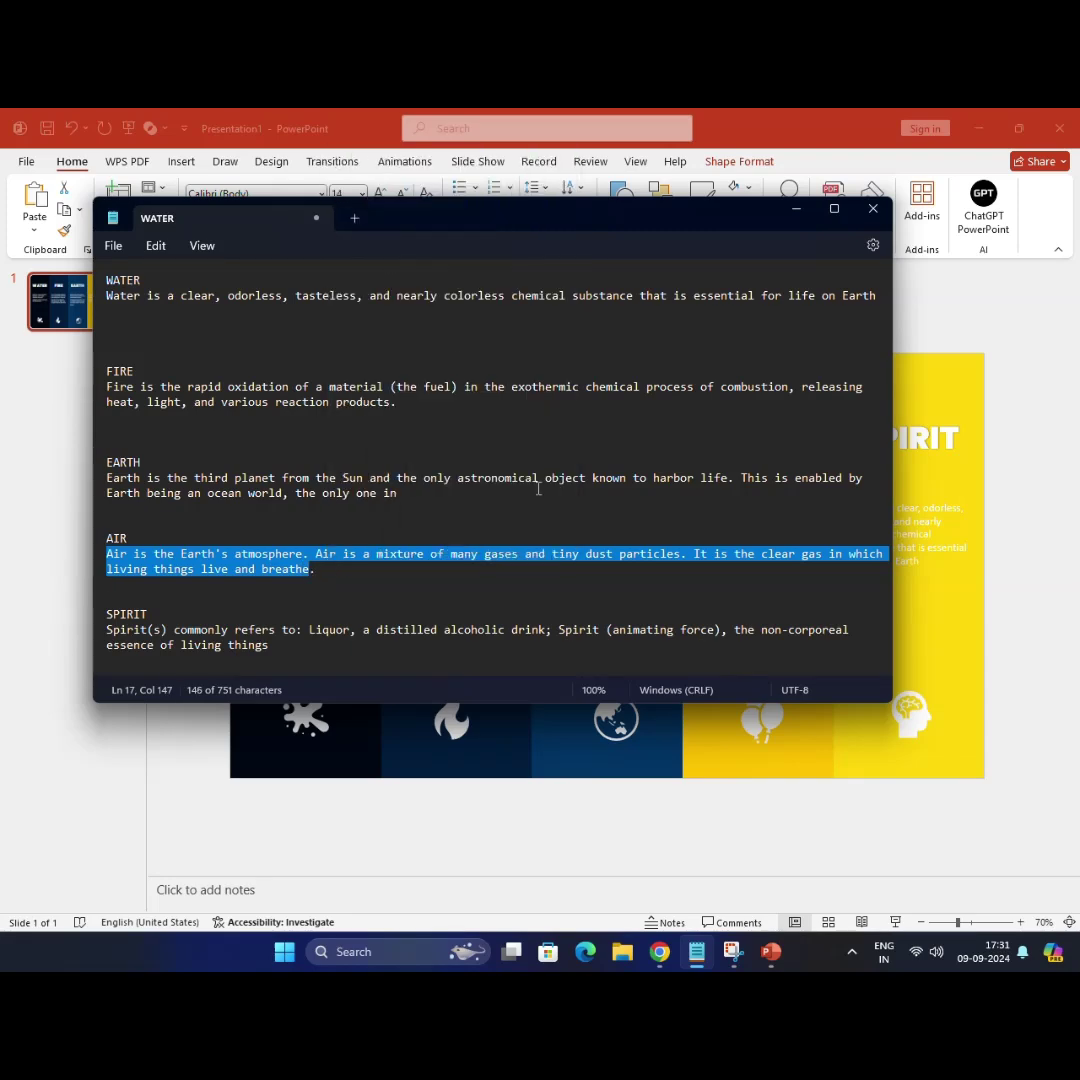
key(alt+Tab)
key(ctrl+v)
Step: Replace the SPIRIT column's body text with the Spirit paragraph from Notepad
click(908, 535)
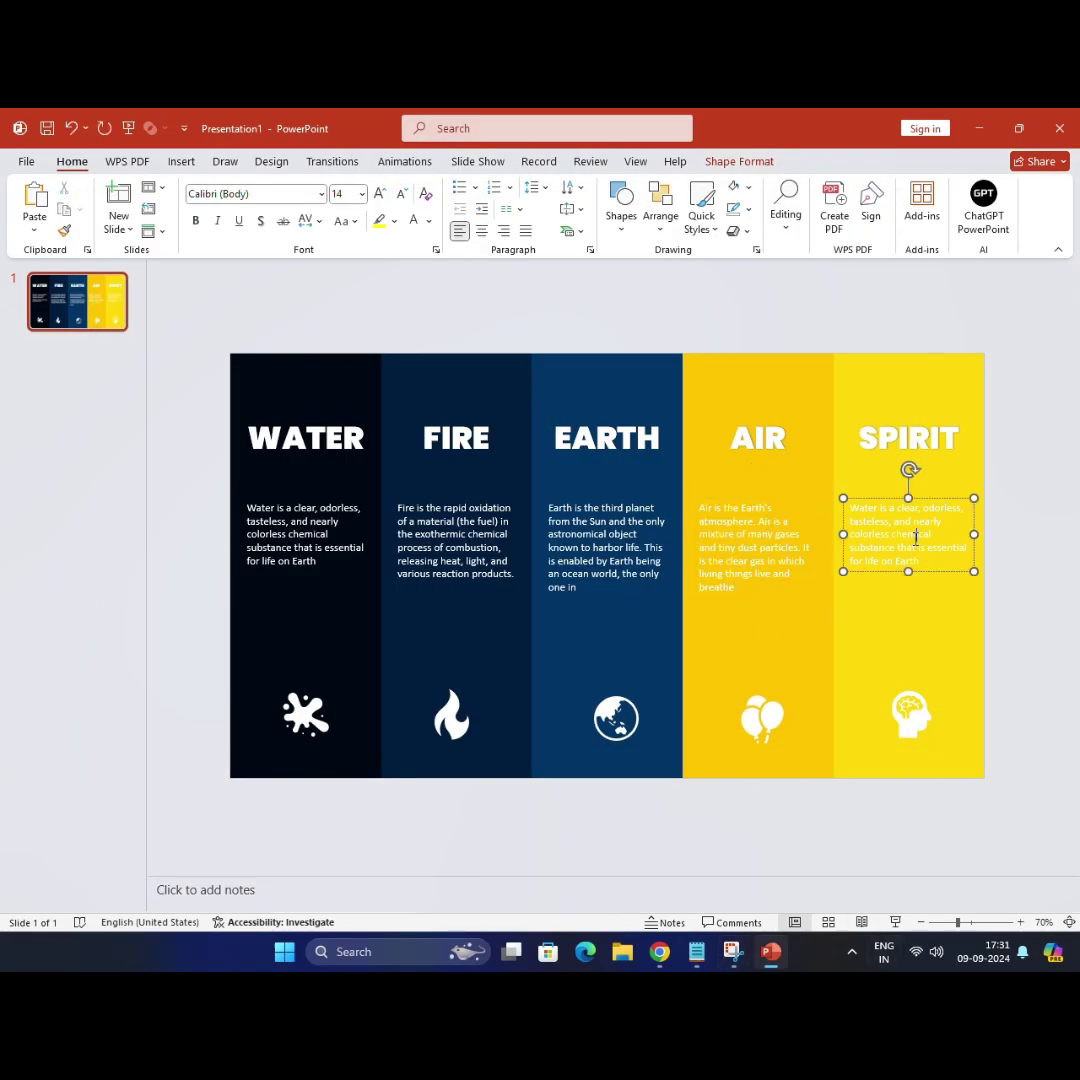
key(ctrl+a)
key(alt+Tab)
drag(268, 645, 117, 632)
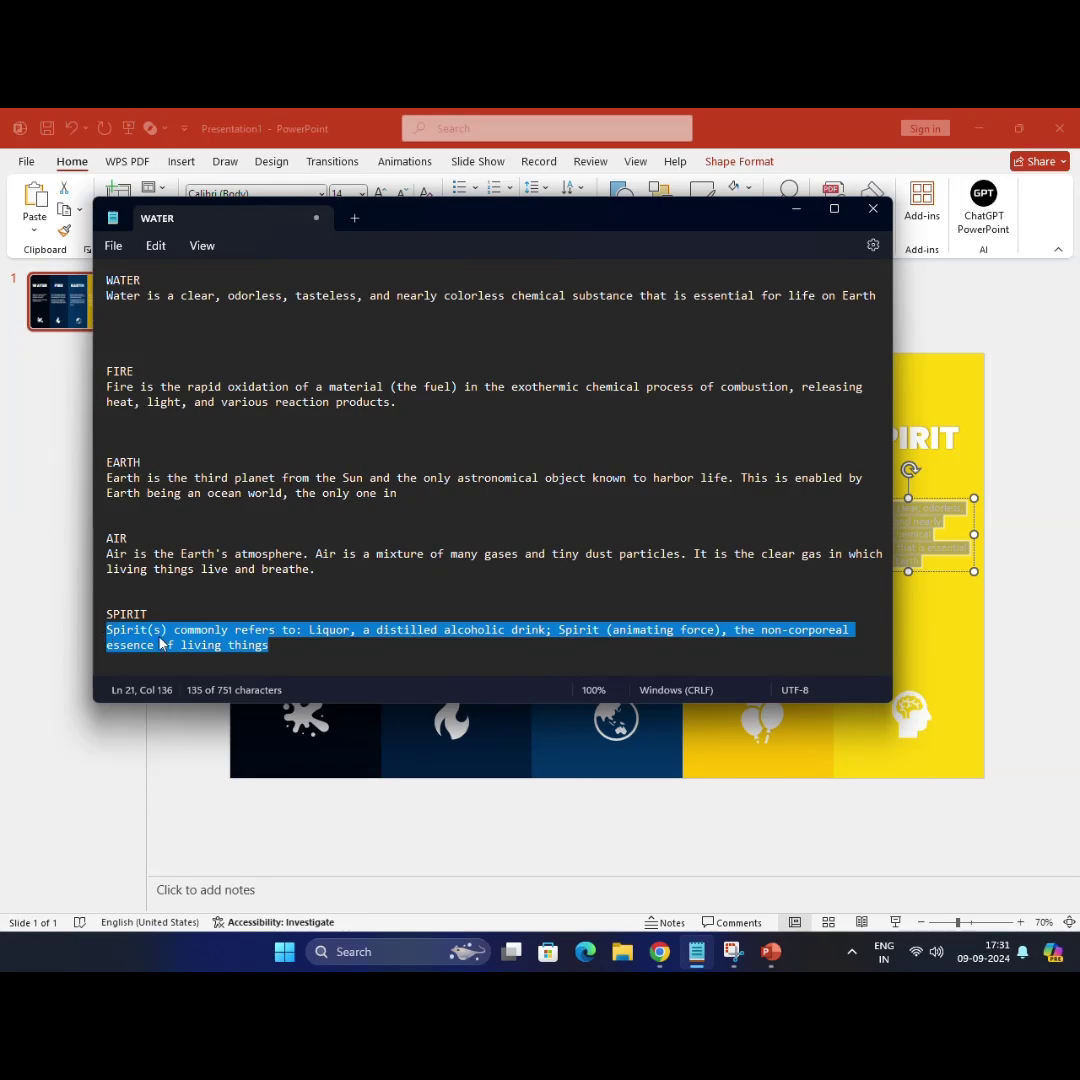
key(ctrl+c)
key(alt+Tab)
key(ctrl+v)
click(1040, 637)
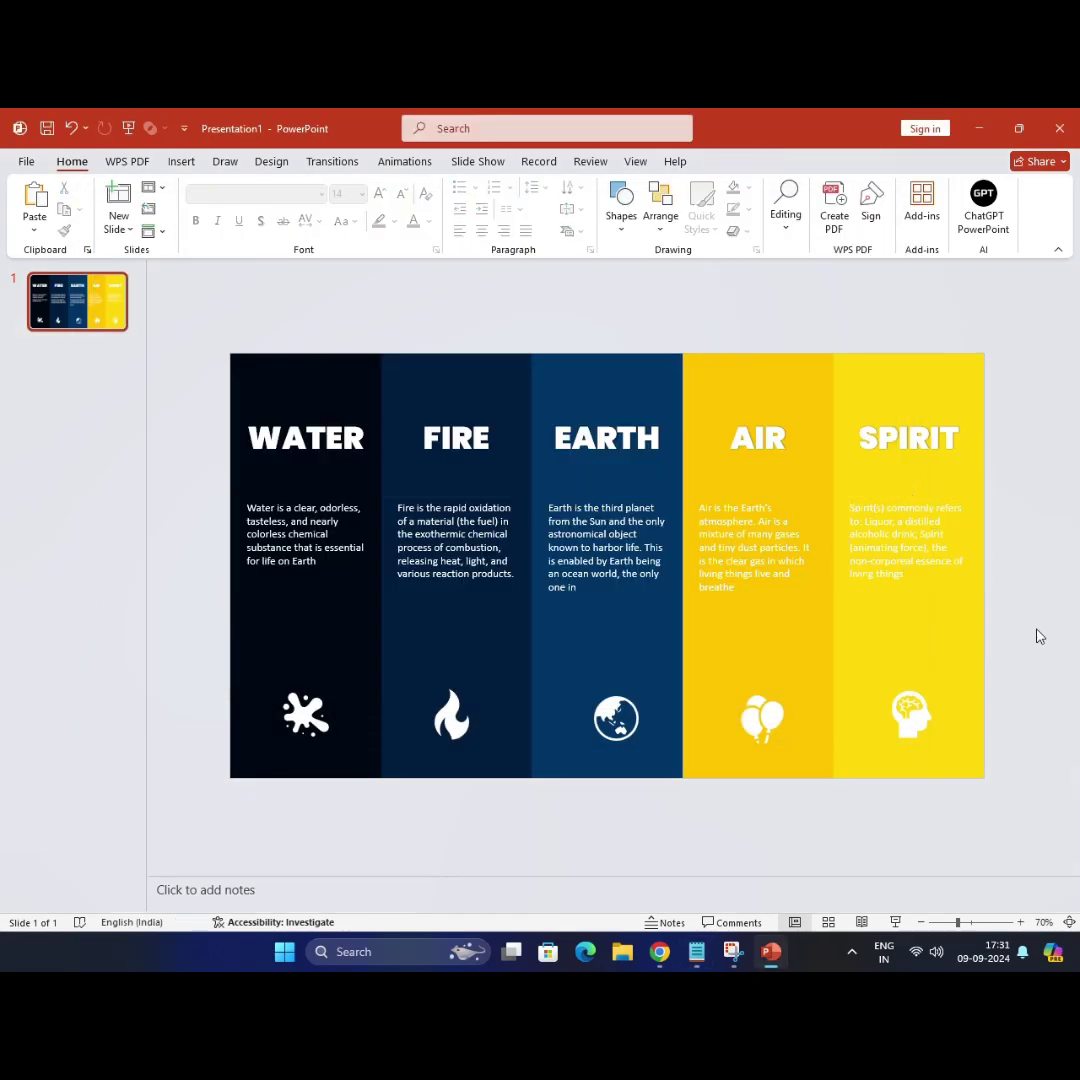
Step: Draw a small triangle at the border between the WATER and FIRE panels
click(181, 161)
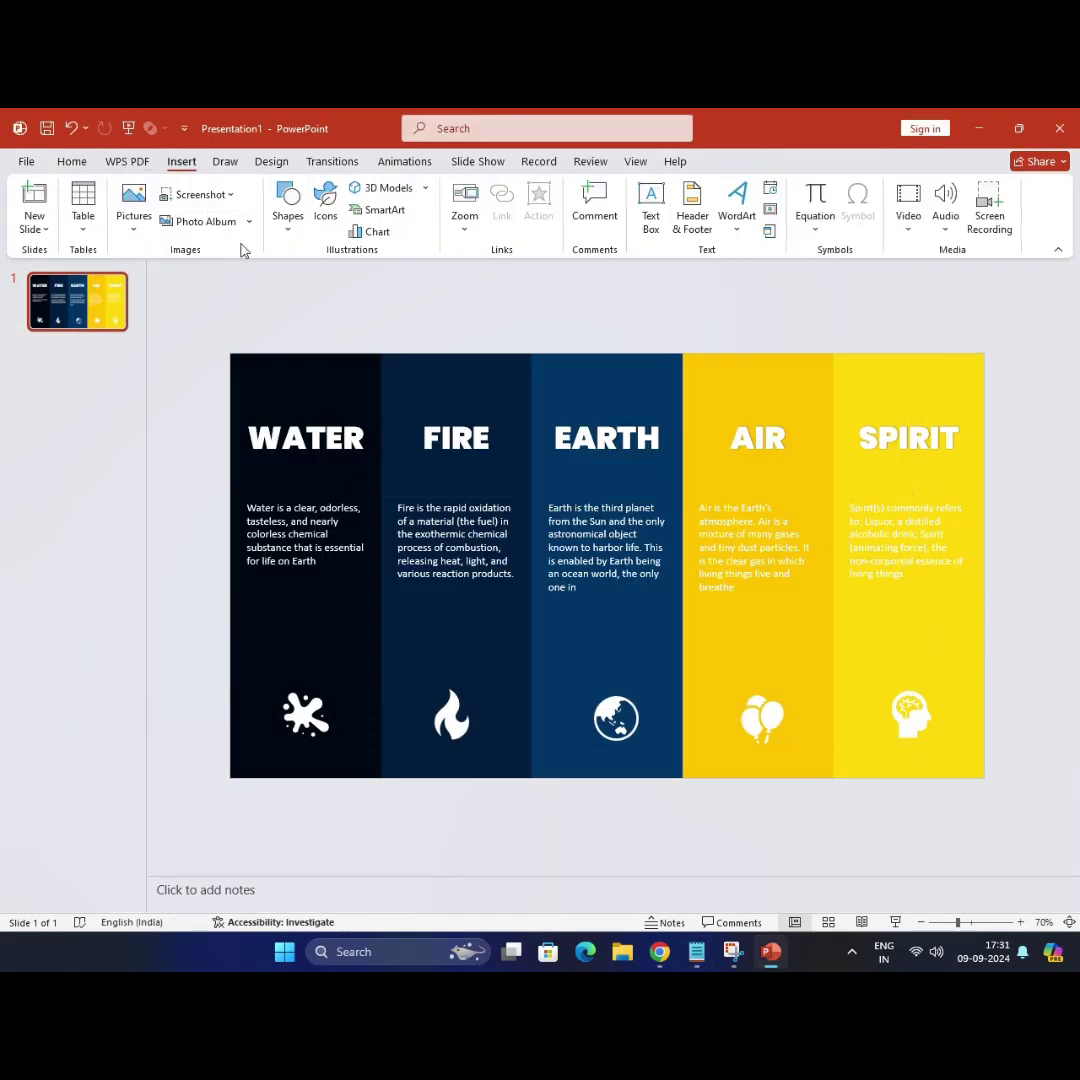
click(288, 210)
click(388, 287)
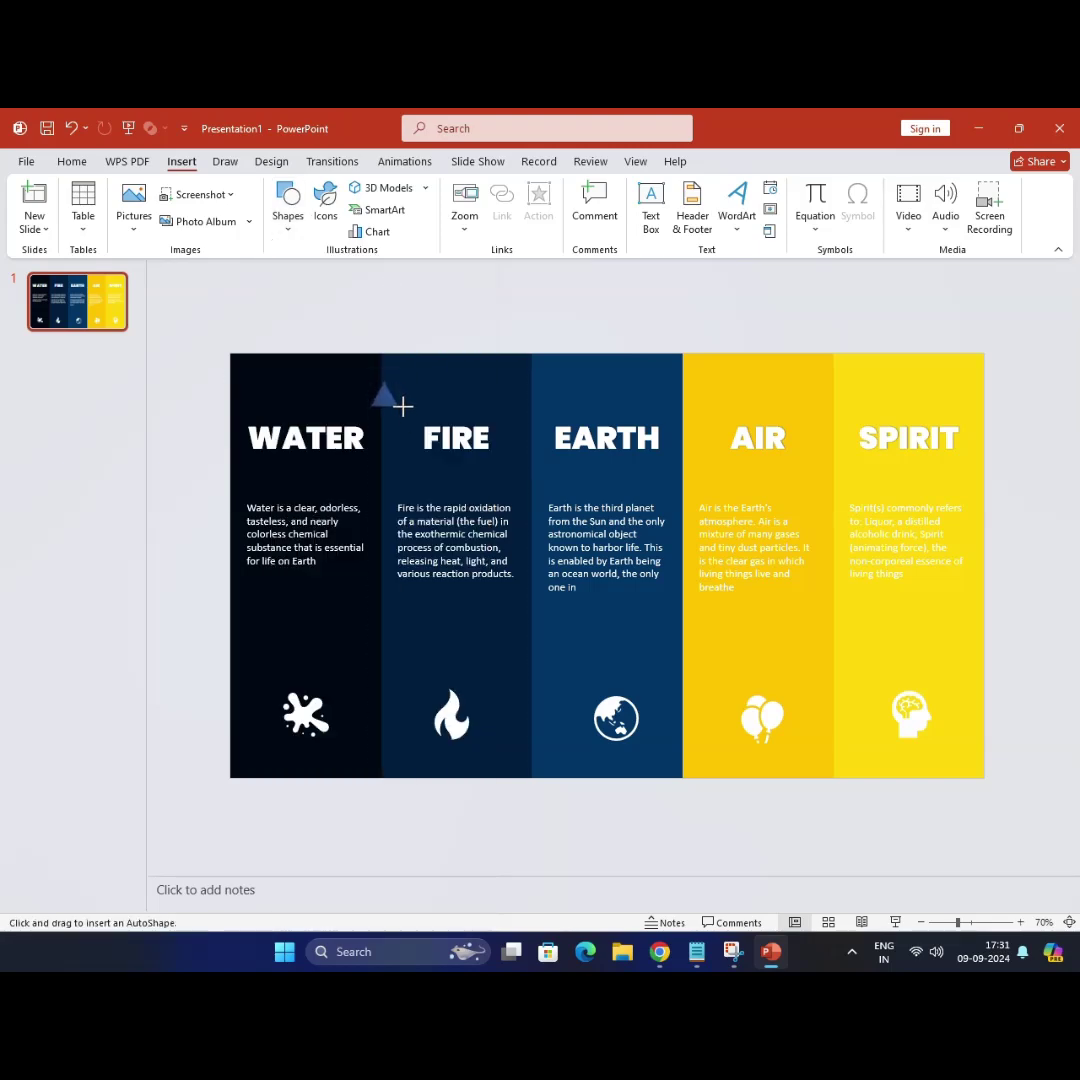
drag(406, 406, 441, 398)
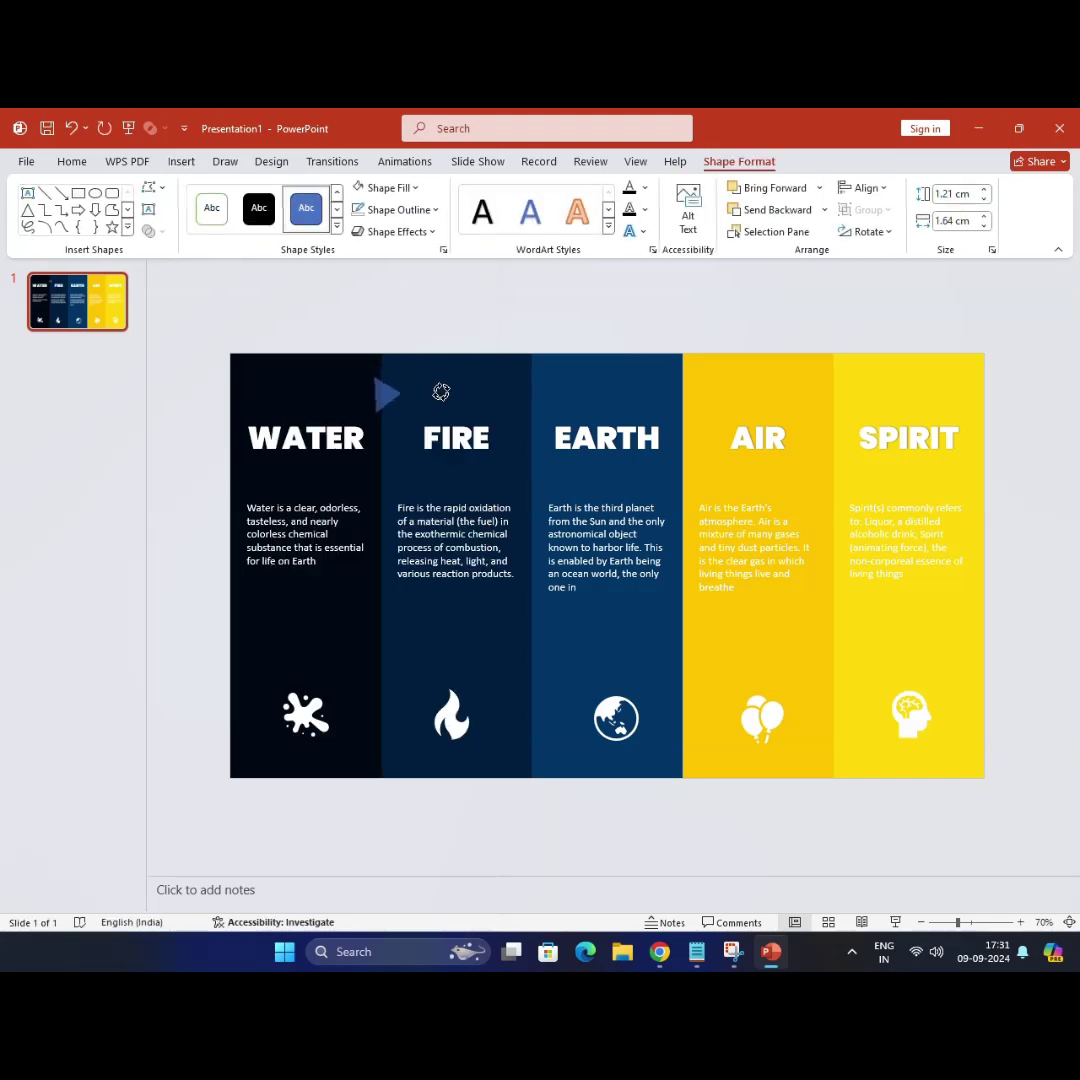
key(Escape)
click(386, 390)
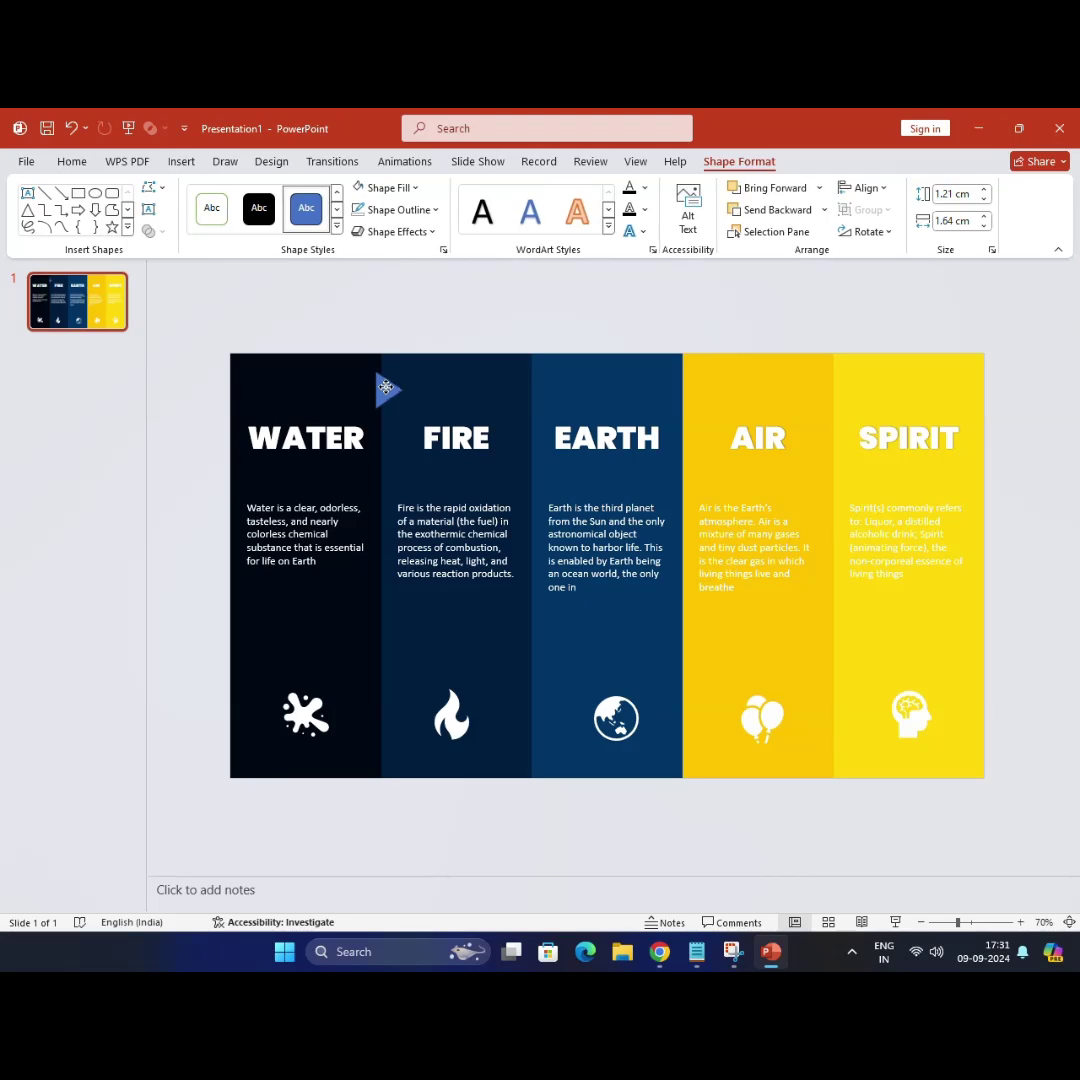
Step: Duplicate the triangle onto the FIRE–EARTH border
ctrl+scroll(387, 392, up, 3)
ctrl+scroll(446, 338, up, 1)
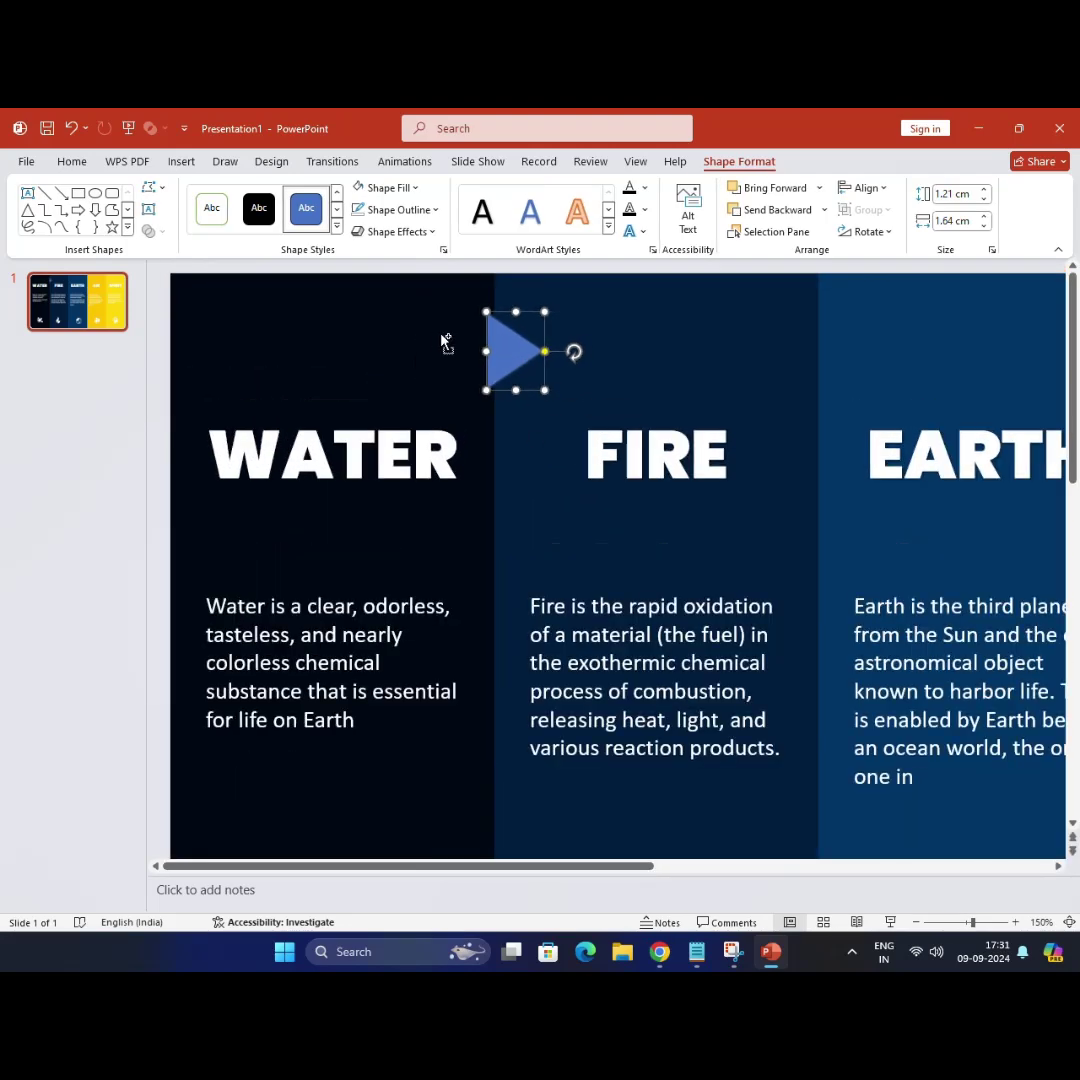
ctrl+scroll(446, 345, up, 5)
ctrl+scroll(560, 475, down, 4)
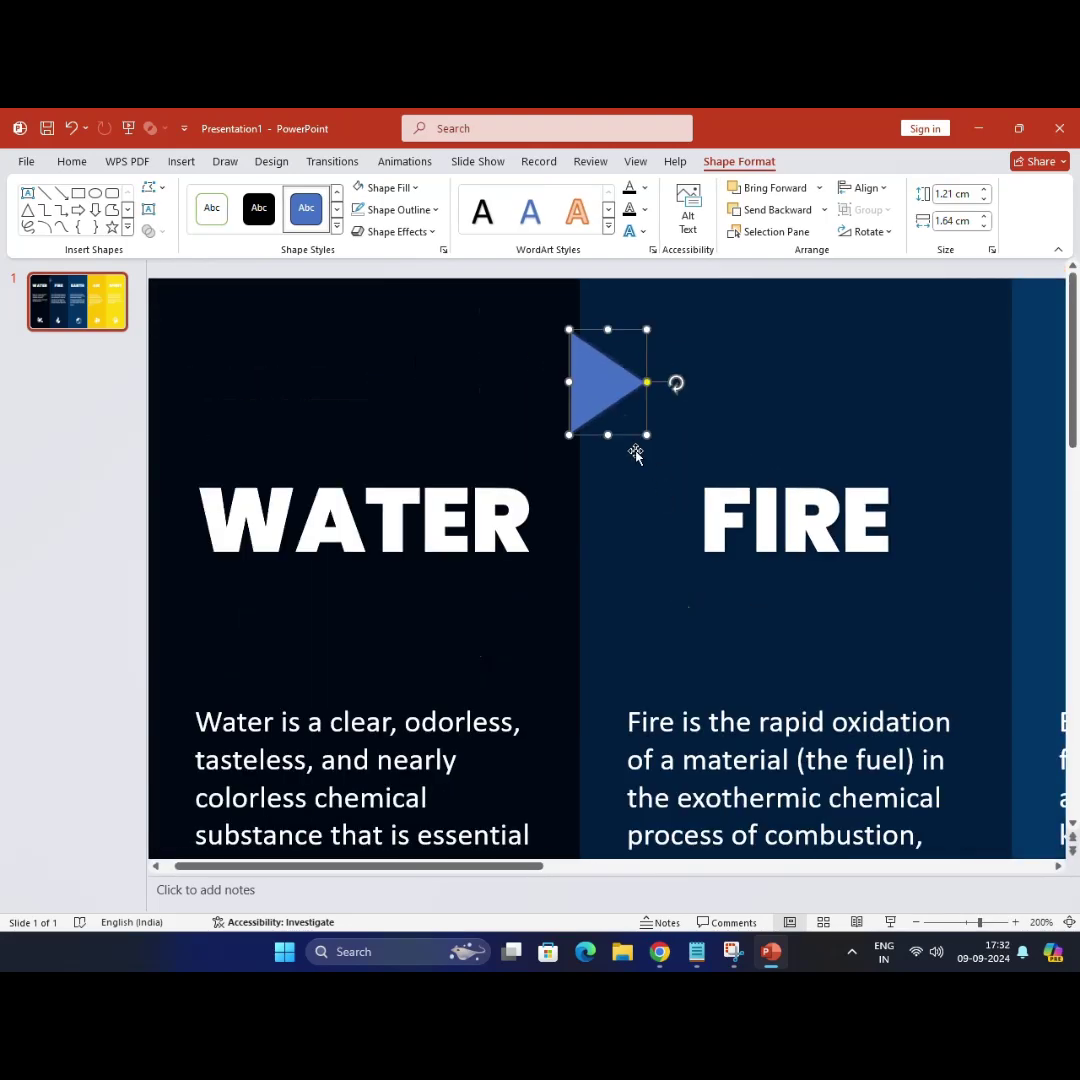
ctrl+scroll(639, 451, down, 2)
ctrl+scroll(535, 506, down, 1)
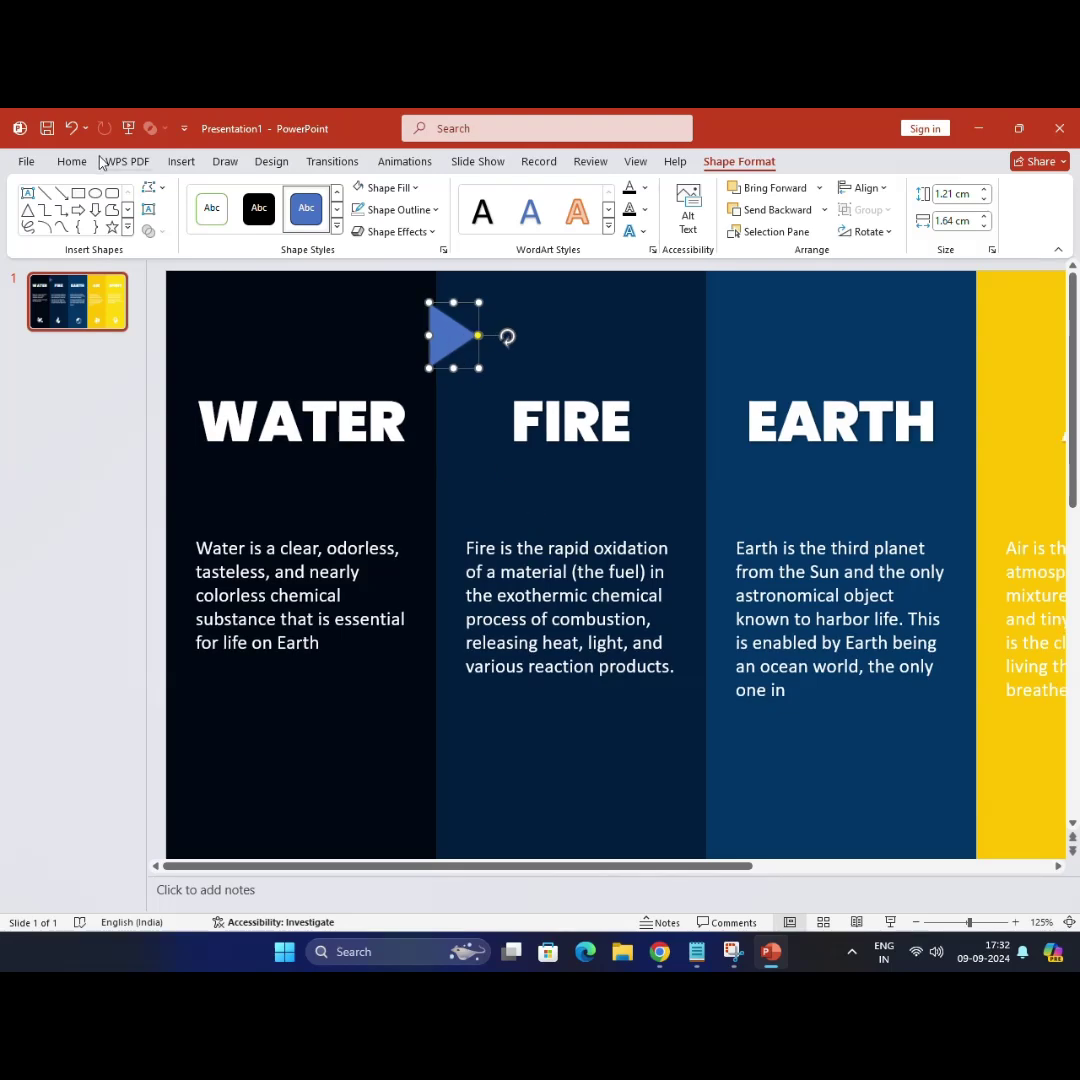
right_click(457, 342)
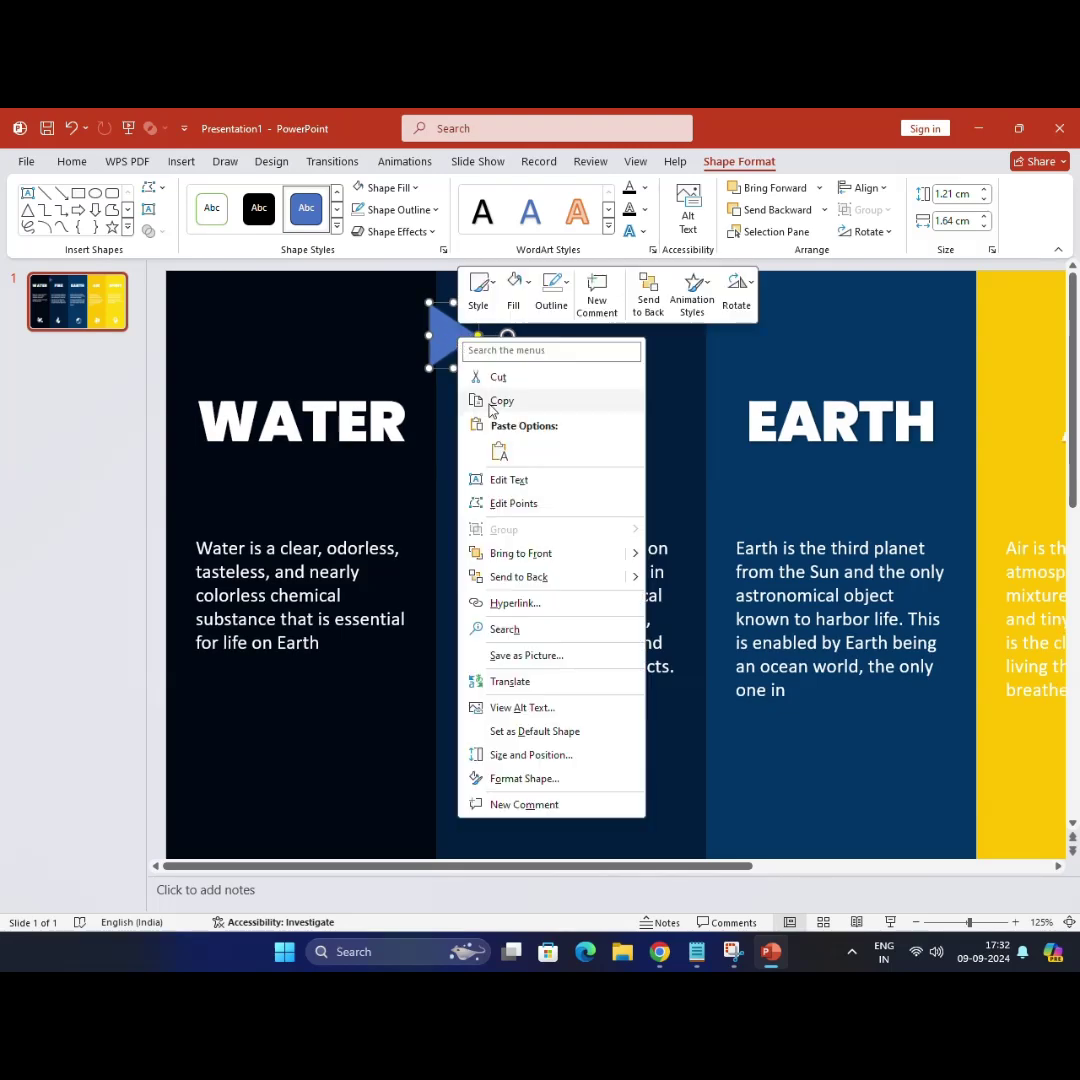
click(440, 336)
mouse_move(448, 334)
mouse_down()
mouse_move(467, 362)
mouse_move(707, 340)
mouse_up()
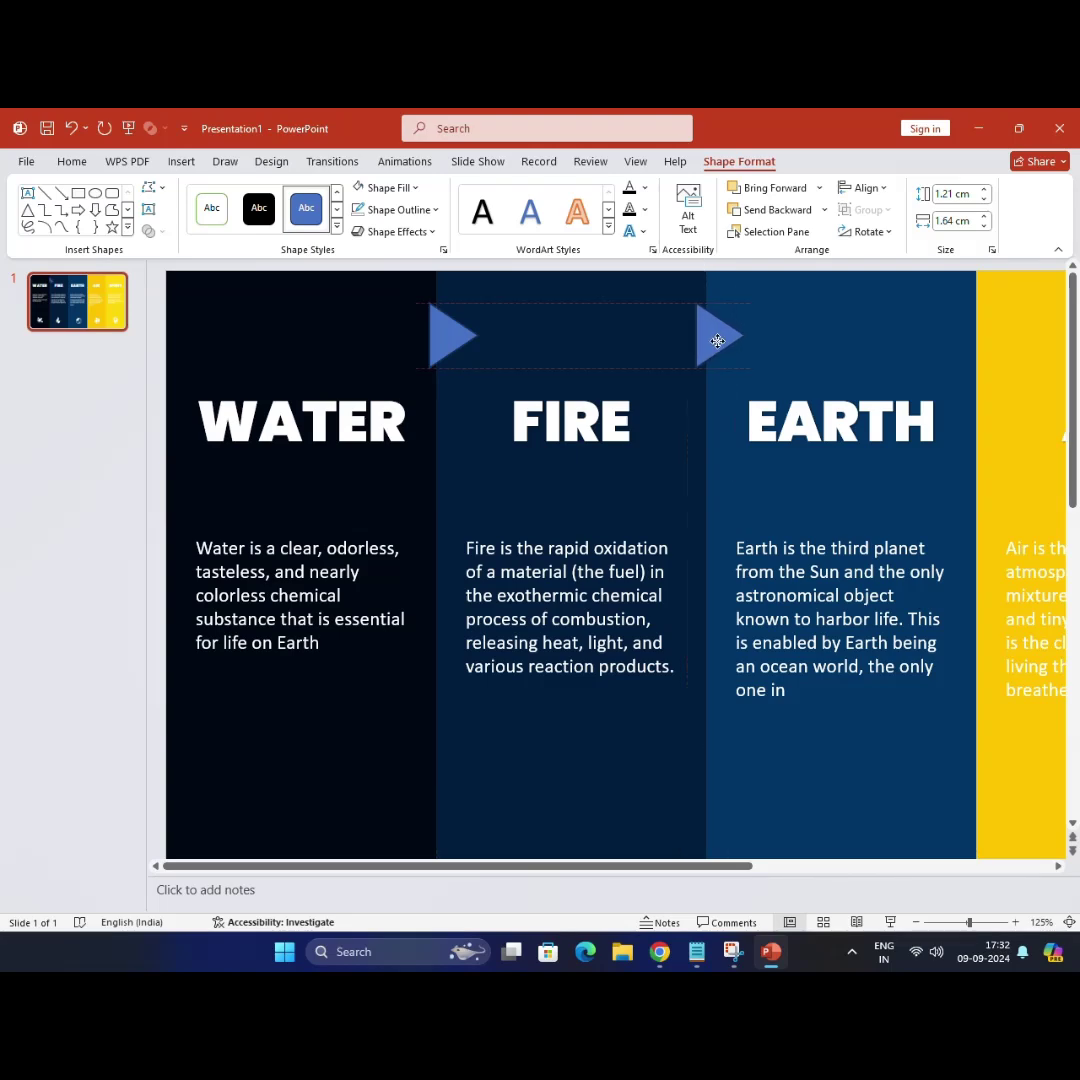
drag(713, 341, 714, 340)
Step: Add two more triangle copies with Ctrl+D, moving the last to the slide's right edge
scroll(714, 340, down, 3)
key(ctrl+d)
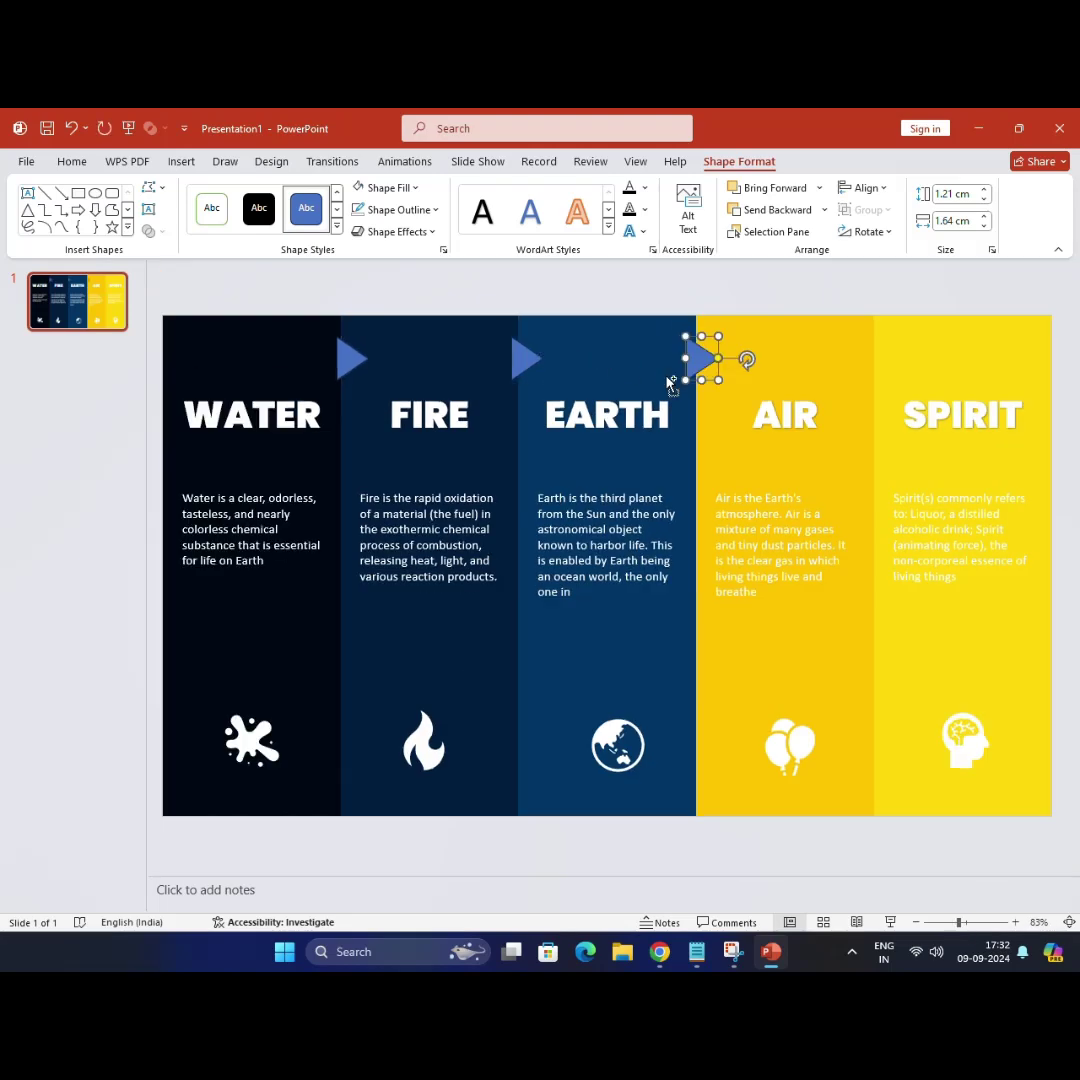
key(ctrl+d)
key(ctrl+d)
drag(1000, 352, 1043, 351)
Step: Distribute the selected triangles horizontally across the panels
shift+click(862, 352)
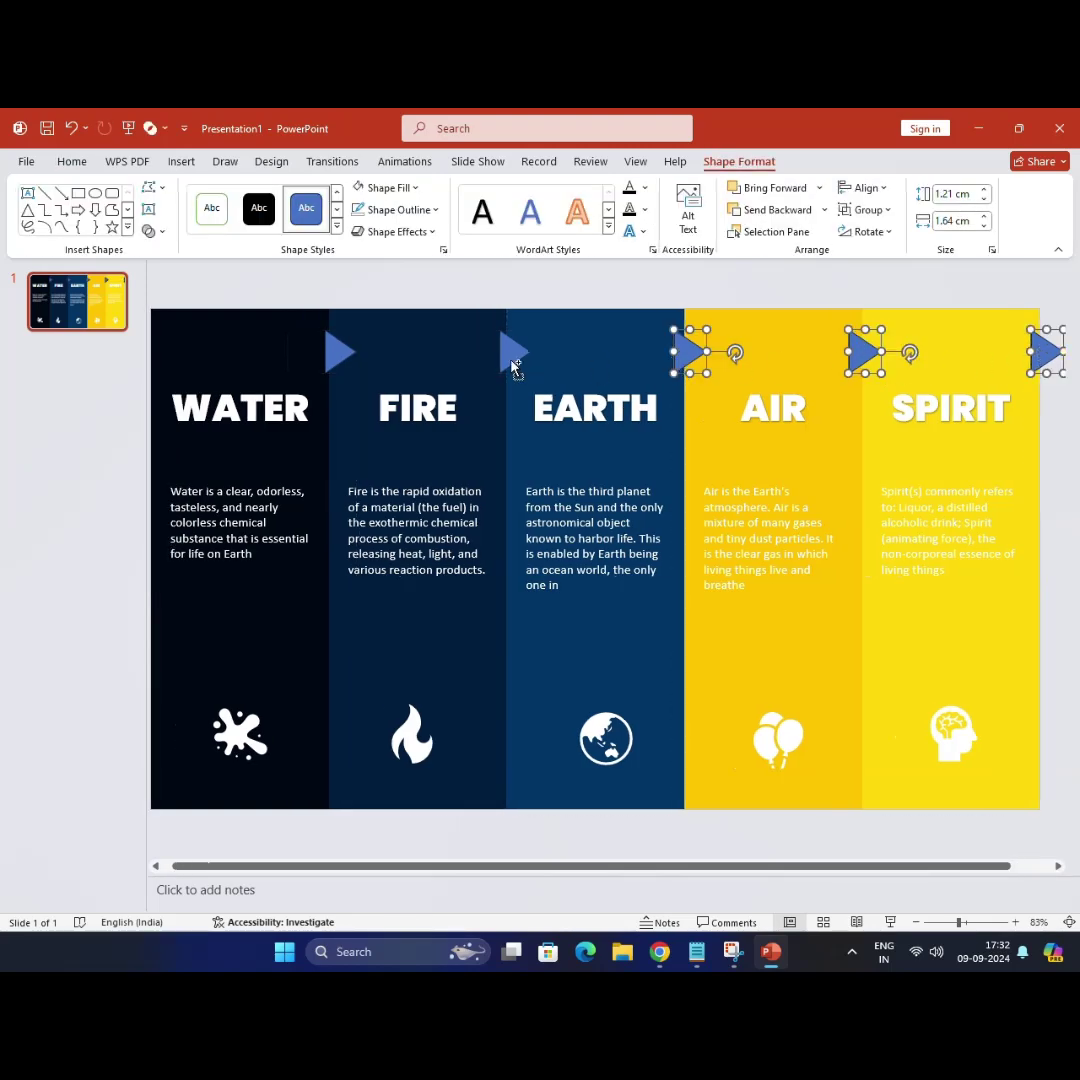
click(866, 187)
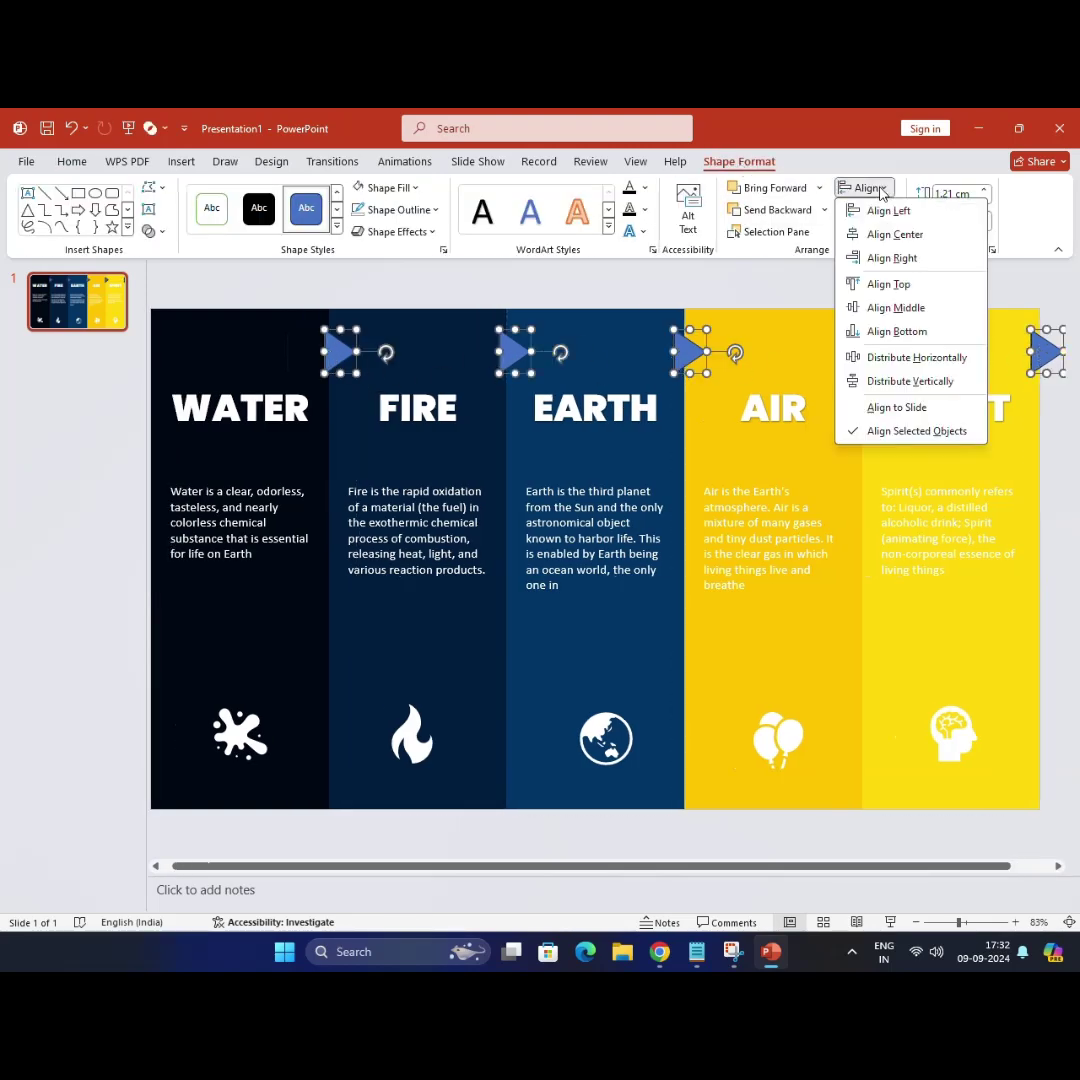
click(880, 357)
click(884, 293)
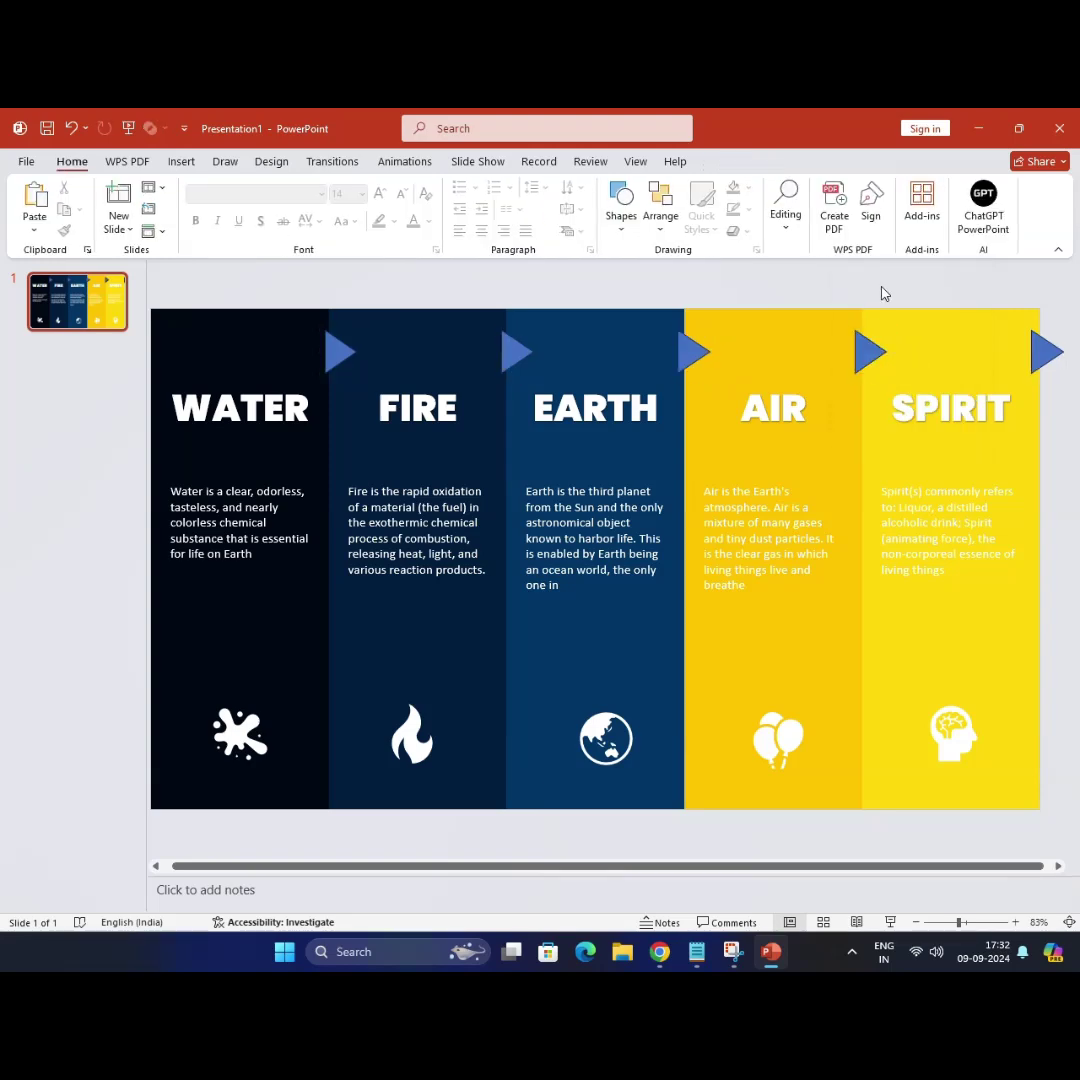
Step: Union the WATER and FIRE panels with their blue triangles into arrow-tipped strips
click(238, 340)
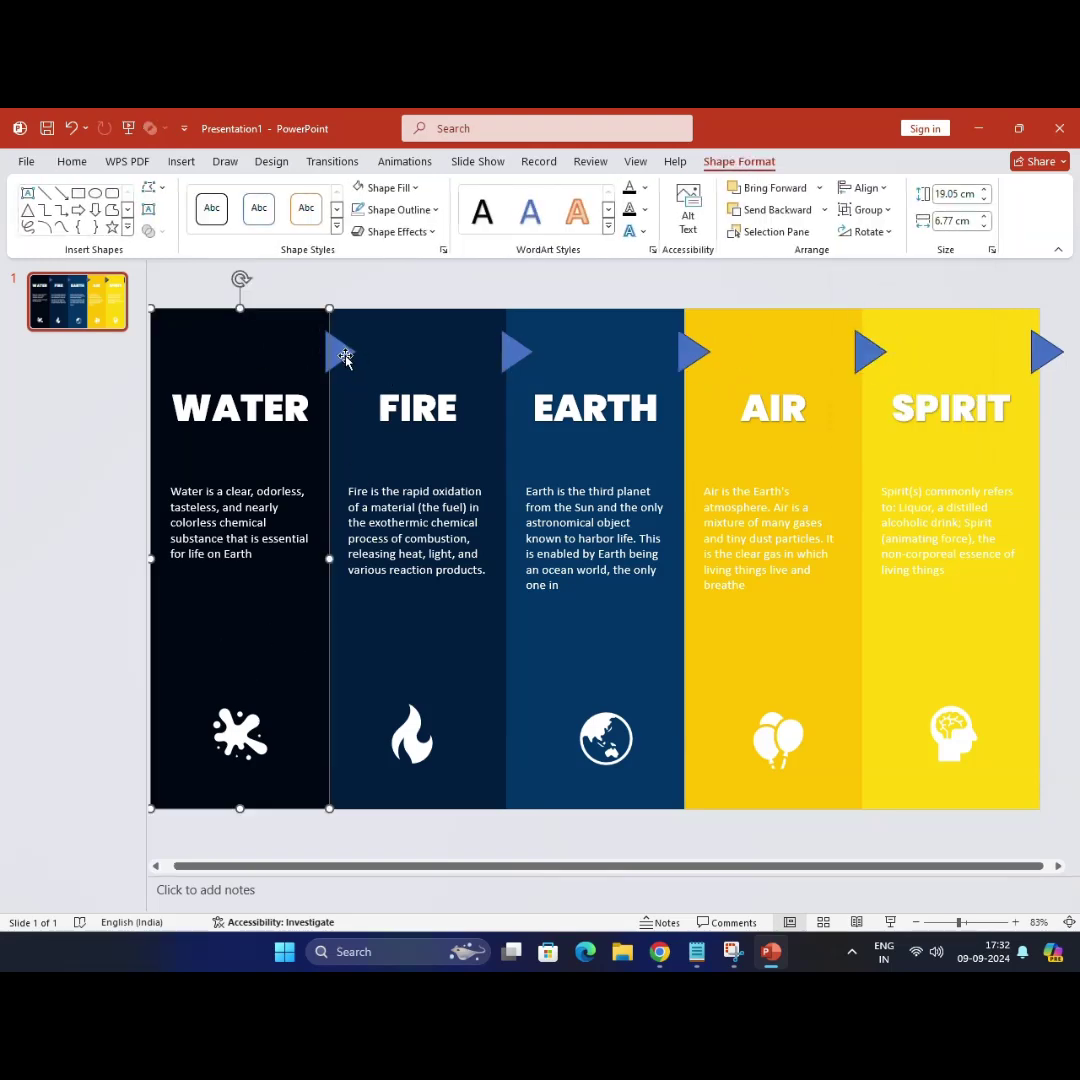
shift+click(345, 358)
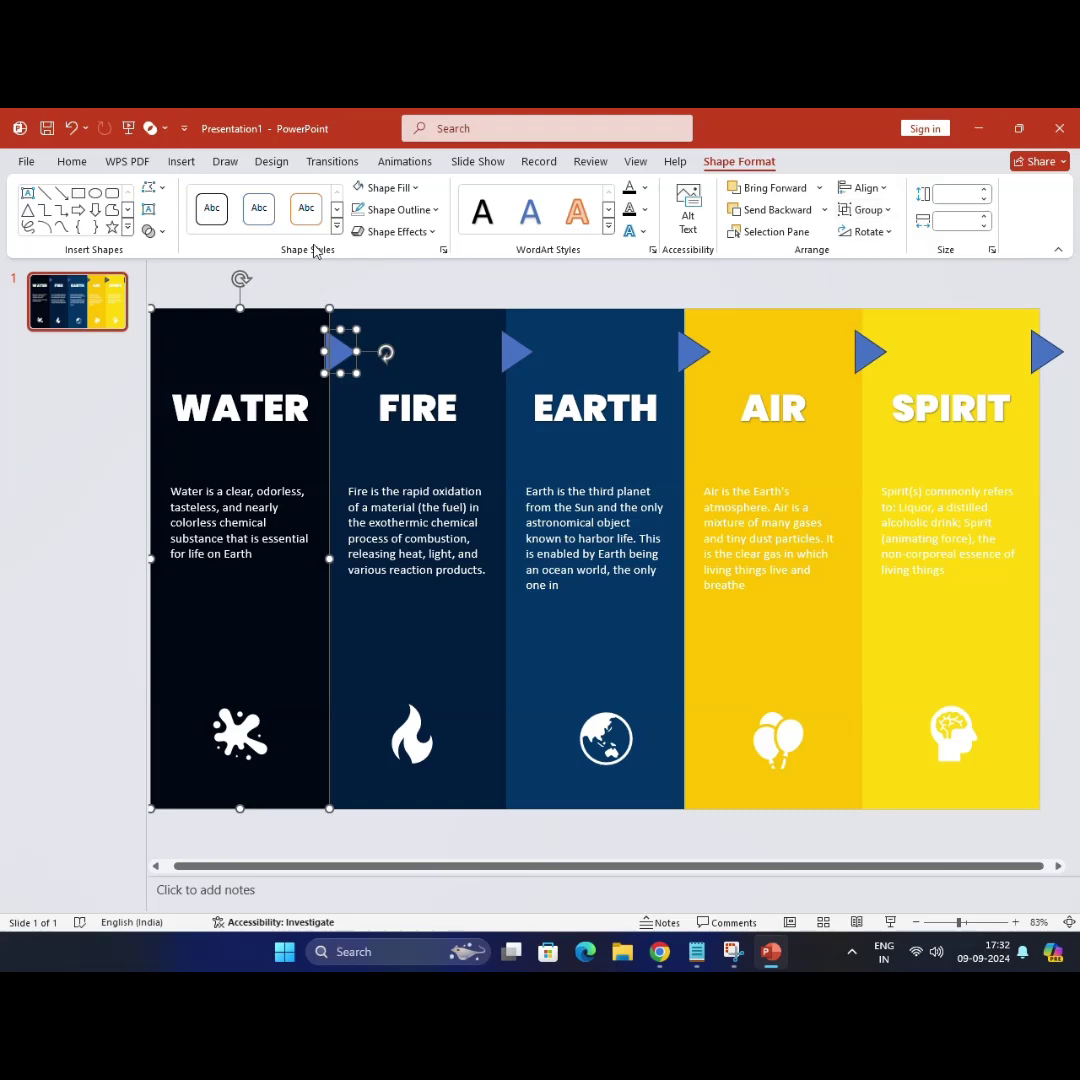
click(152, 231)
click(184, 254)
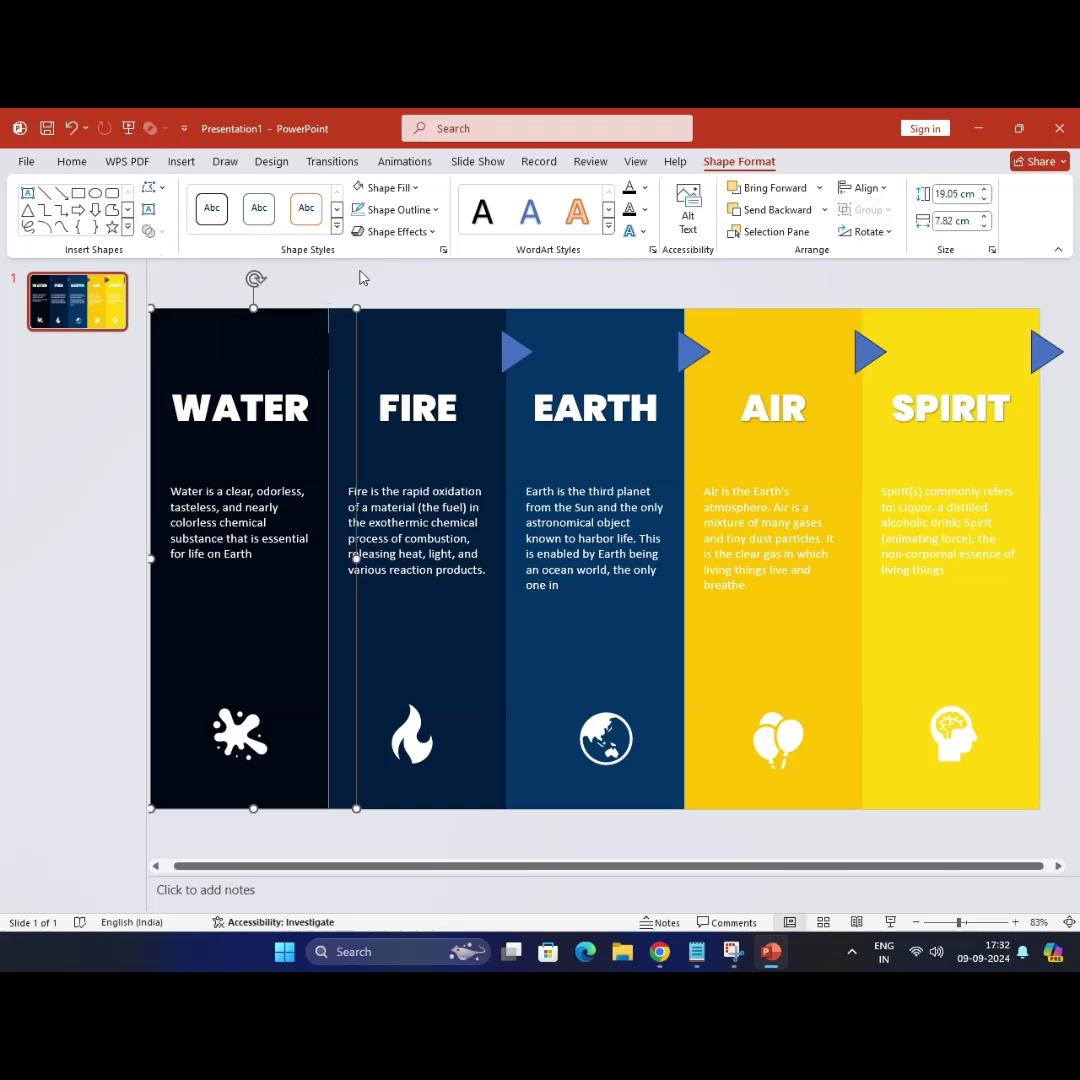
click(433, 647)
shift+click(518, 354)
click(152, 231)
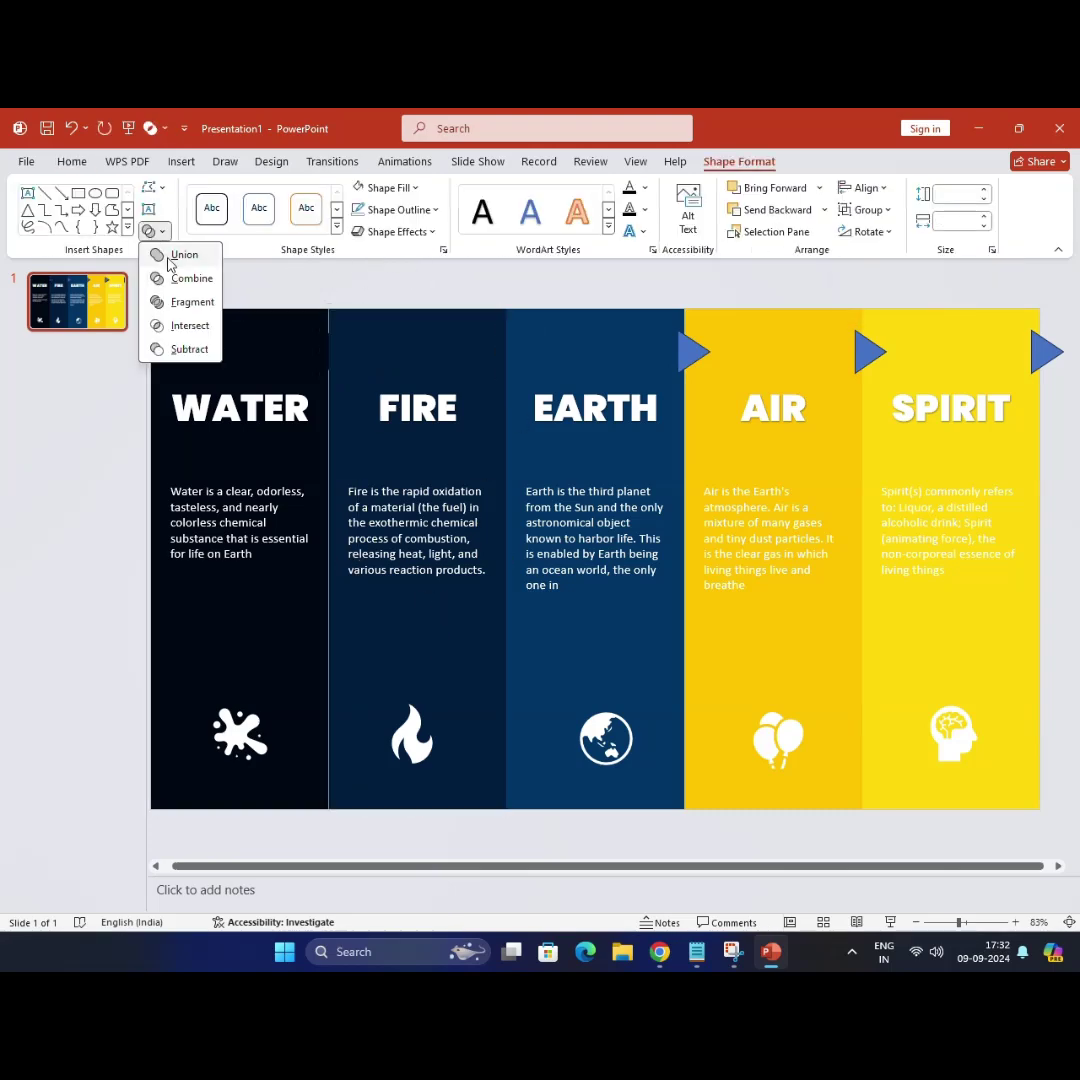
click(184, 254)
Step: Union the EARTH and AIR panels with their triangles so each gets its own arrow tip
click(646, 663)
shift+click(696, 355)
click(152, 231)
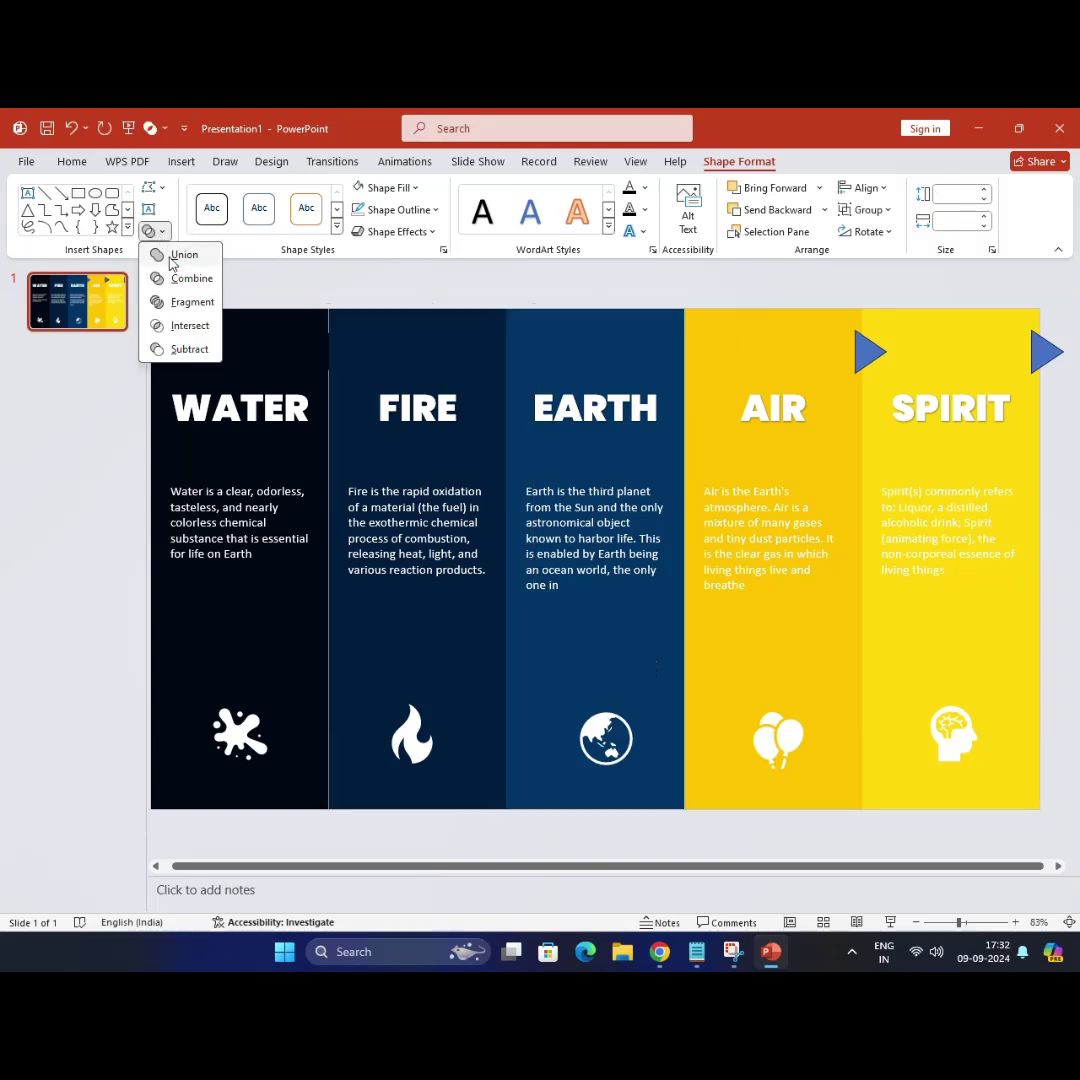
click(184, 254)
click(803, 637)
shift+click(876, 350)
click(152, 231)
click(184, 254)
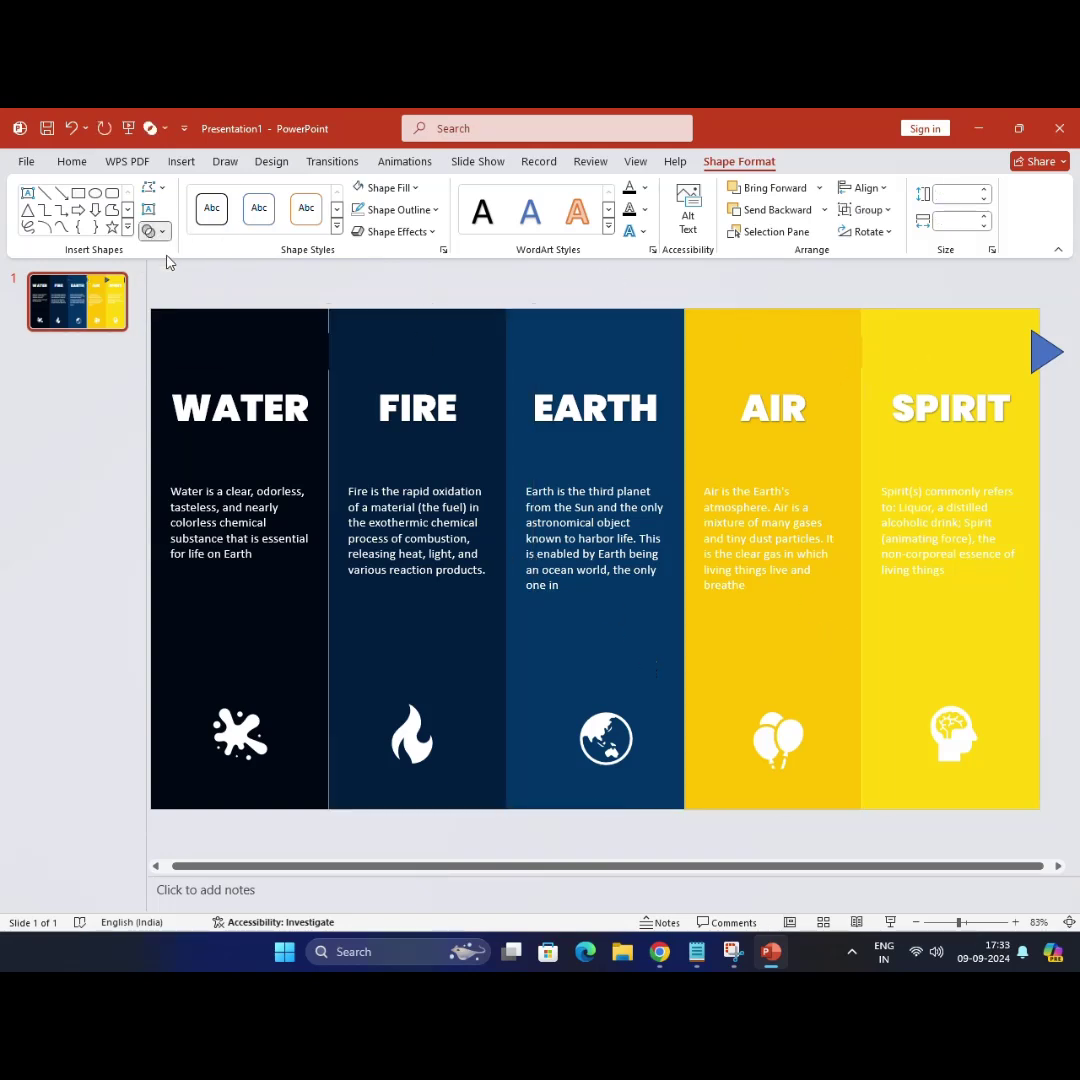
Step: Union the SPIRIT panel with its triangle, completing all five arrow-tipped panels
click(1014, 540)
shift+click(1044, 355)
click(152, 231)
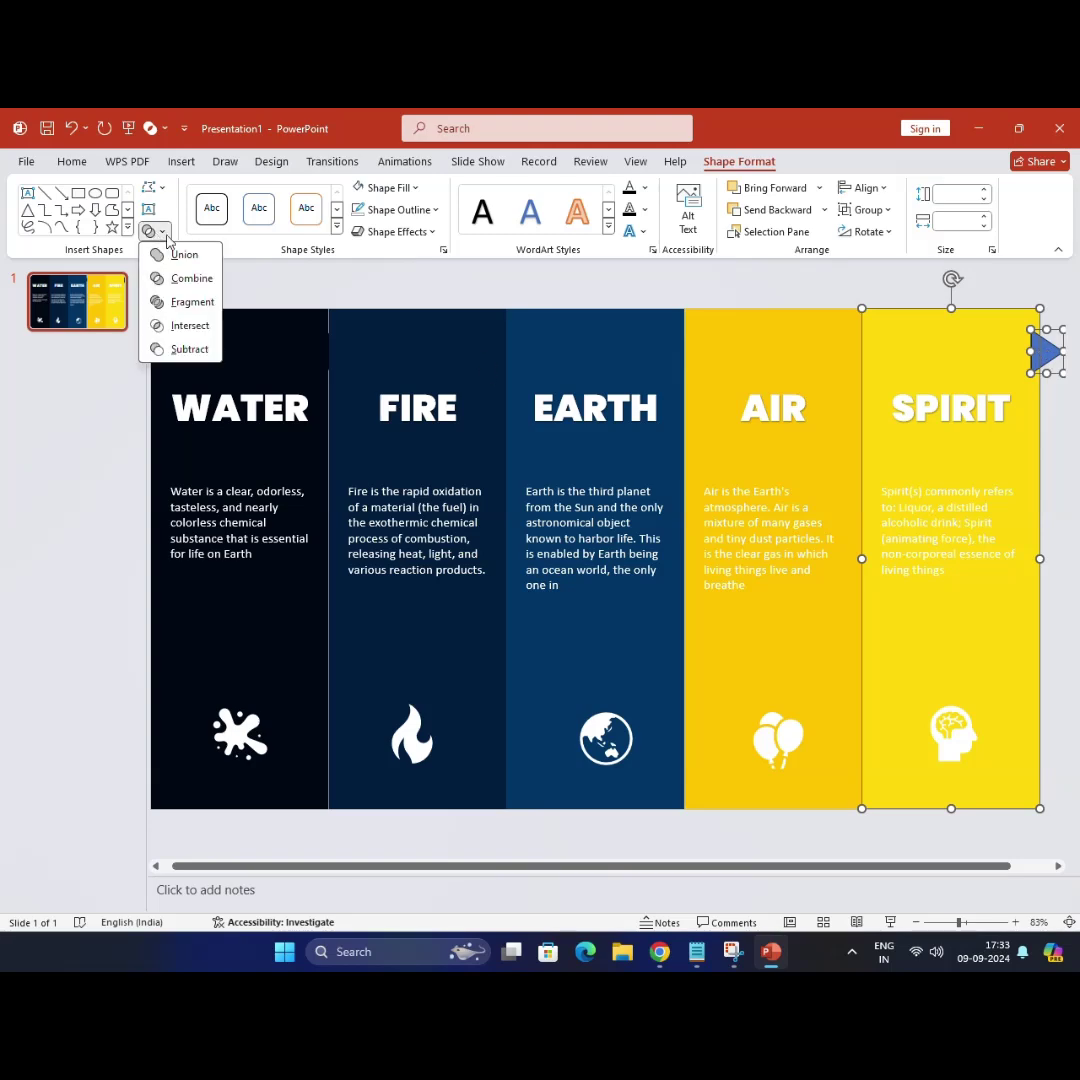
click(184, 254)
click(806, 305)
ctrl+scroll(806, 310, down, 2)
Step: Group the SPIRIT and AIR columns, each panel with its text and icon
drag(774, 328, 1025, 818)
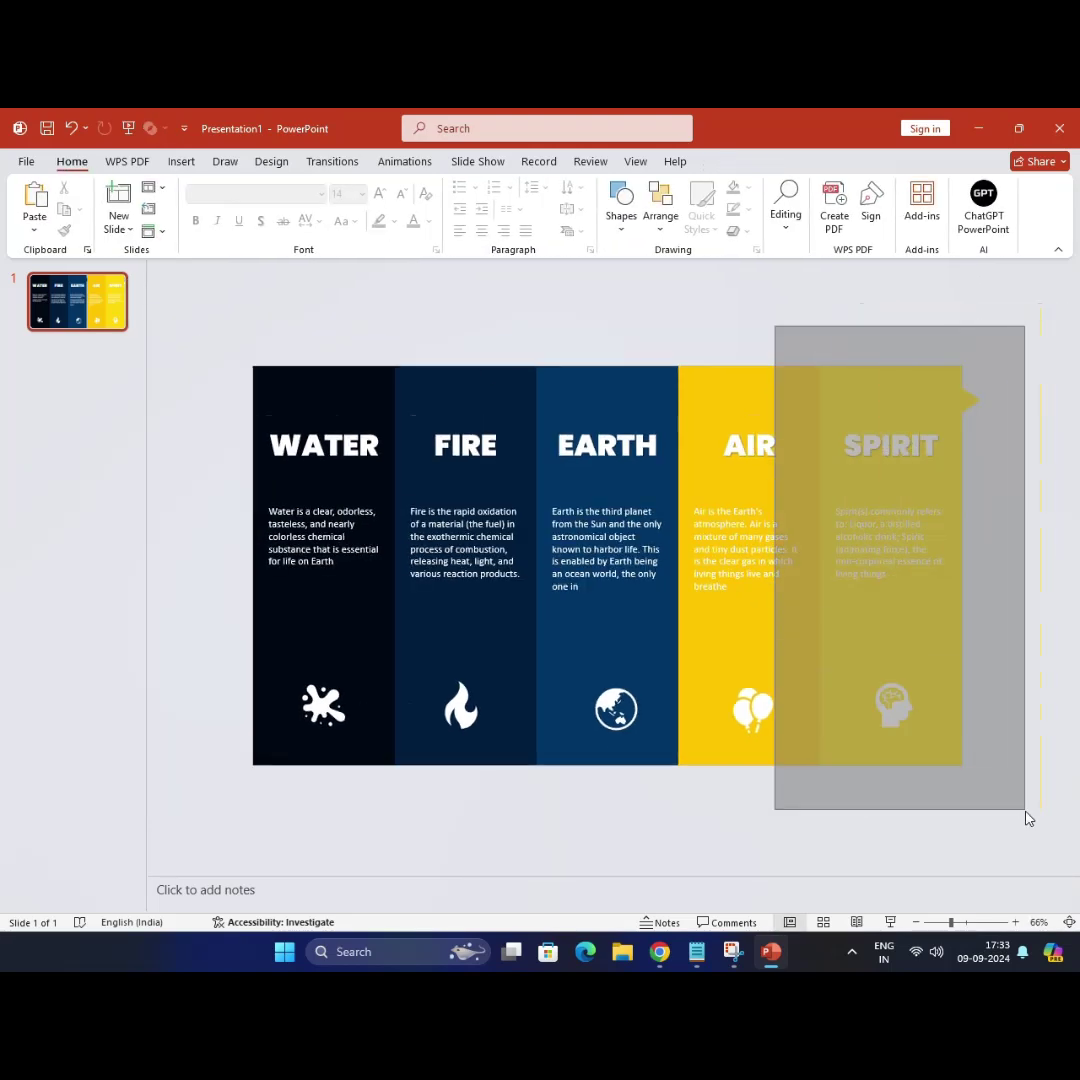
click(886, 209)
click(862, 232)
click(706, 321)
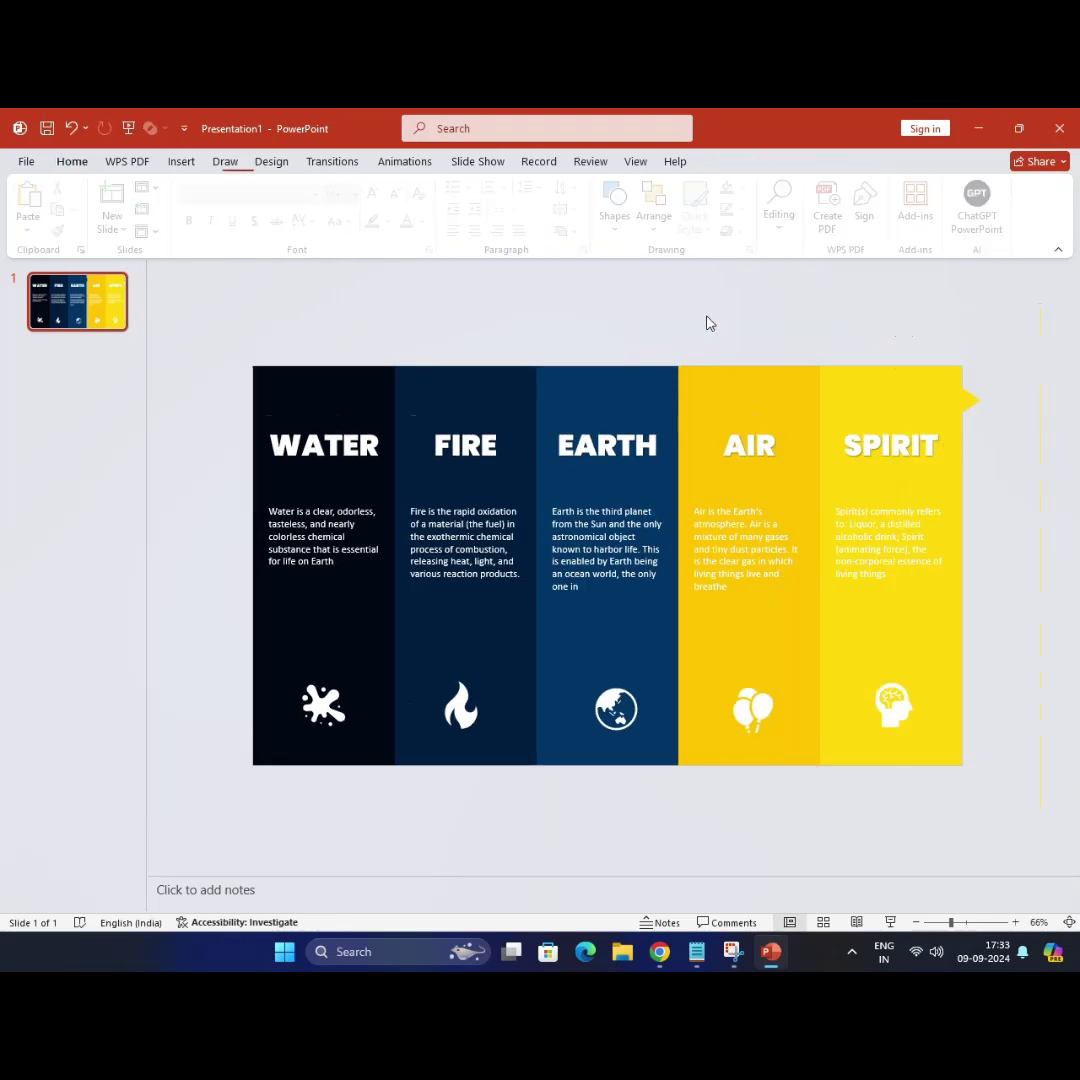
drag(617, 338, 885, 827)
click(757, 172)
click(886, 209)
click(880, 234)
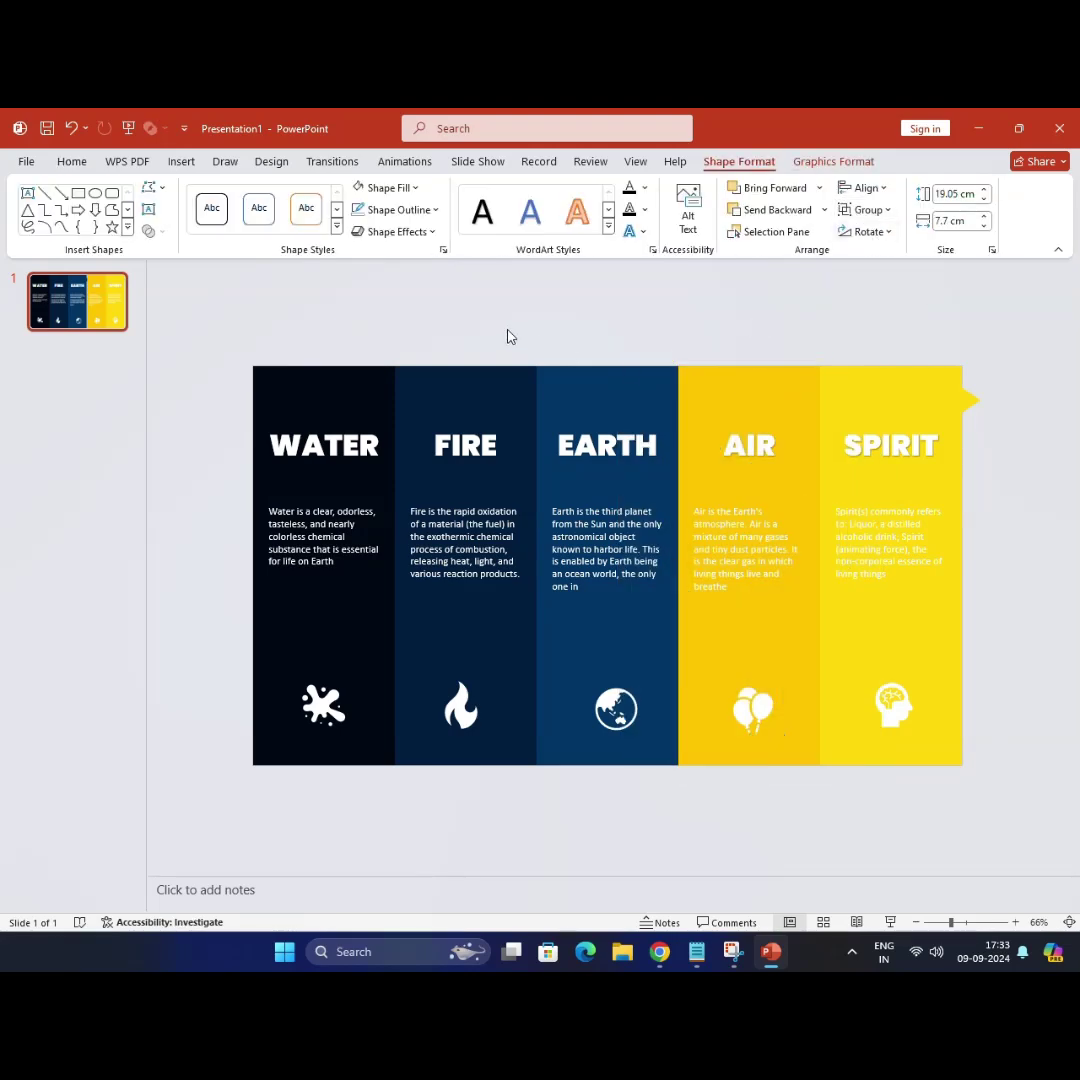
Step: Group the EARTH, FIRE and WATER columns into single objects
drag(506, 320, 752, 779)
click(757, 172)
click(886, 209)
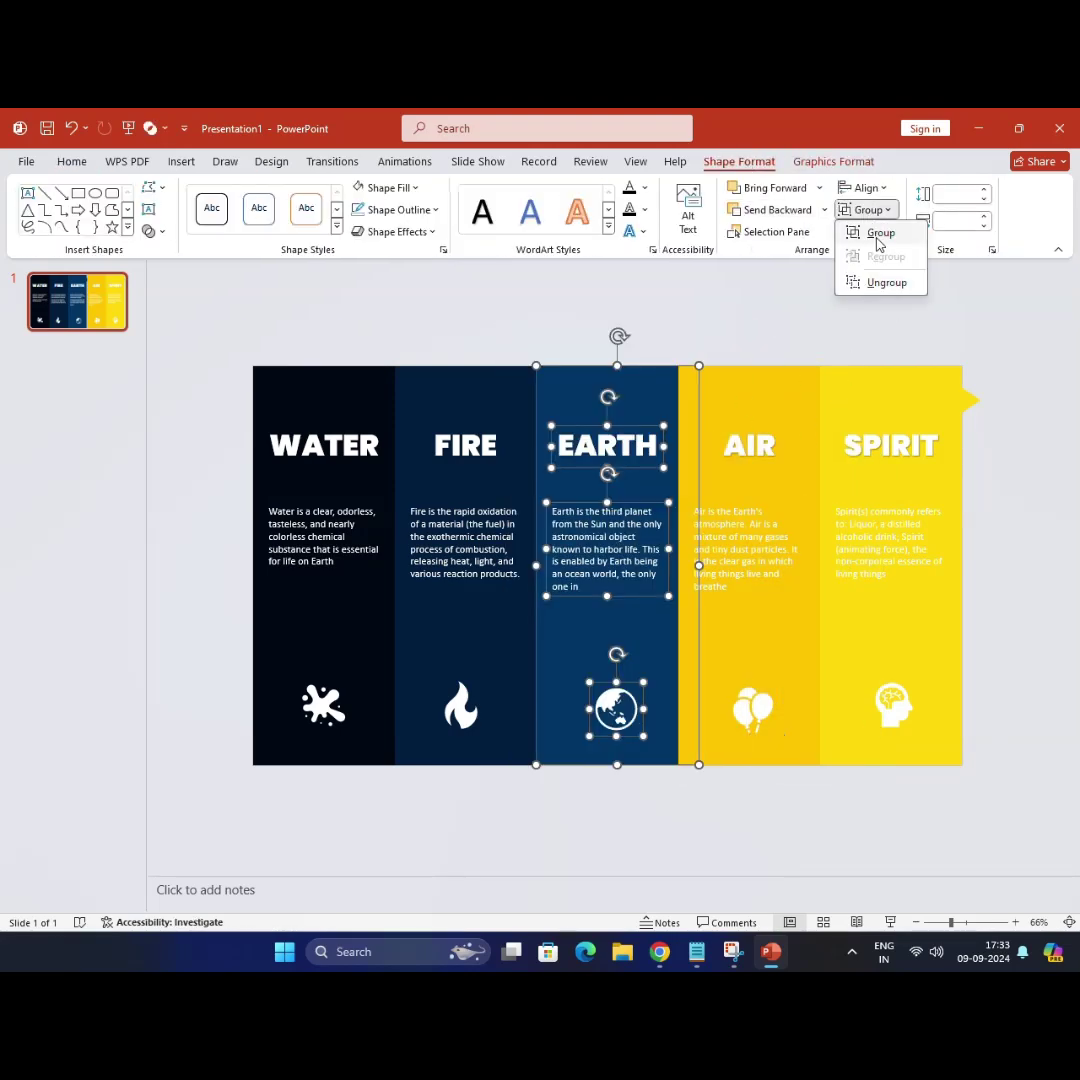
click(880, 234)
drag(364, 319, 612, 822)
click(757, 161)
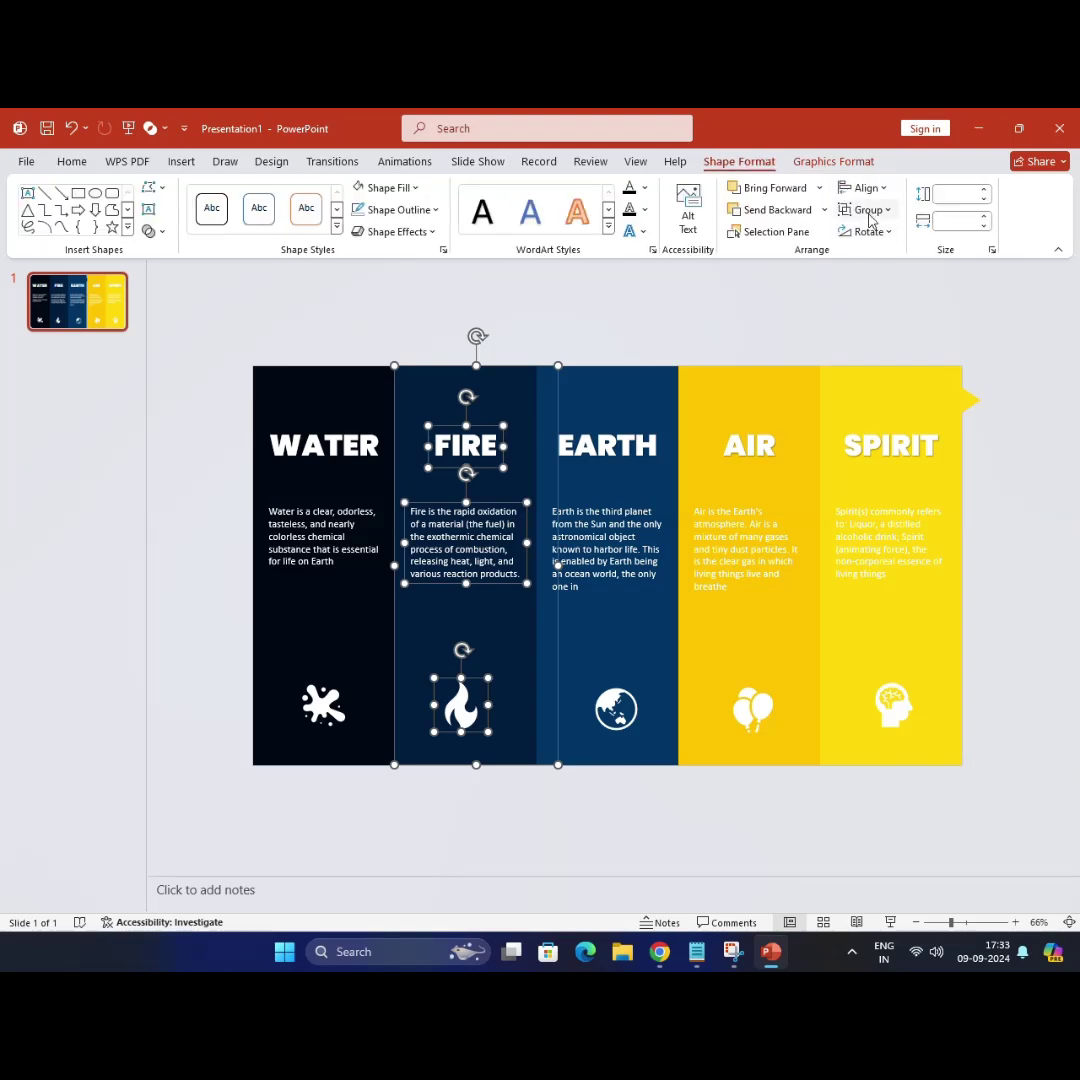
click(886, 209)
click(880, 234)
drag(224, 304, 386, 760)
click(741, 161)
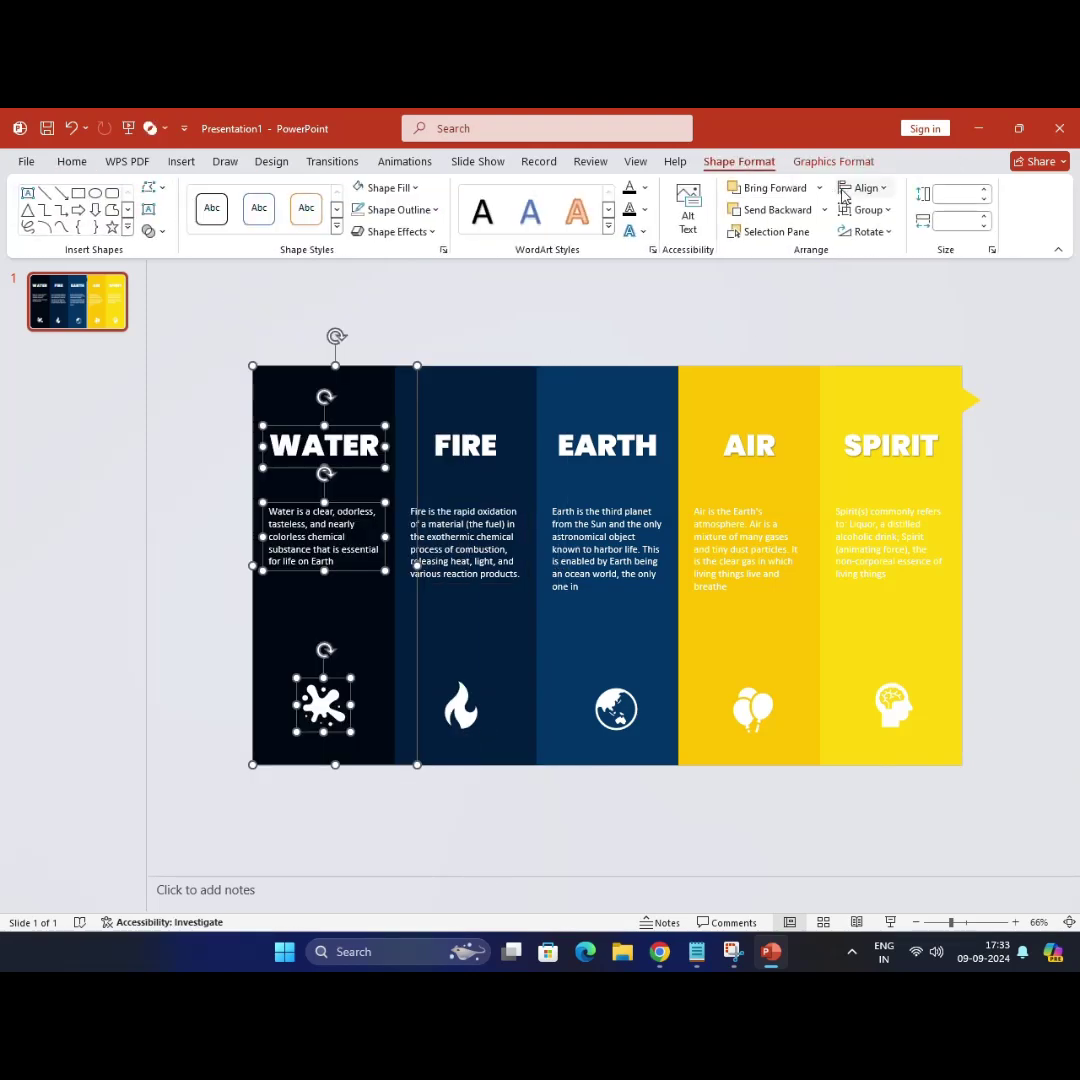
click(868, 209)
click(881, 233)
Step: Bring AIR, EARTH, FIRE, then WATER to front so every arrow tip overlaps its neighbour
click(790, 330)
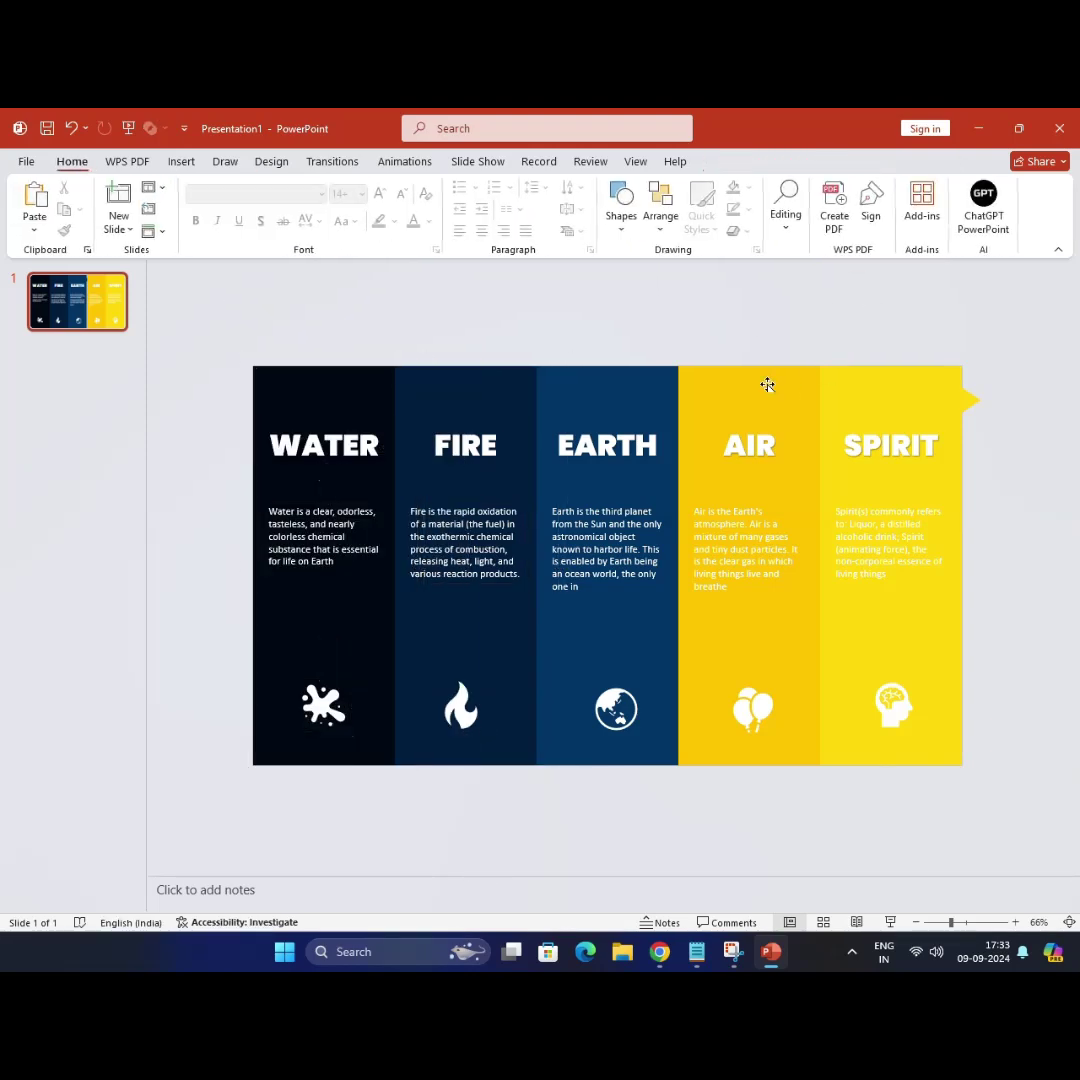
click(767, 381)
click(819, 187)
click(803, 240)
click(698, 337)
click(629, 386)
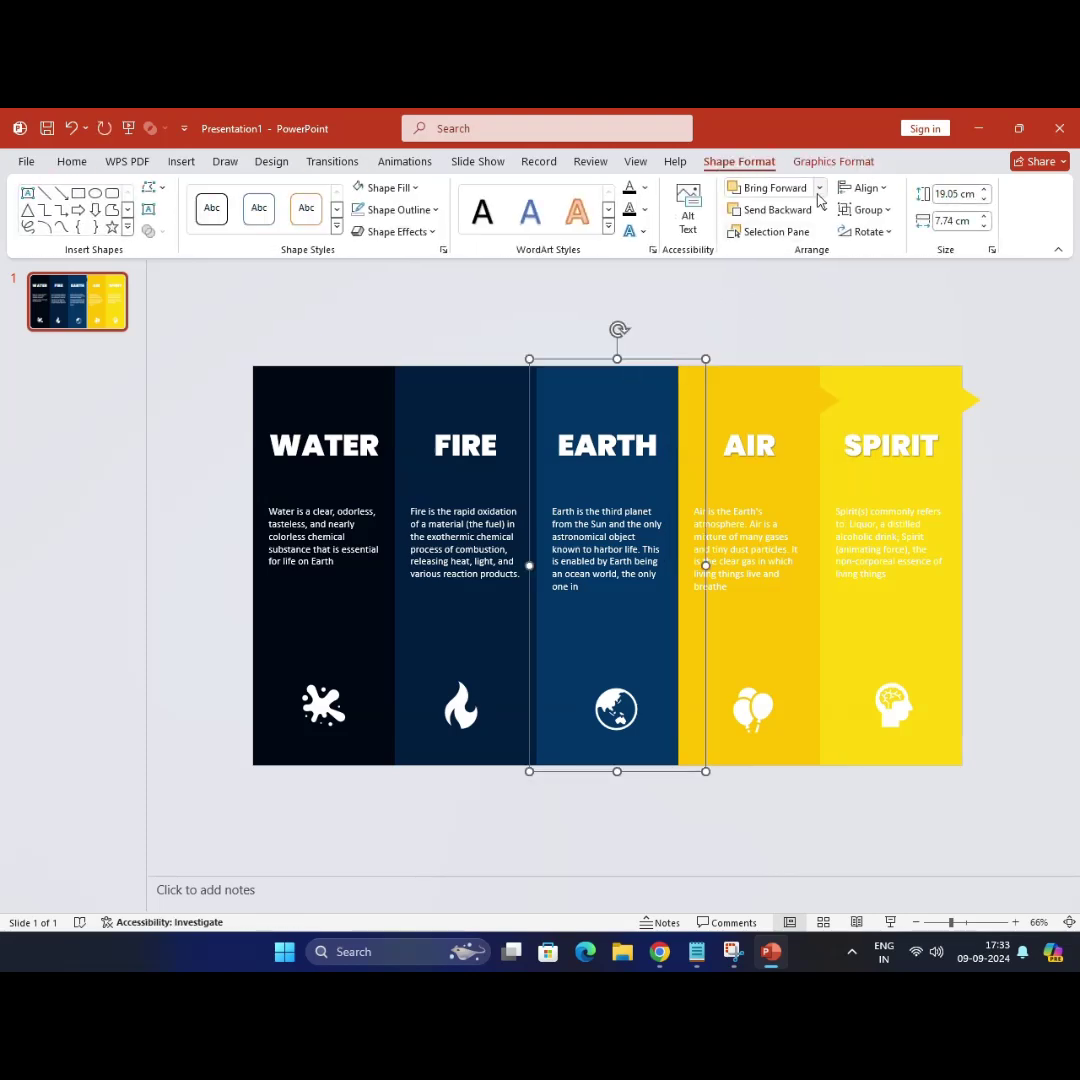
key(ctrl+shift+bracketright)
click(819, 187)
click(787, 234)
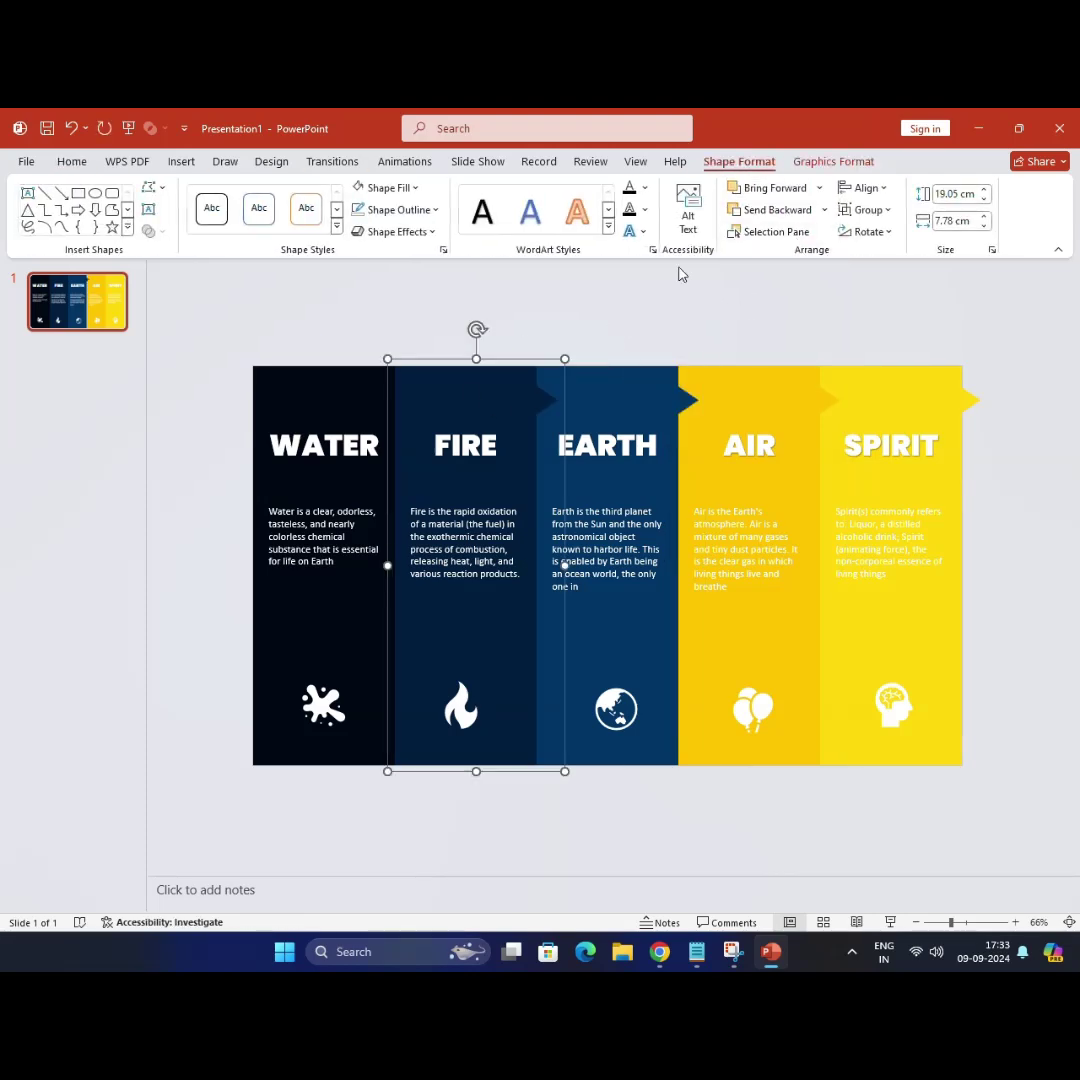
click(405, 380)
click(819, 187)
click(787, 234)
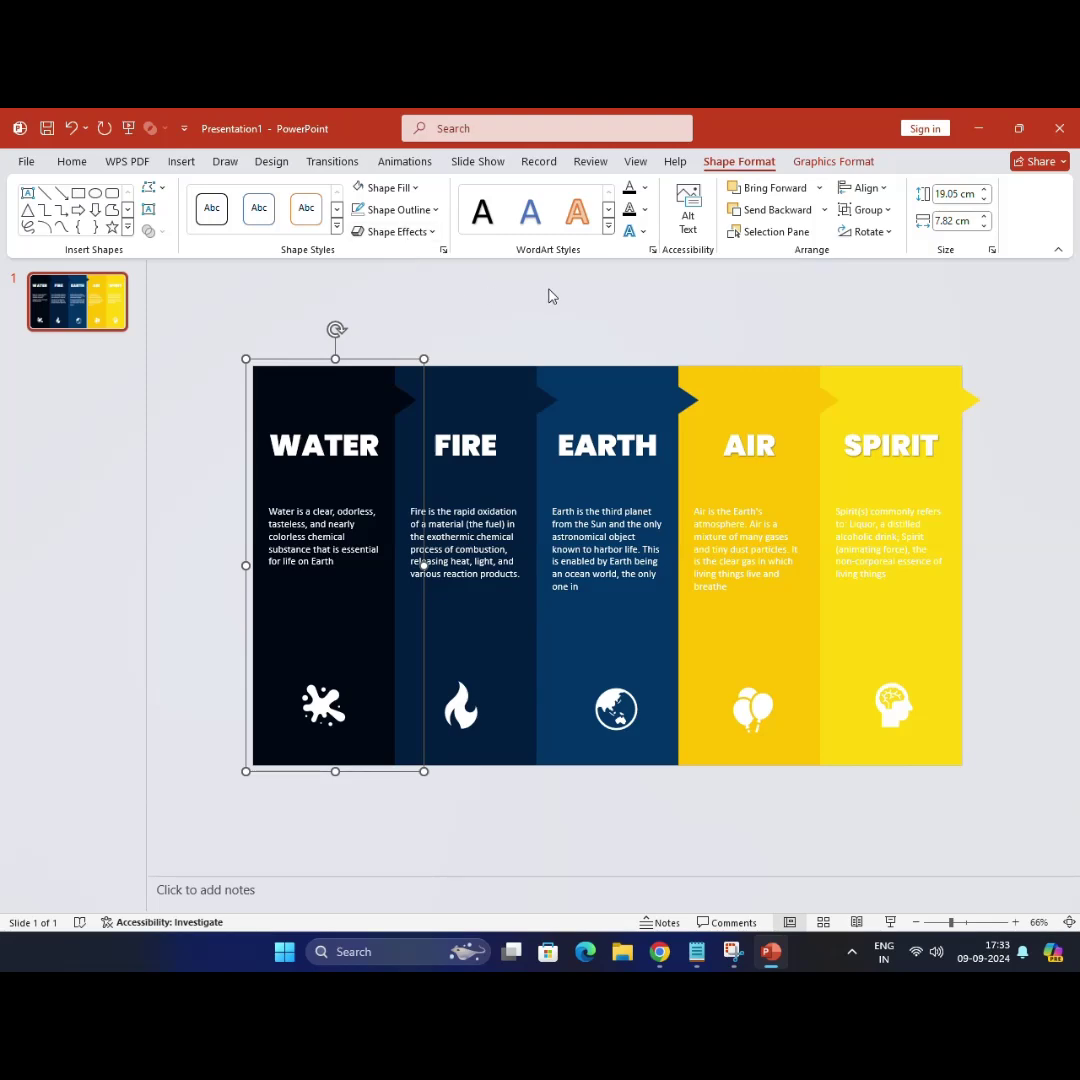
Step: Give all five panel groups an outer shadow
key(Escape)
key(ctrl+a)
click(739, 161)
click(397, 231)
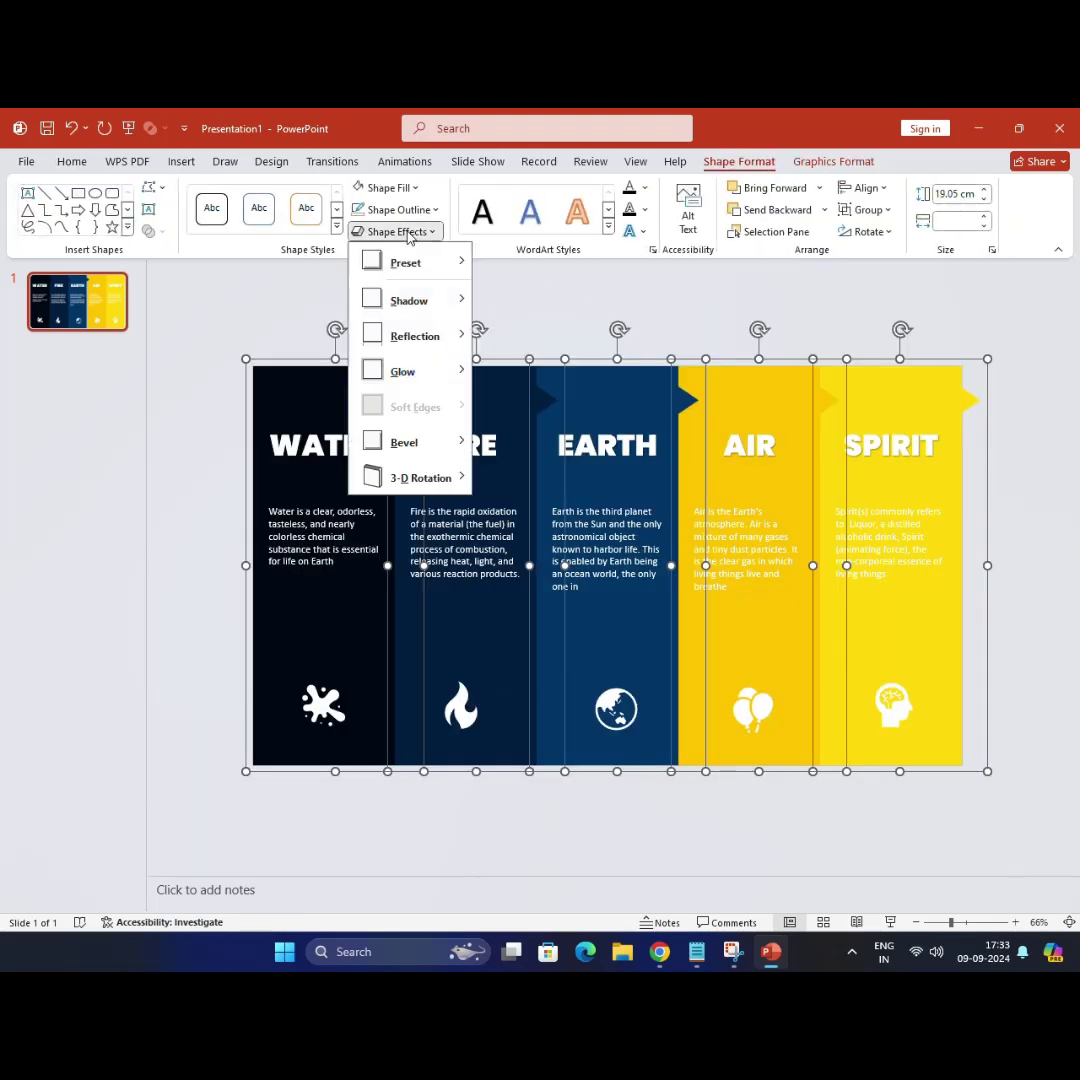
click(493, 462)
click(651, 301)
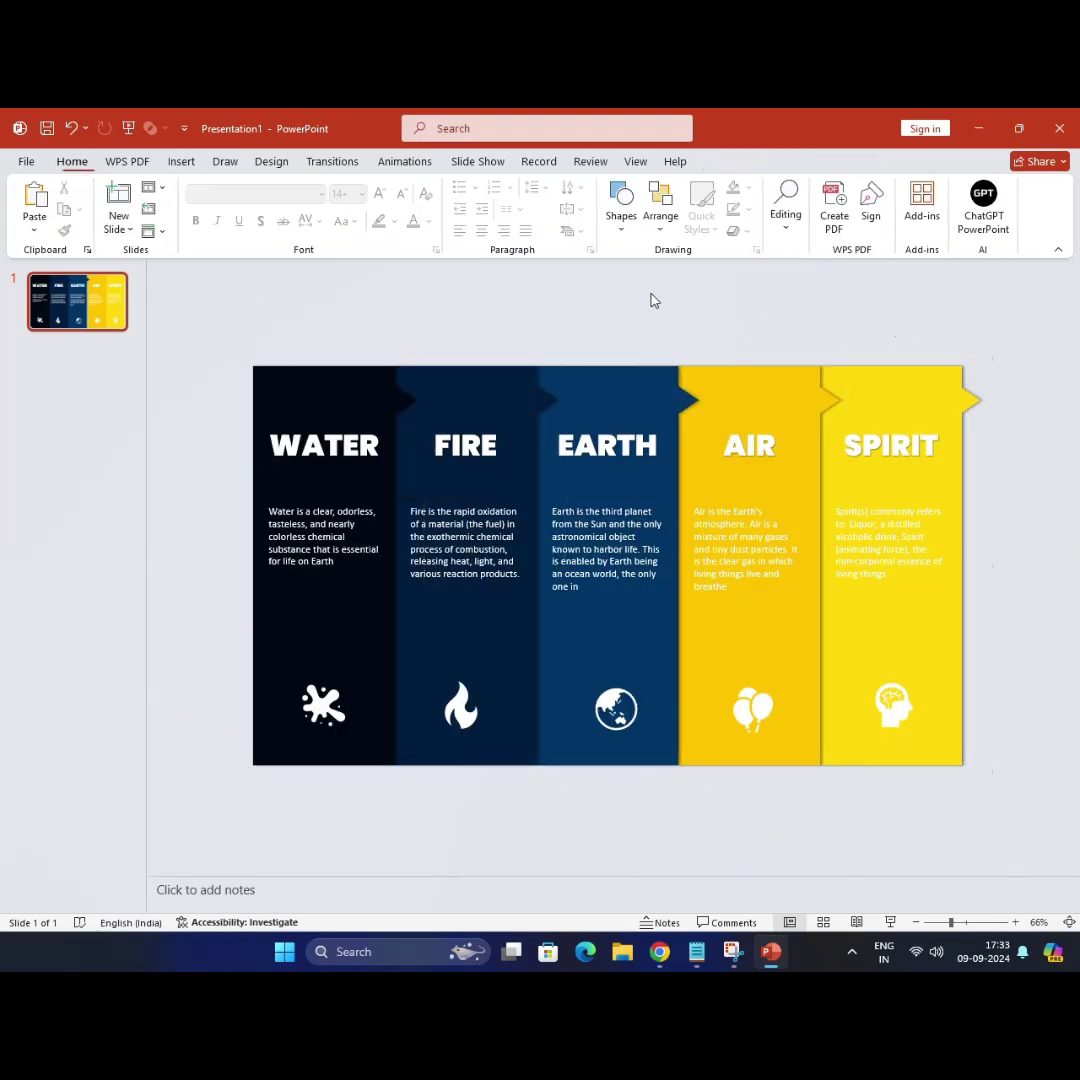
Step: Duplicate slide 1 as slide 2 and return to slide 1
right_click(95, 308)
click(140, 473)
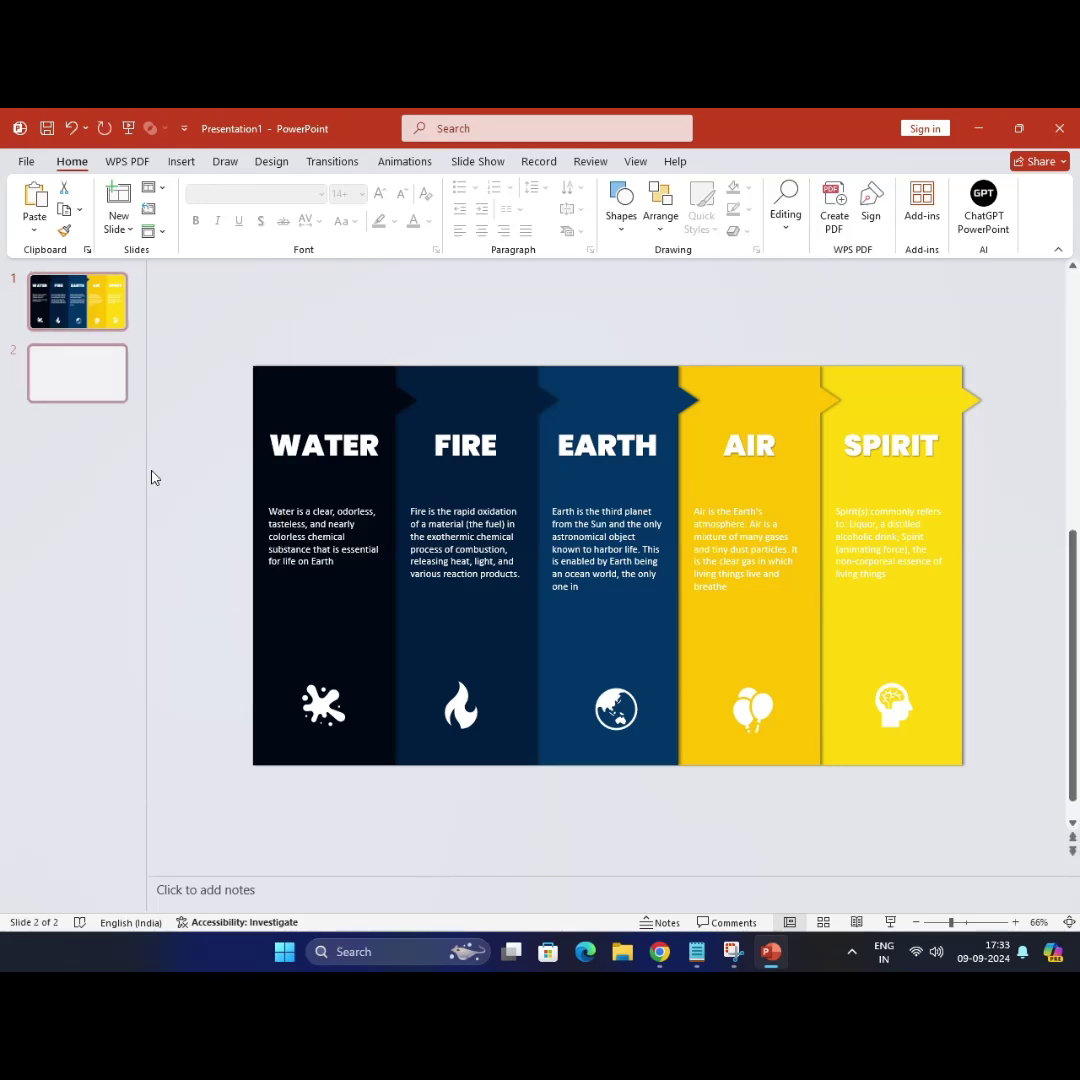
click(77, 300)
Step: On slide 1, slide the FIRE, EARTH, AIR and SPIRIT panels left behind WATER
click(480, 393)
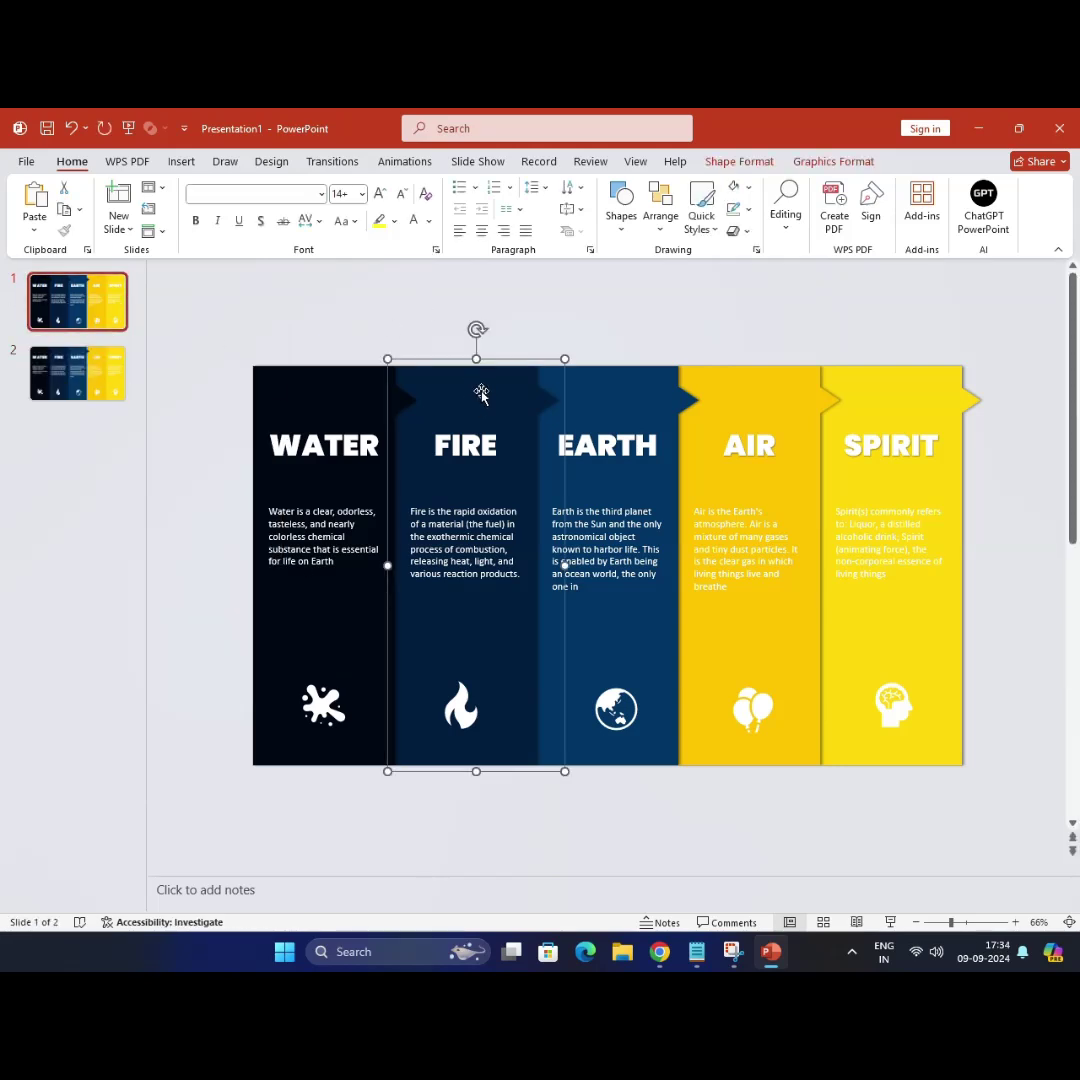
key(Delete)
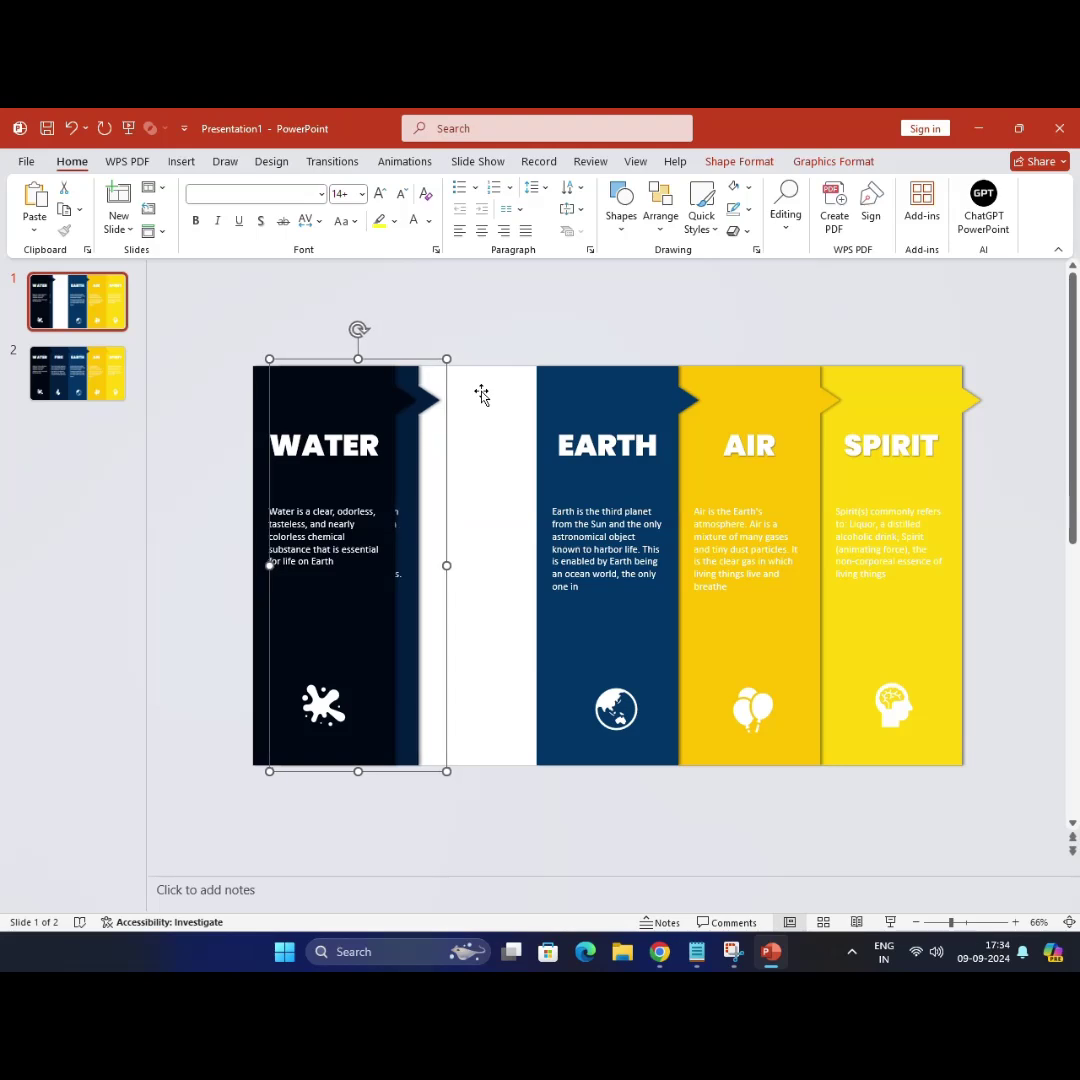
key(Left)
click(540, 394)
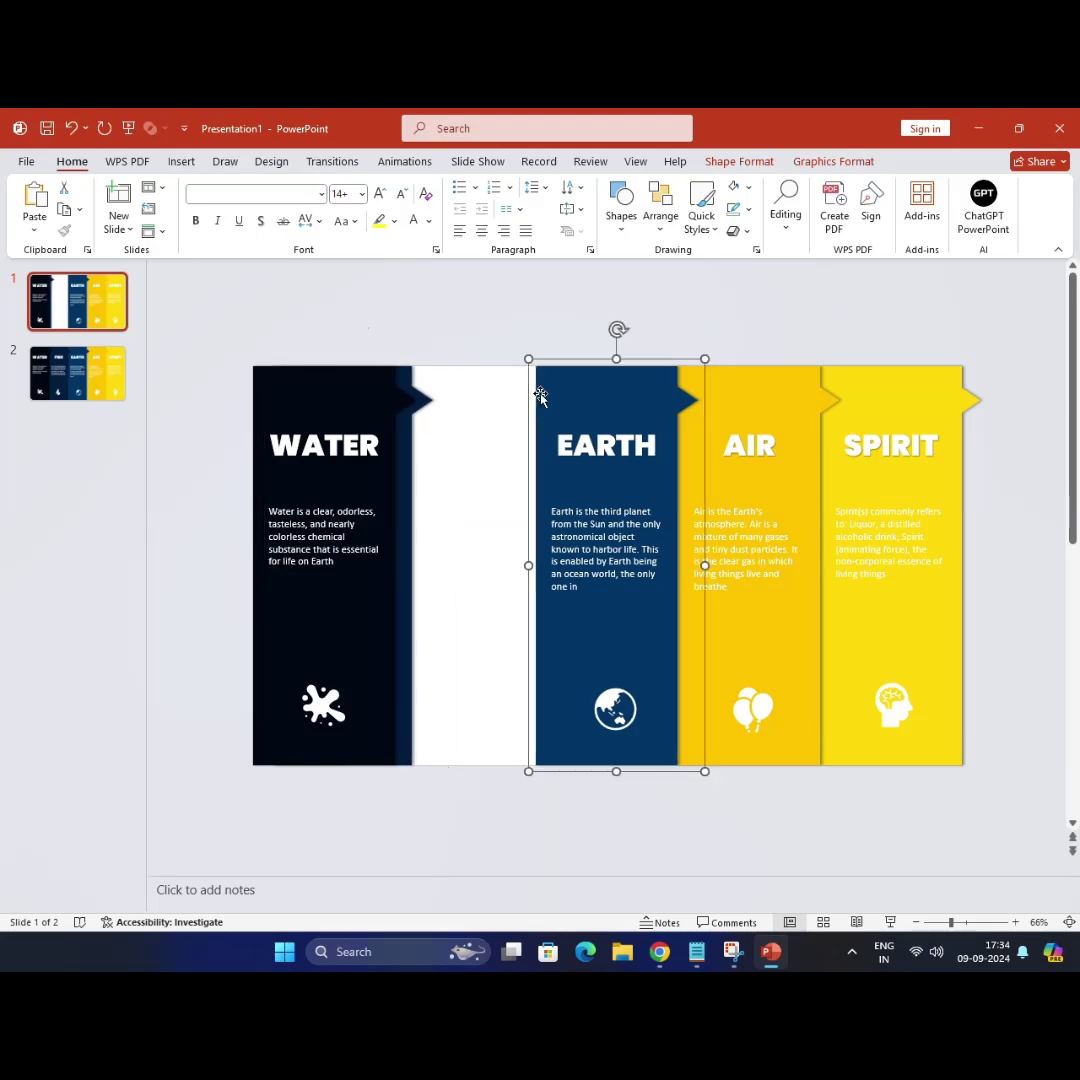
key(Left)
key(Left)
key(Left)
key(Left)
key(Left)
key(Left)
key(Left)
key(Left)
key(Left)
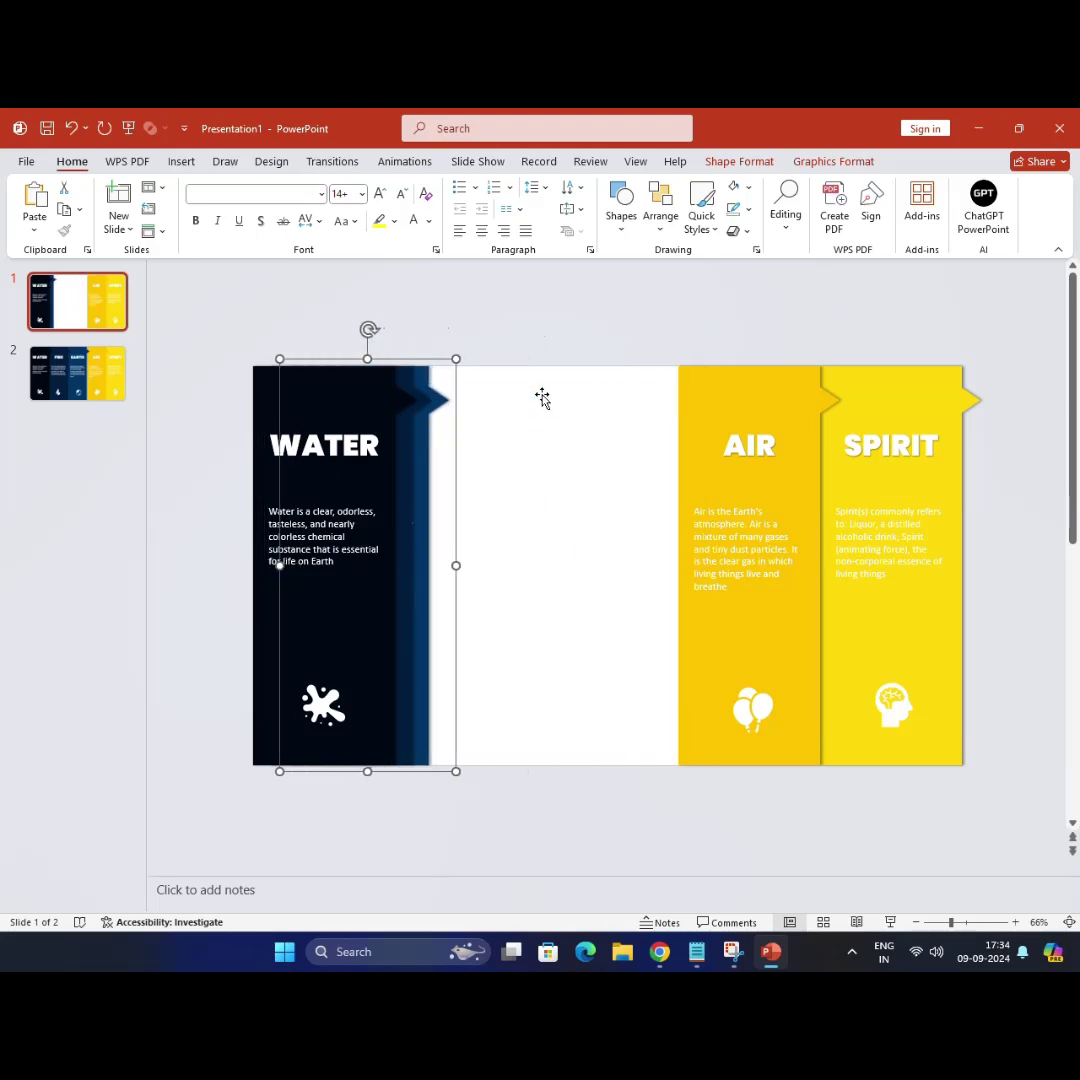
click(716, 404)
key(Left)
key(Left)
key(Left)
key(Left)
key(Left)
key(Left)
key(Left)
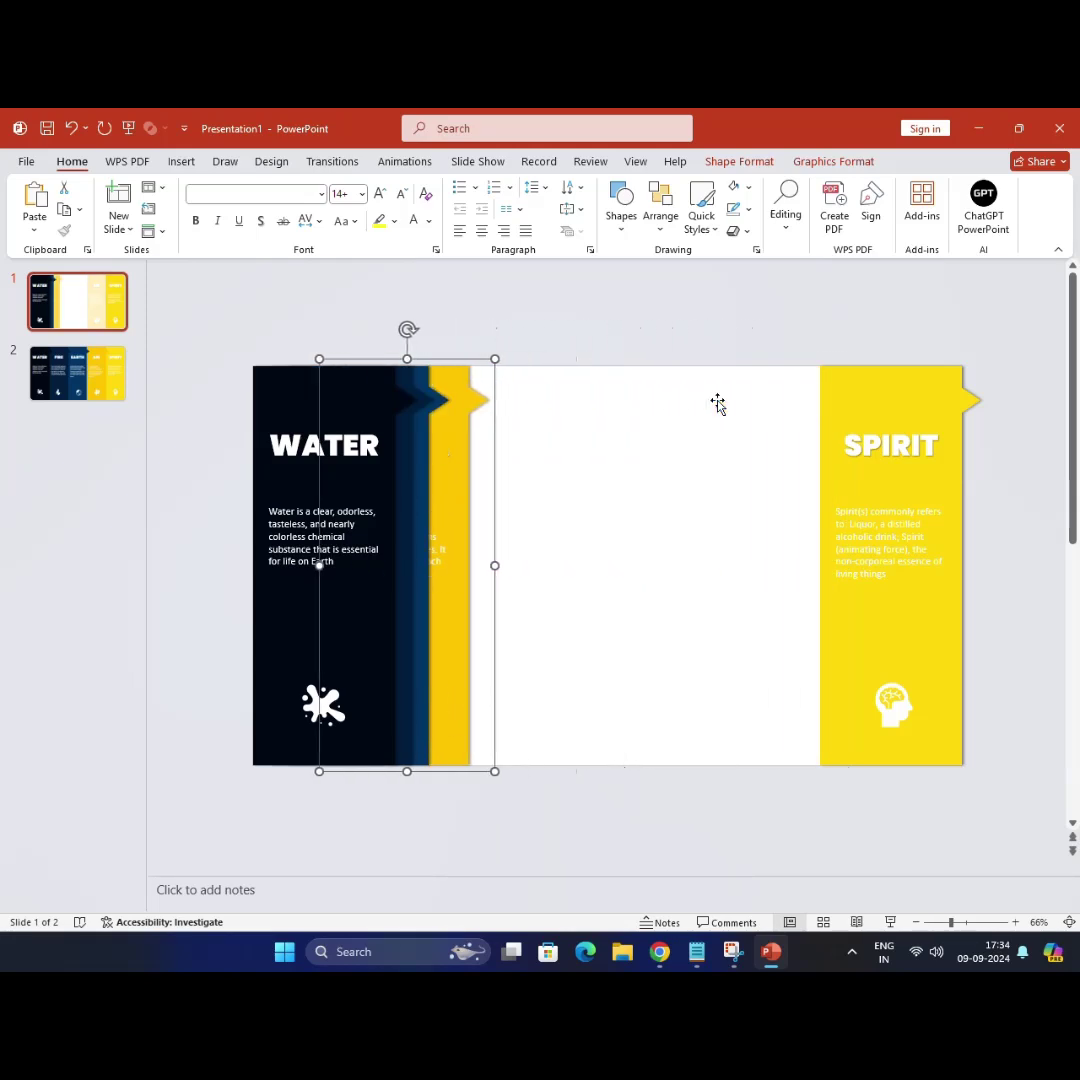
key(Left)
key(Left)
key(Left)
key(Left)
click(855, 413)
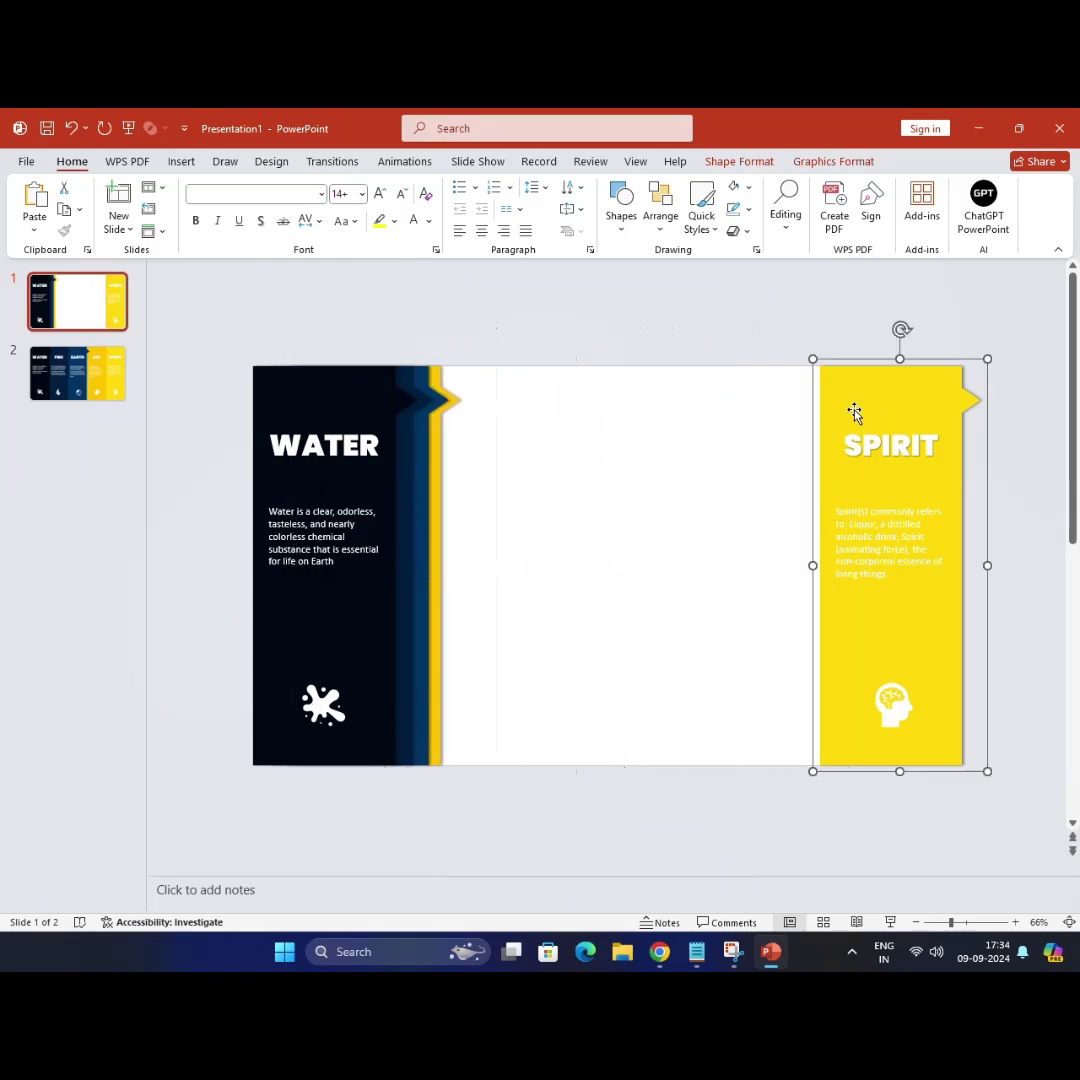
key(Left)
key(Left)
key(Left)
key(Left)
key(Left)
key(Left)
key(Left)
key(Left)
key(Left)
key(Left)
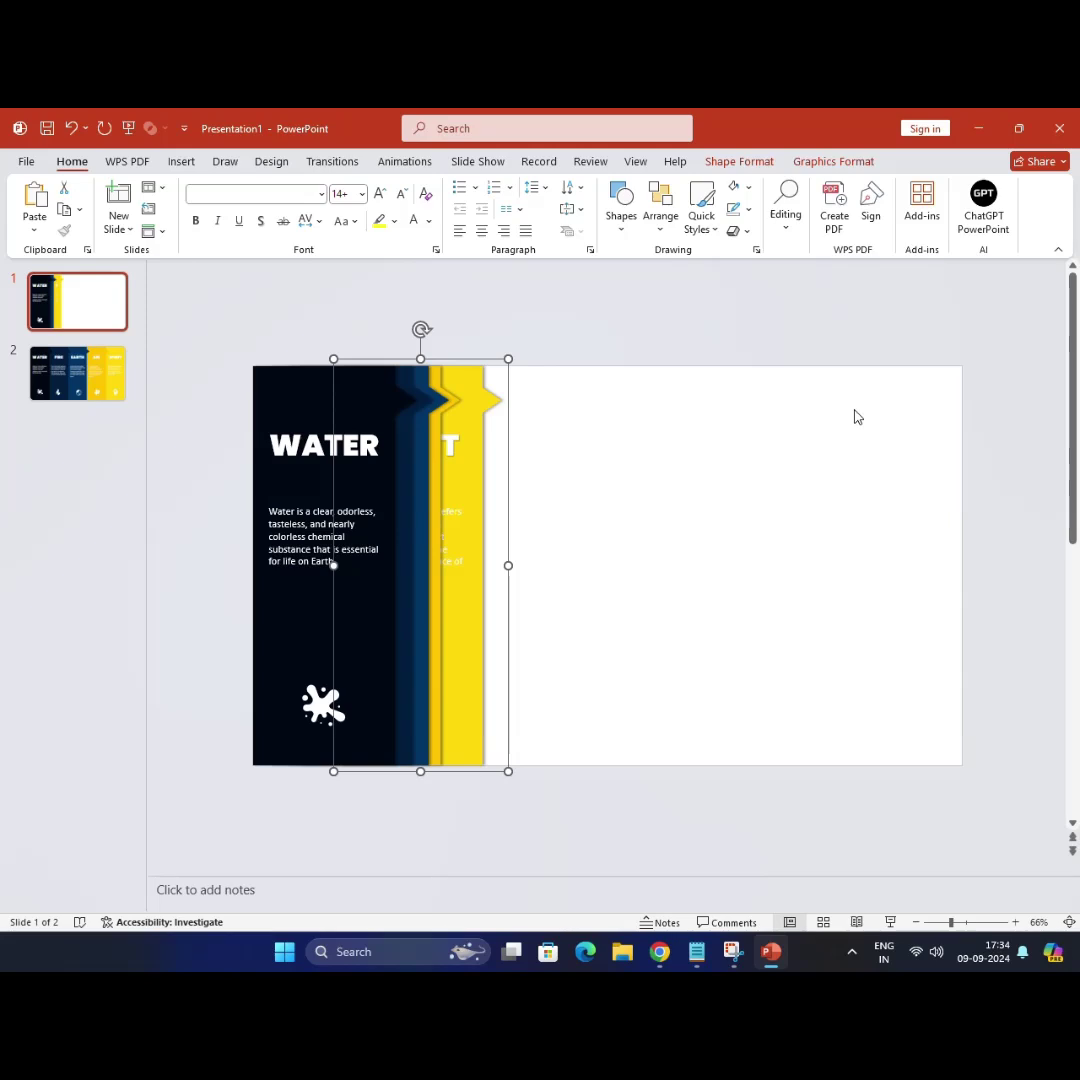
key(Left)
key(Left)
key(Left)
key(Left)
key(Left)
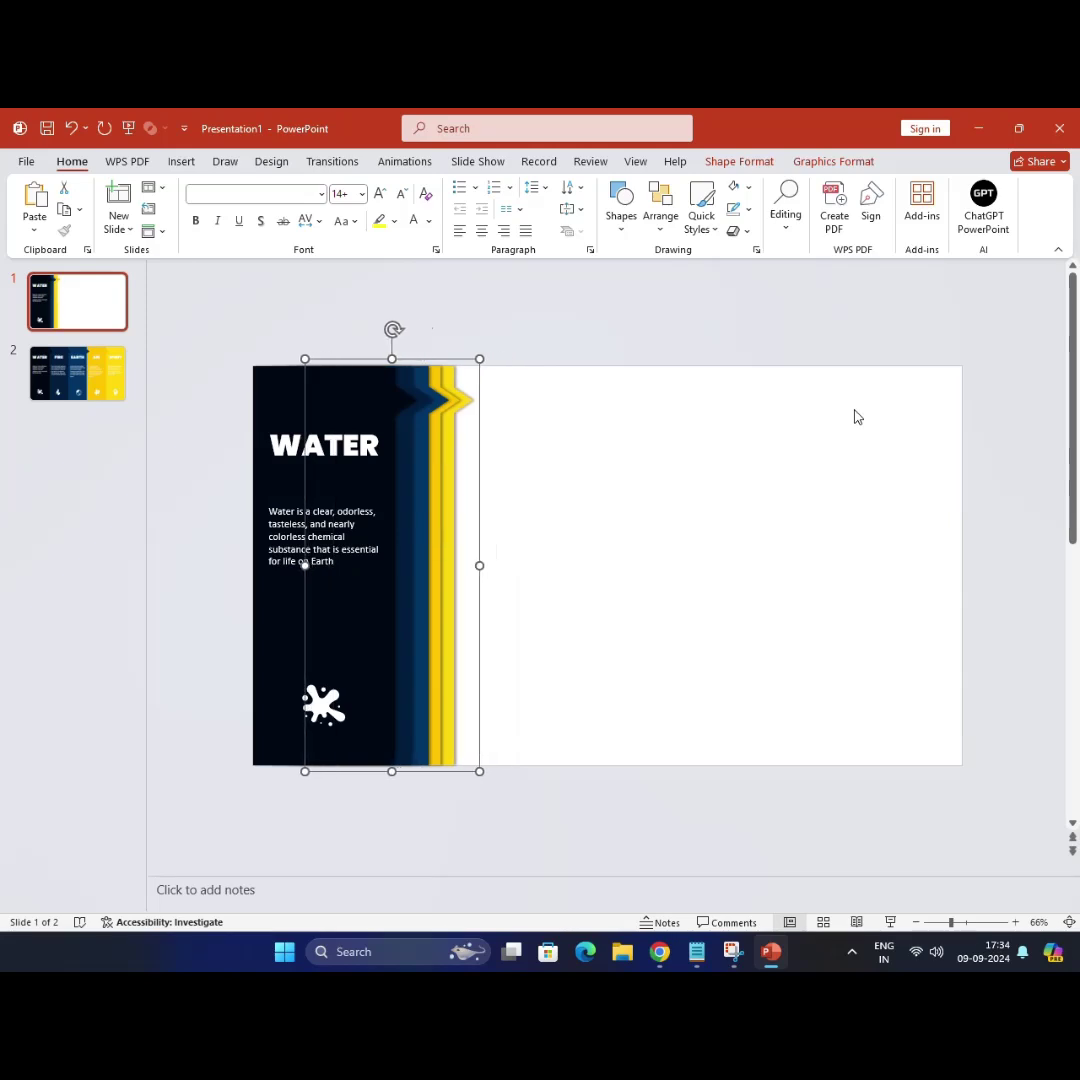
Step: Return to the five-panel slide 2 and cancel a started screen clipping
click(75, 439)
click(77, 372)
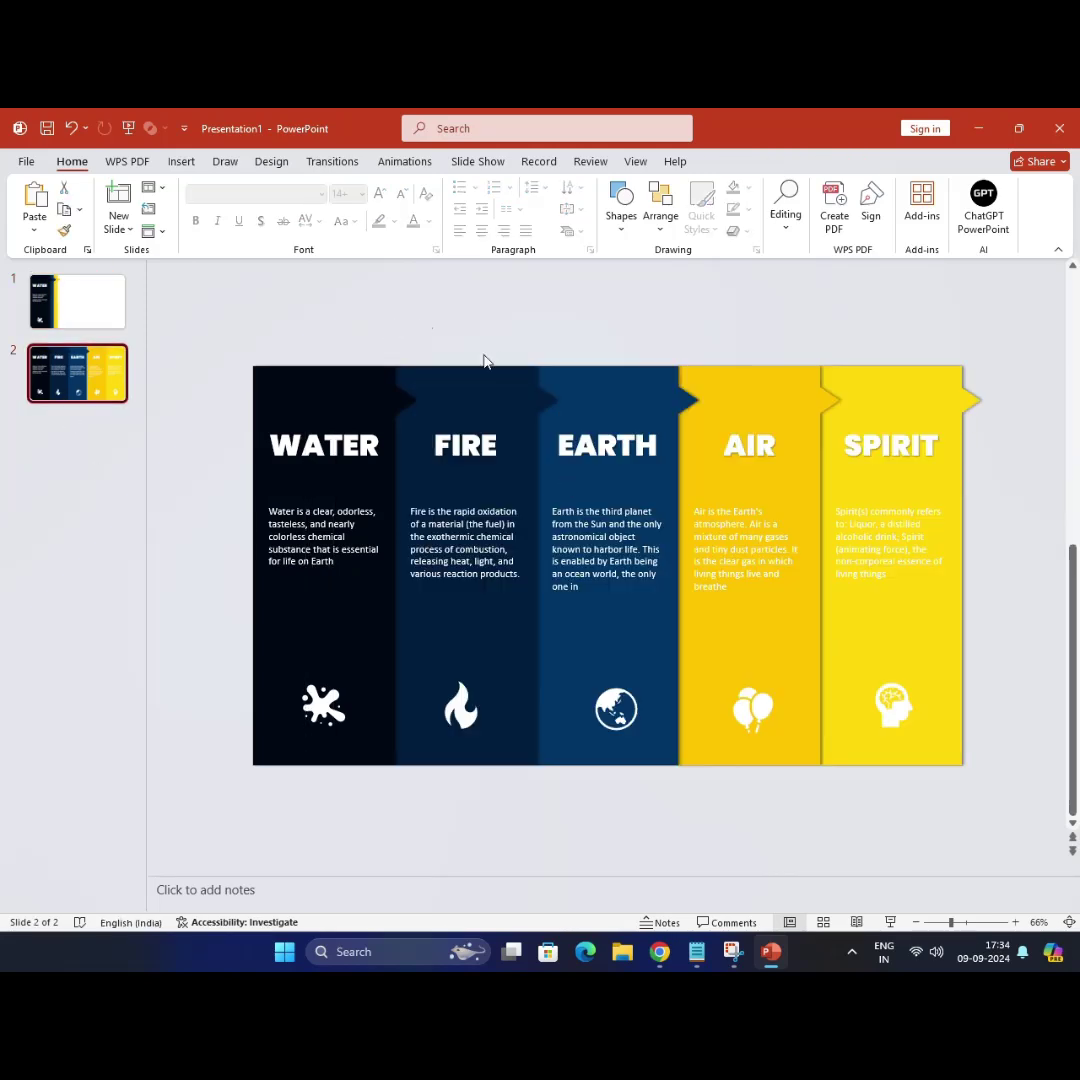
click(180, 162)
click(112, 301)
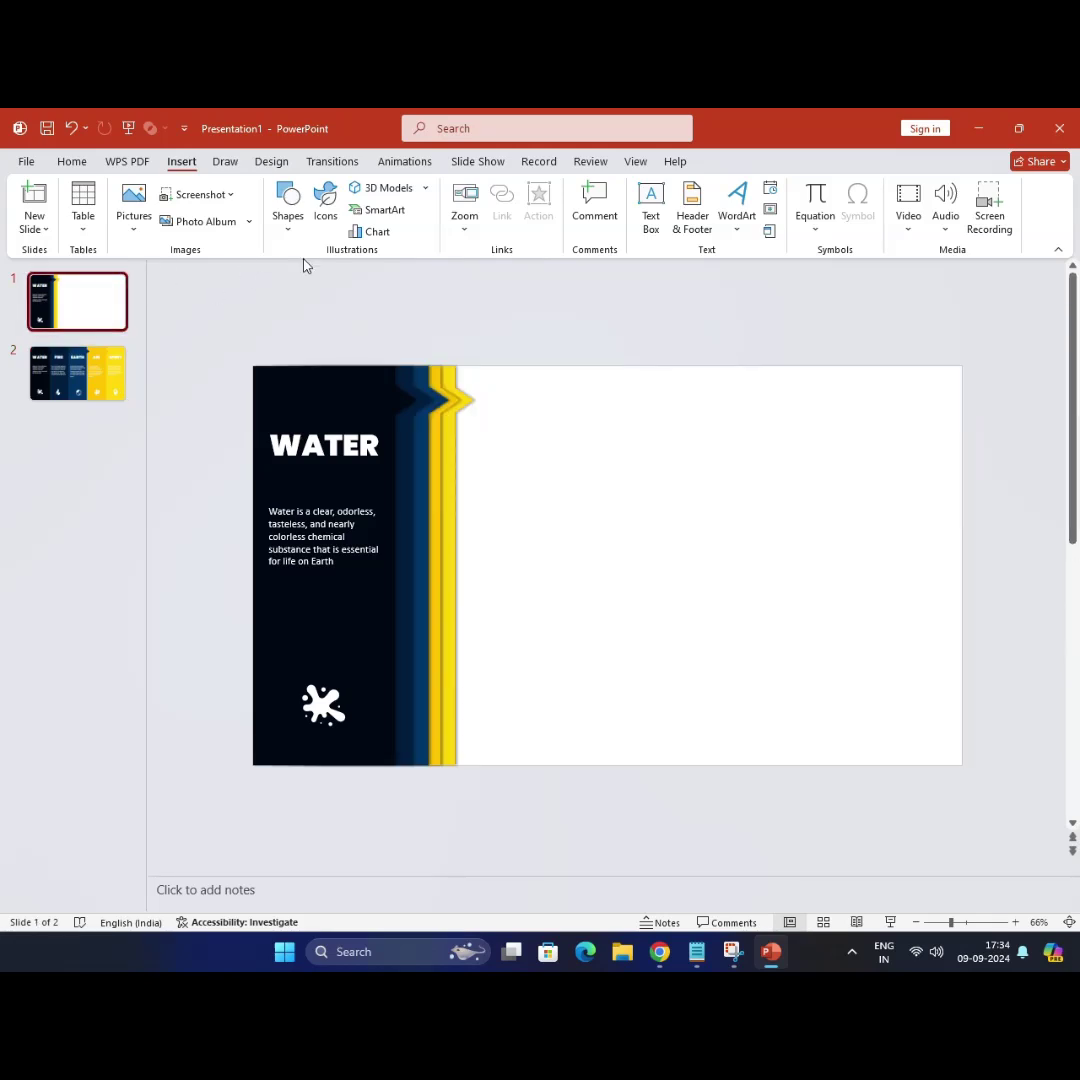
click(230, 195)
click(77, 372)
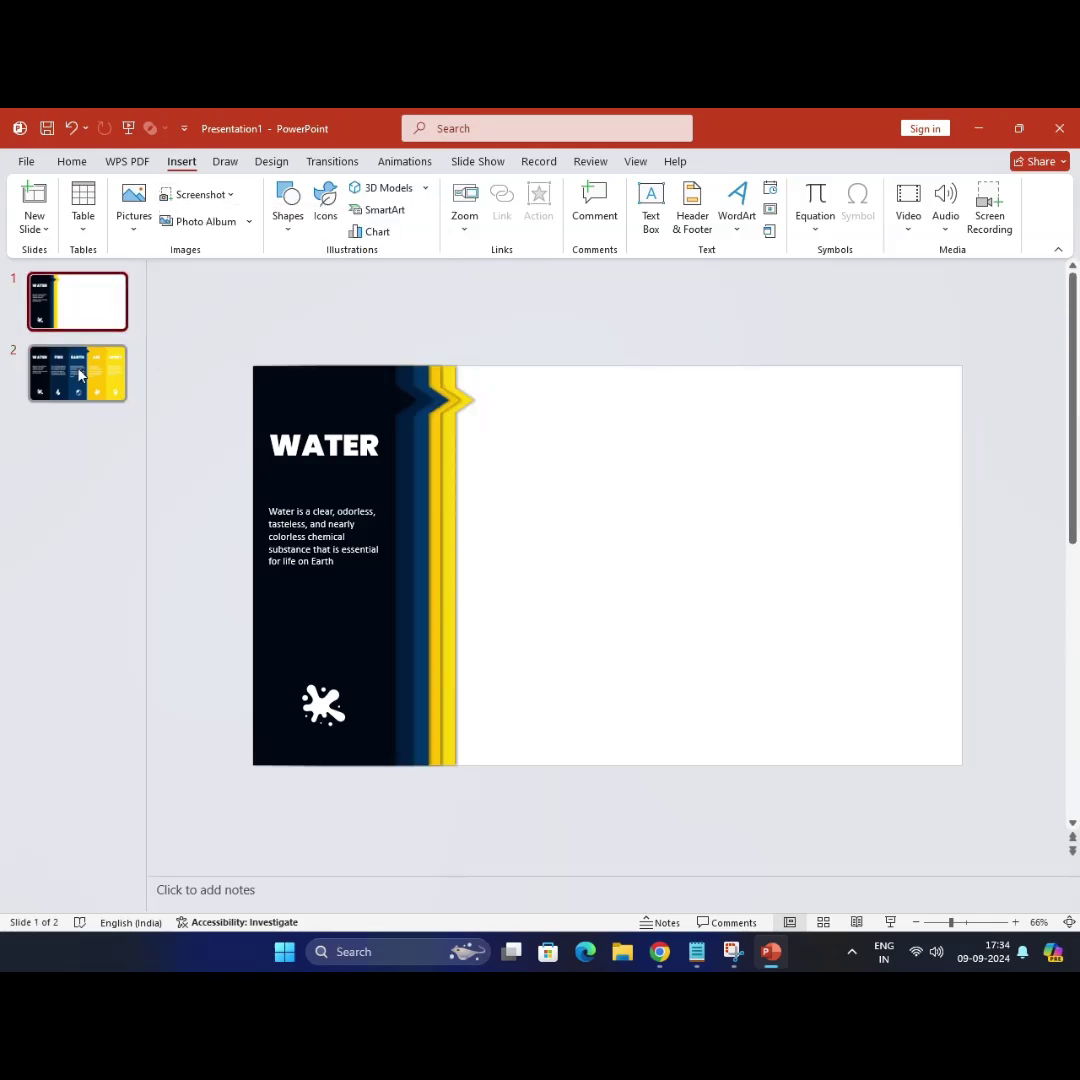
click(77, 372)
click(200, 194)
click(222, 340)
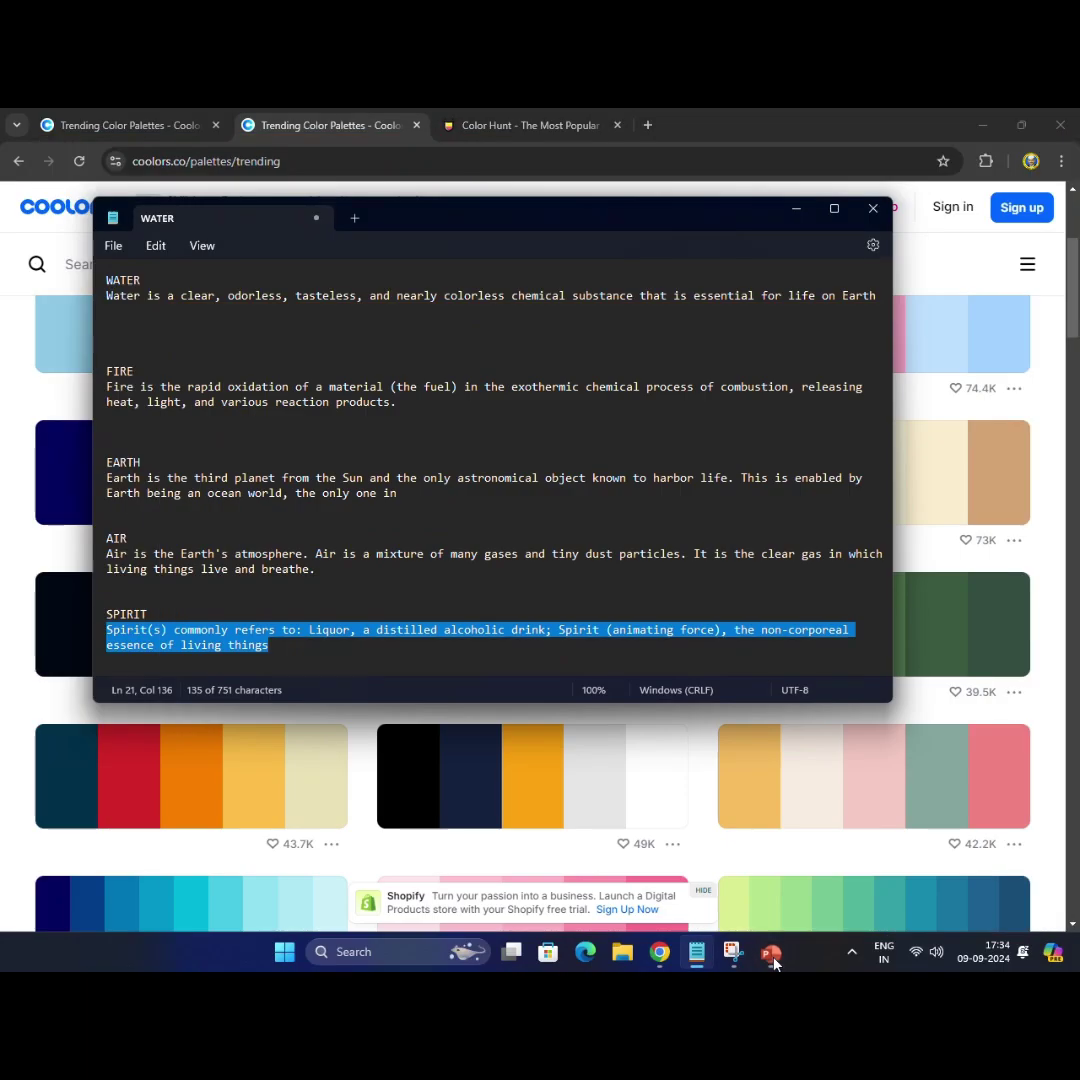
key(Escape)
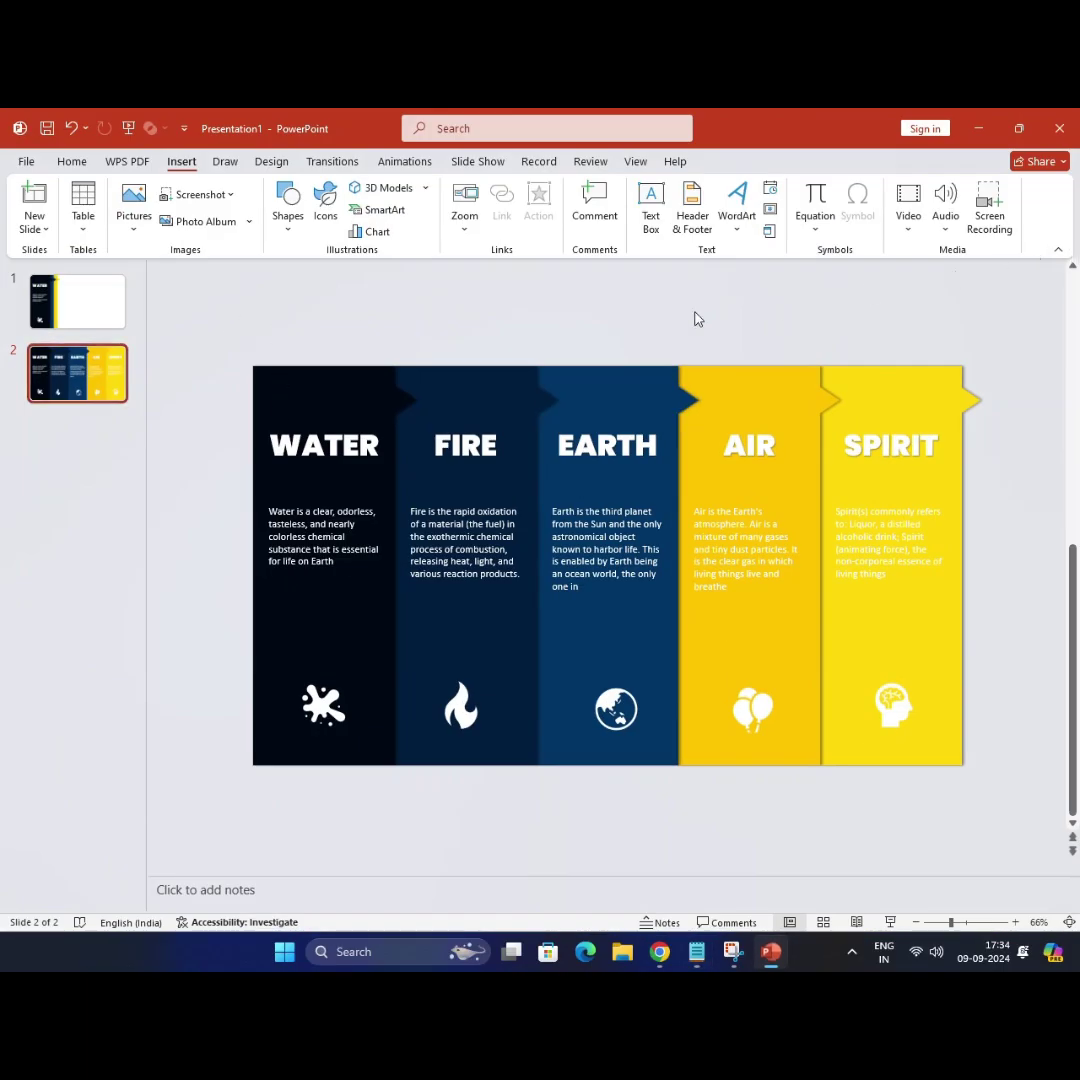
Step: Copy all panel shapes from slide 2 and paste them onto slide 1
drag(229, 325, 1008, 866)
click(72, 161)
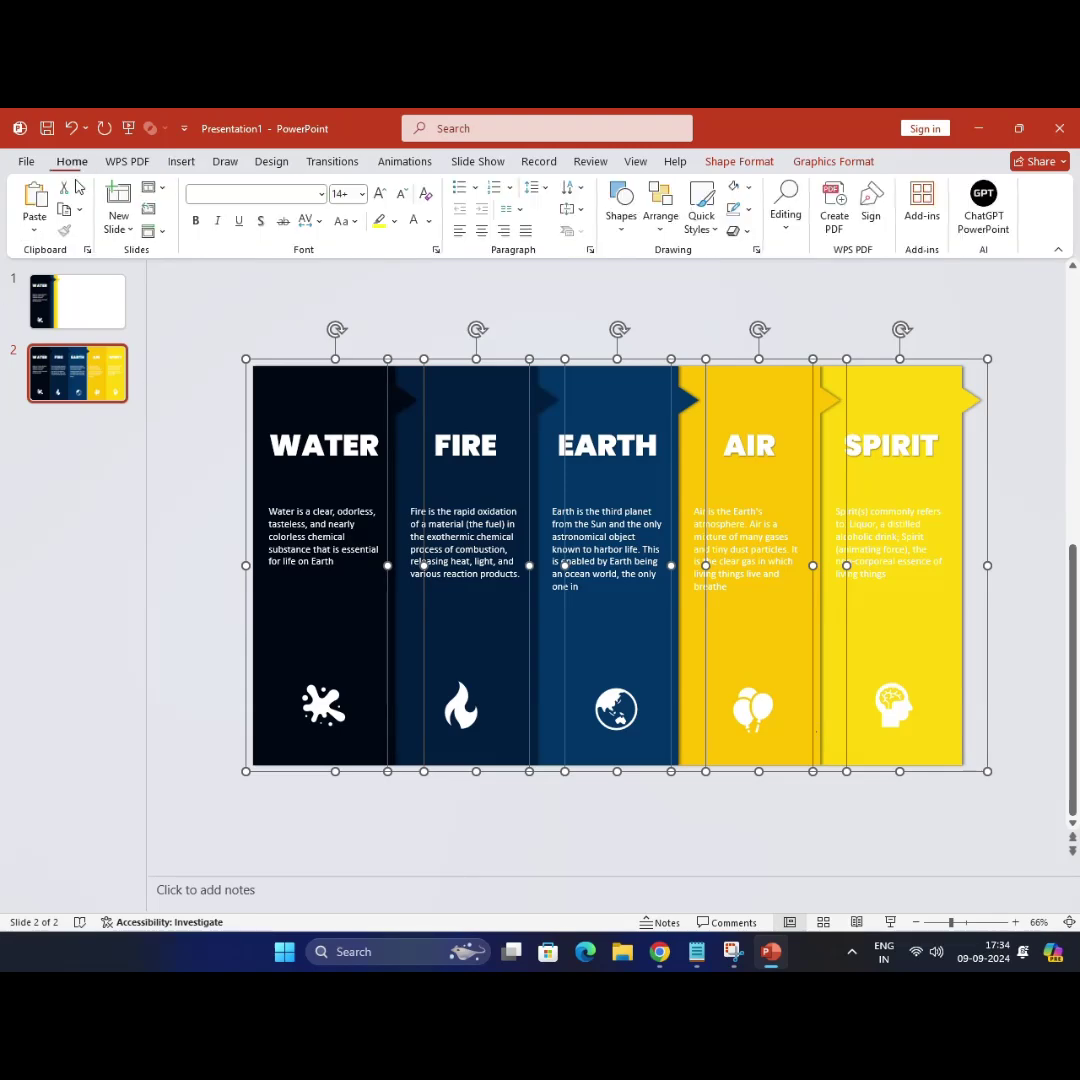
click(63, 212)
click(77, 300)
click(35, 205)
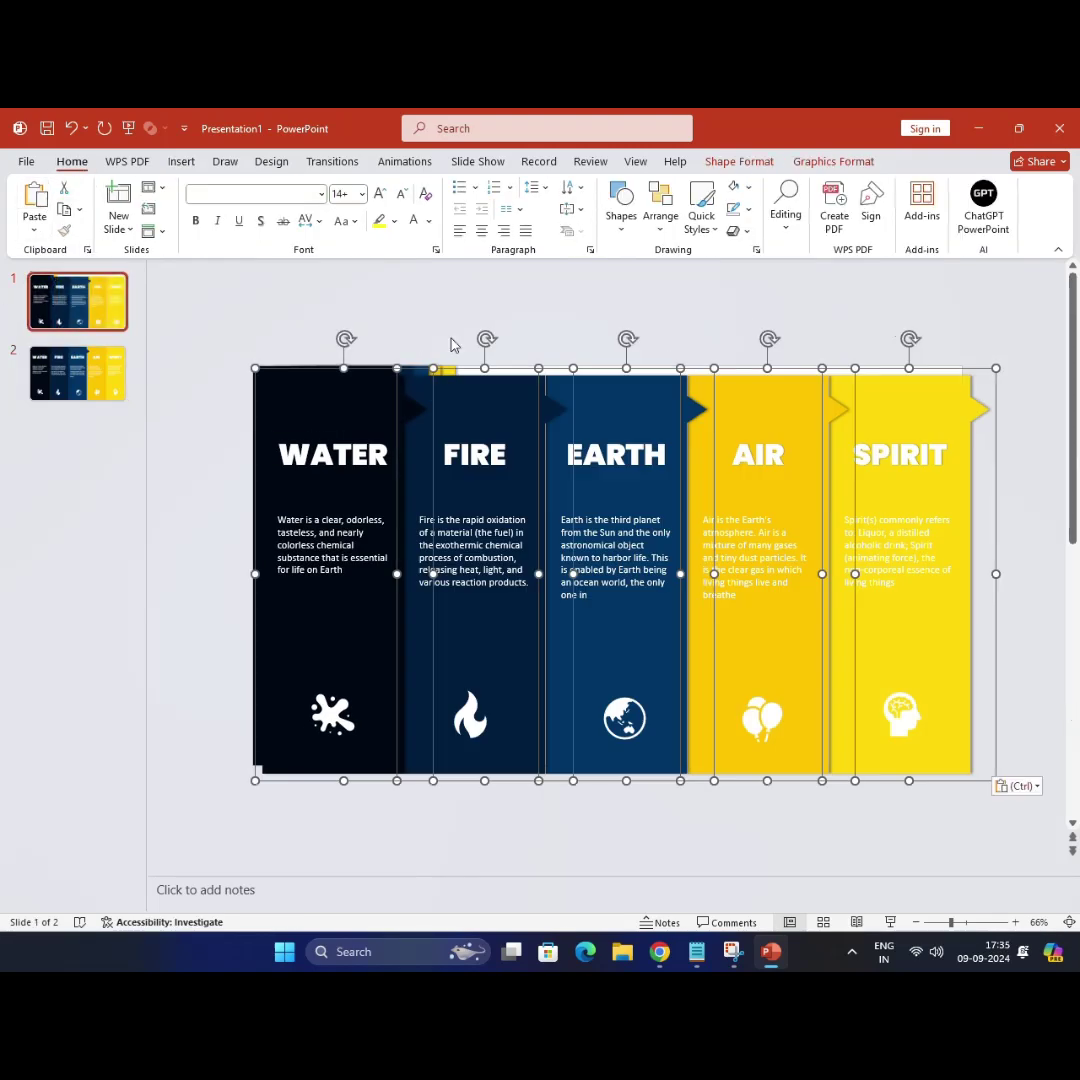
Step: Group and shrink the pasted panels, then undo the resize and grouping
click(740, 161)
click(868, 209)
click(880, 235)
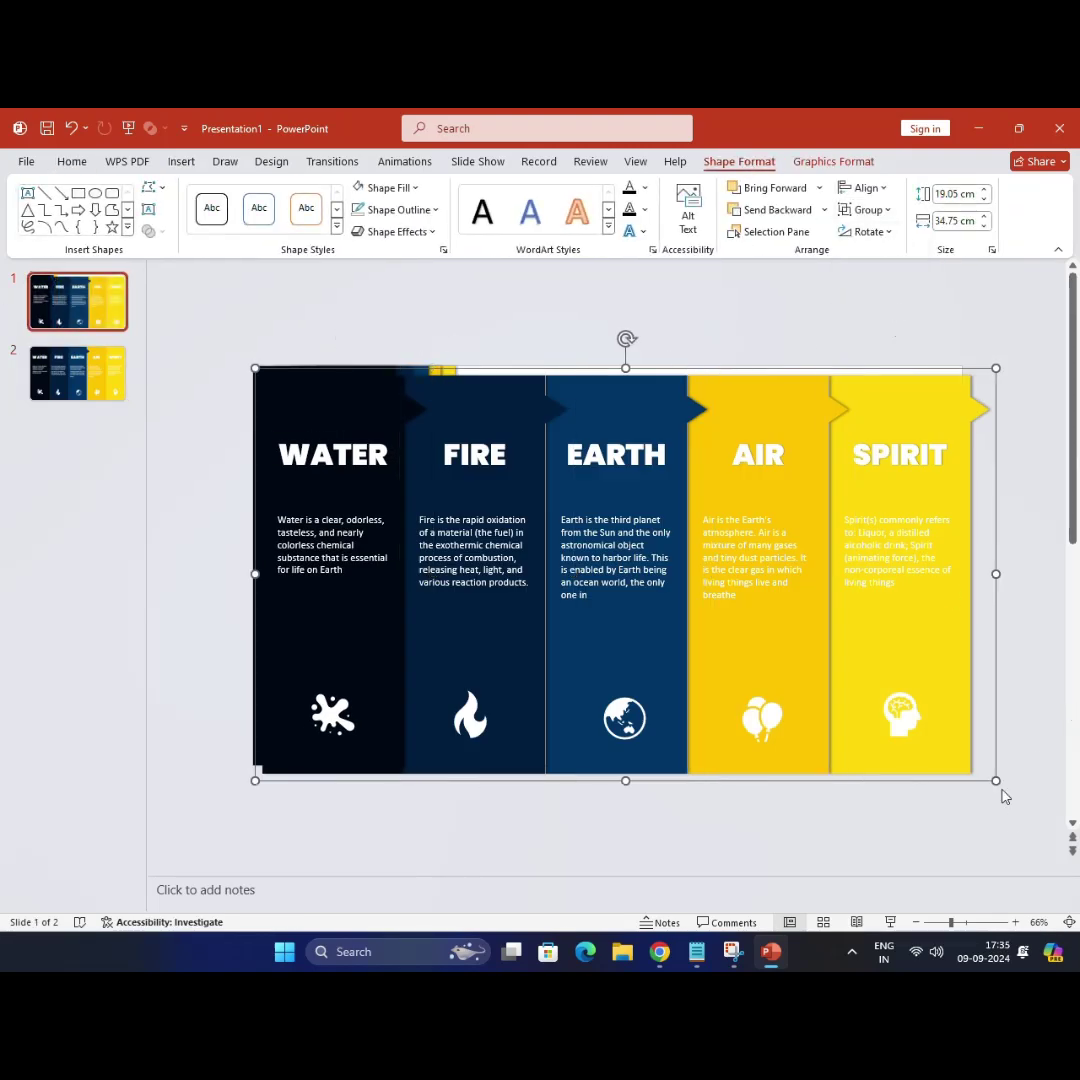
mouse_move(996, 780)
mouse_down()
mouse_move(691, 593)
mouse_move(590, 550)
mouse_move(893, 587)
mouse_up()
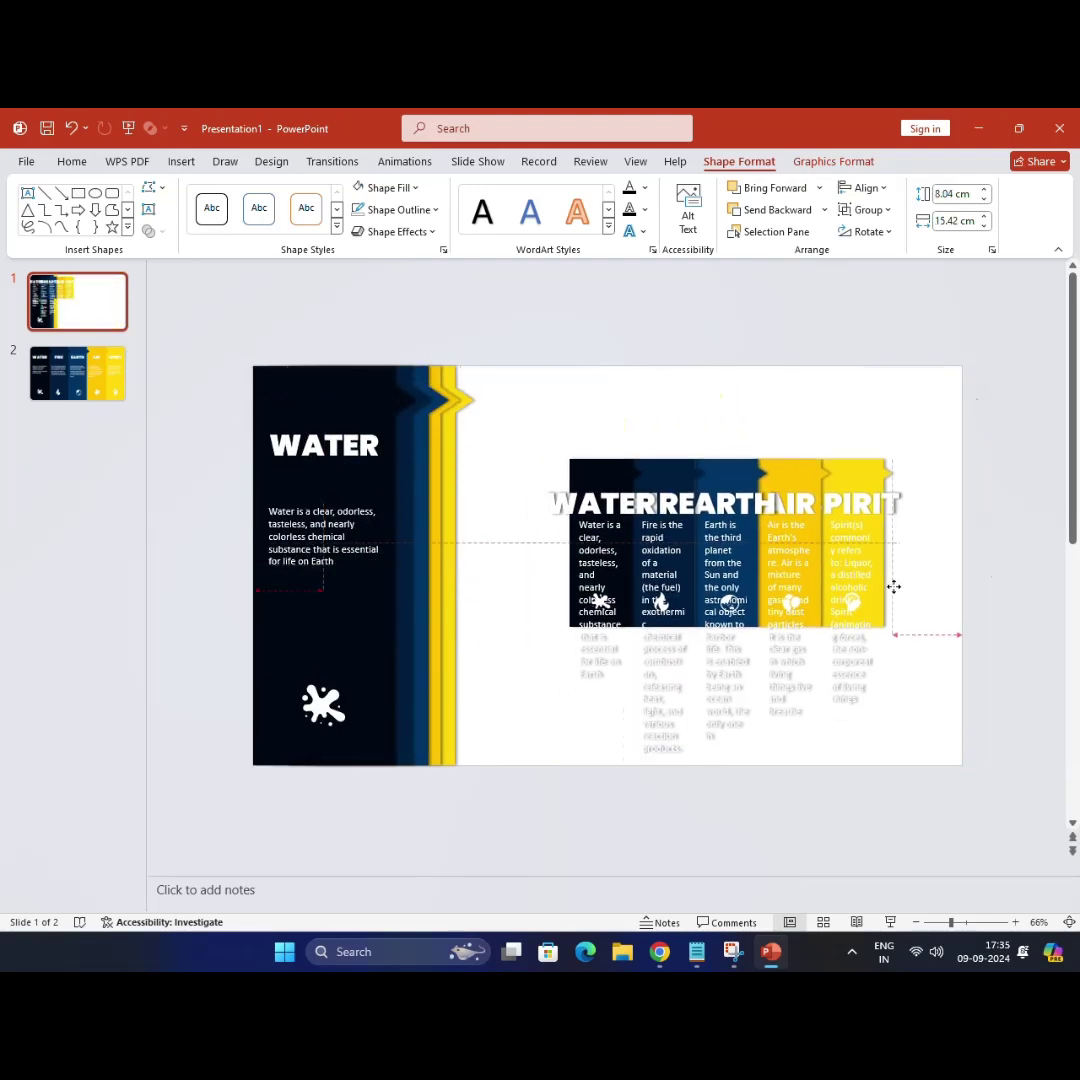
key(ctrl+z)
key(ctrl+z)
key(ctrl+z)
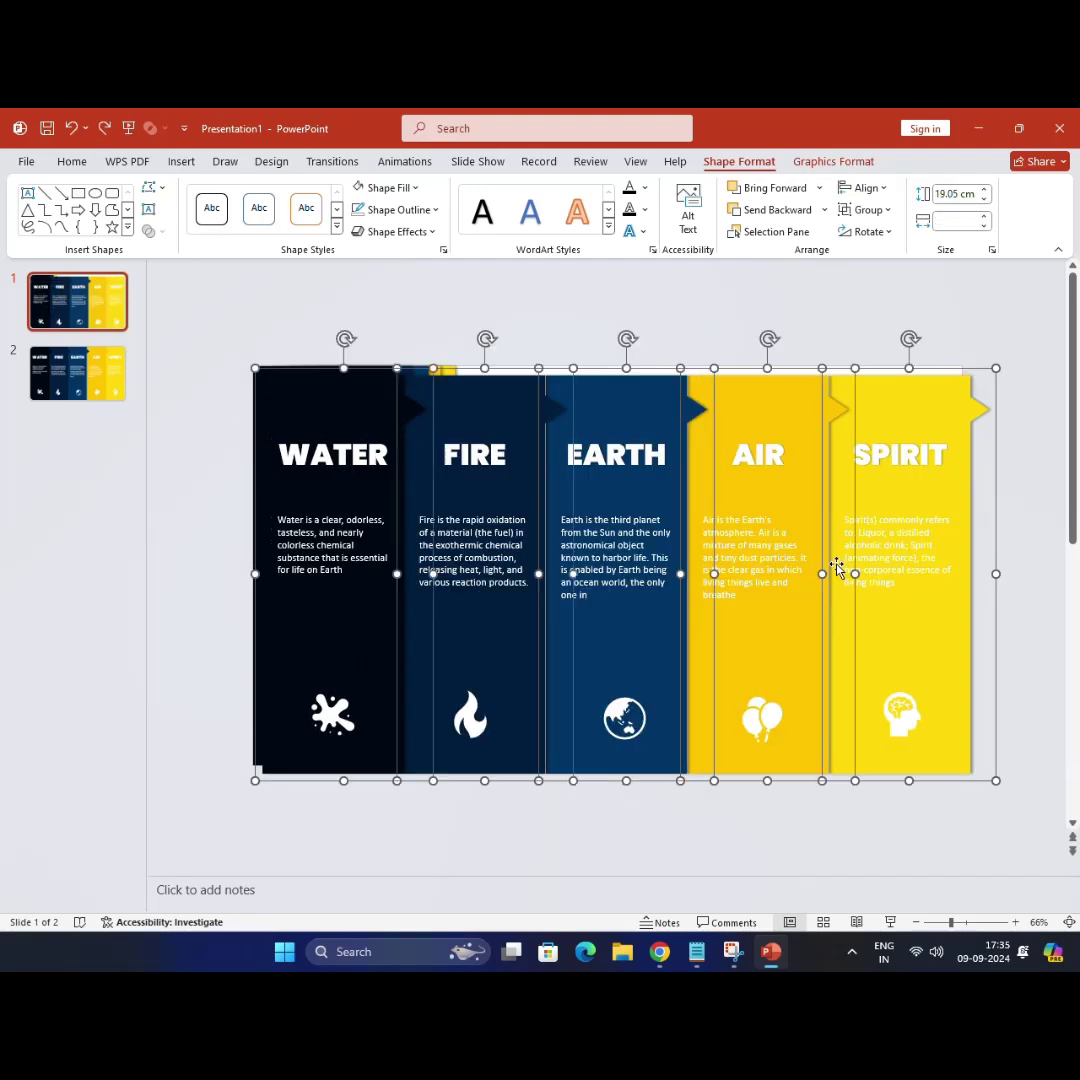
key(ctrl+z)
click(181, 161)
Step: Insert a WordArt title reading 'Simple 5 Point' on slide 1
click(735, 222)
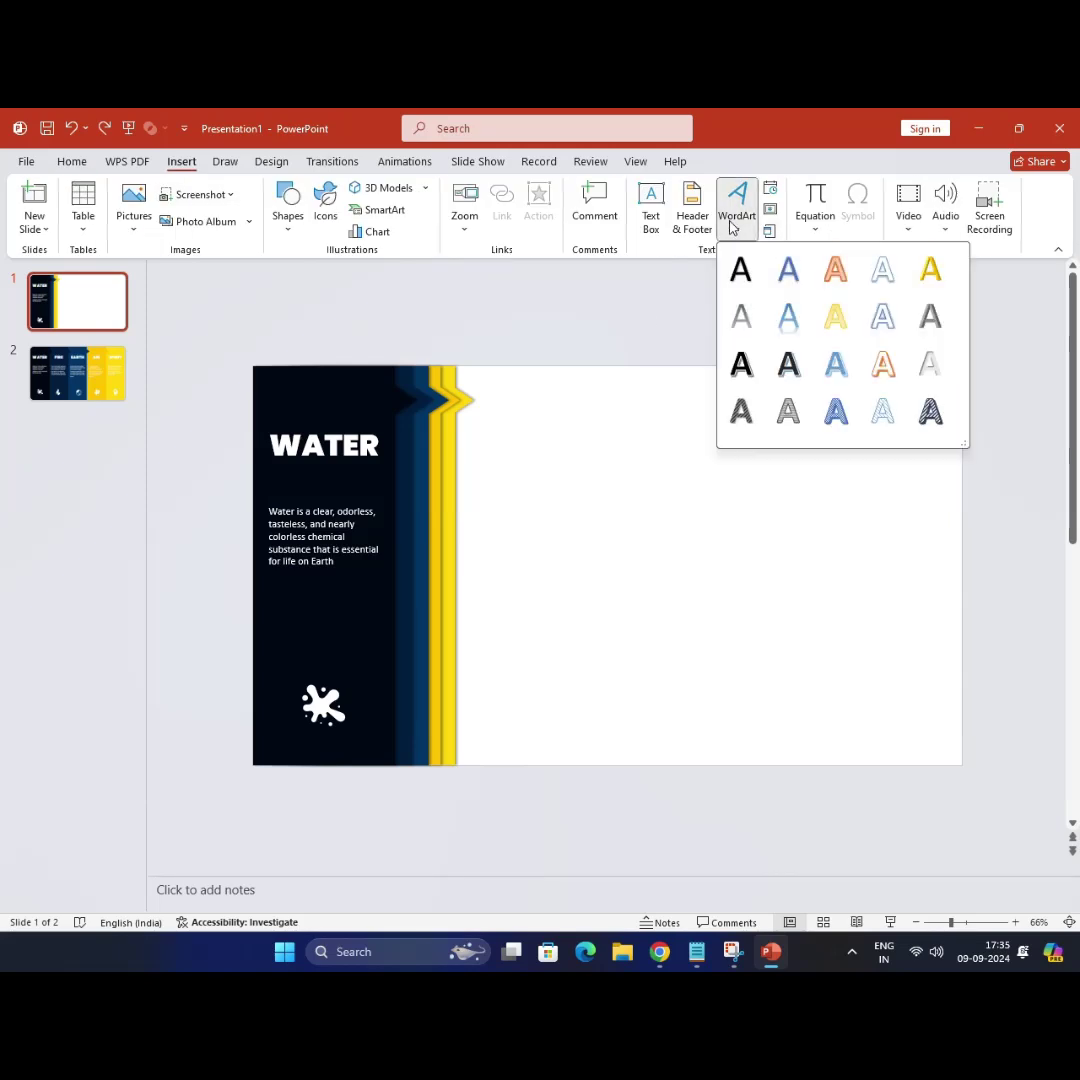
click(788, 313)
text(sIM)
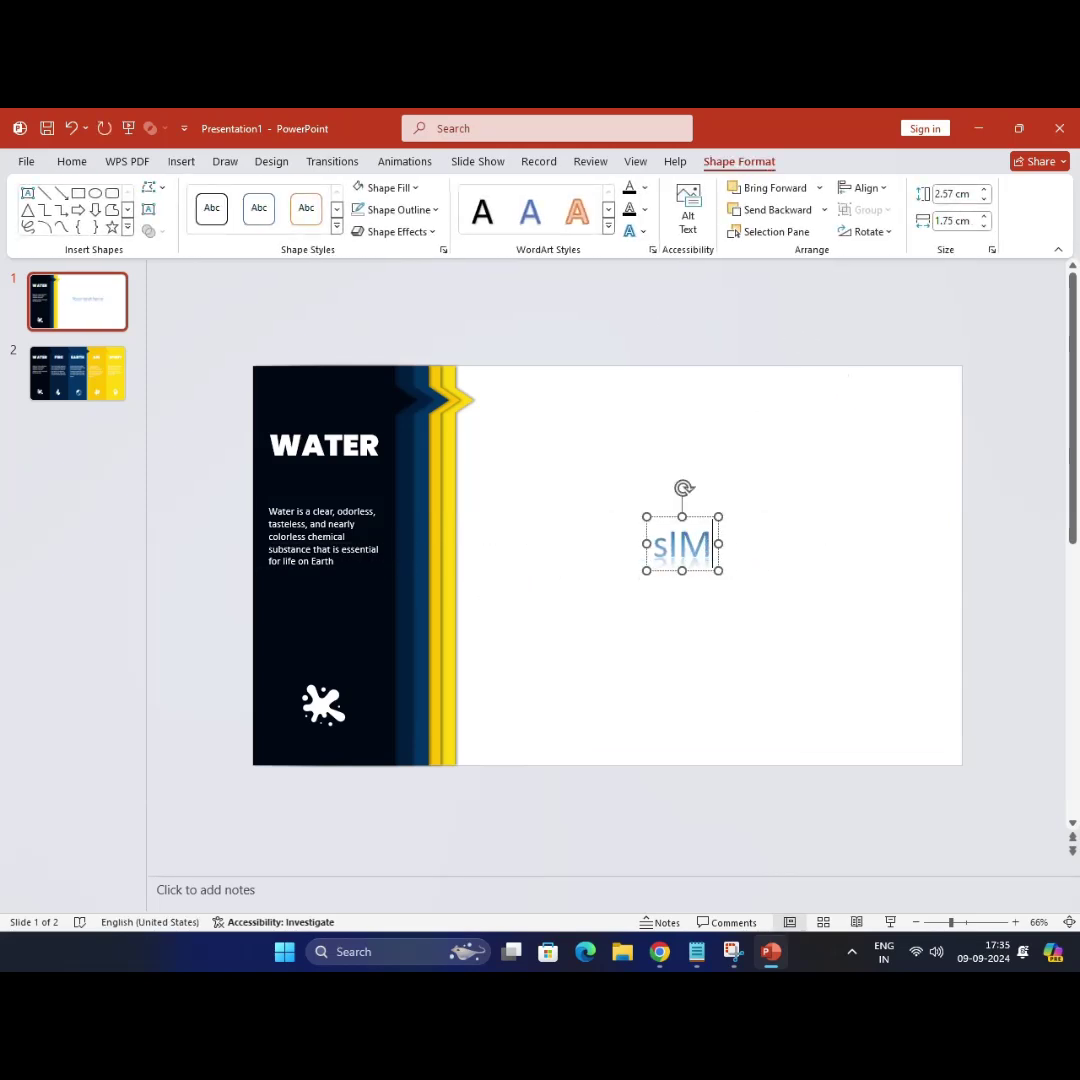
key(BackSpace)
key(BackSpace)
key(BackSpace)
text(Simple)
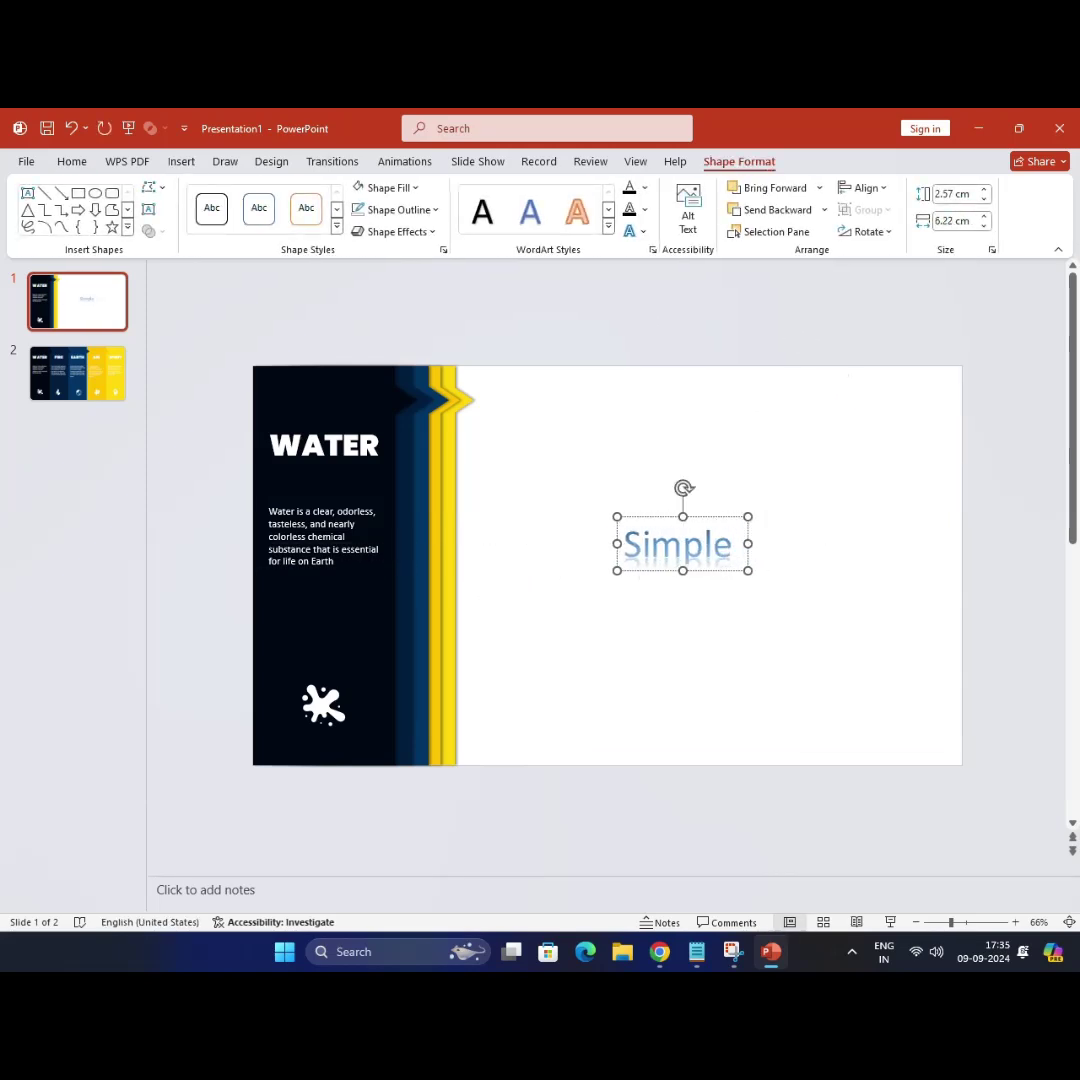
text( 5 Point)
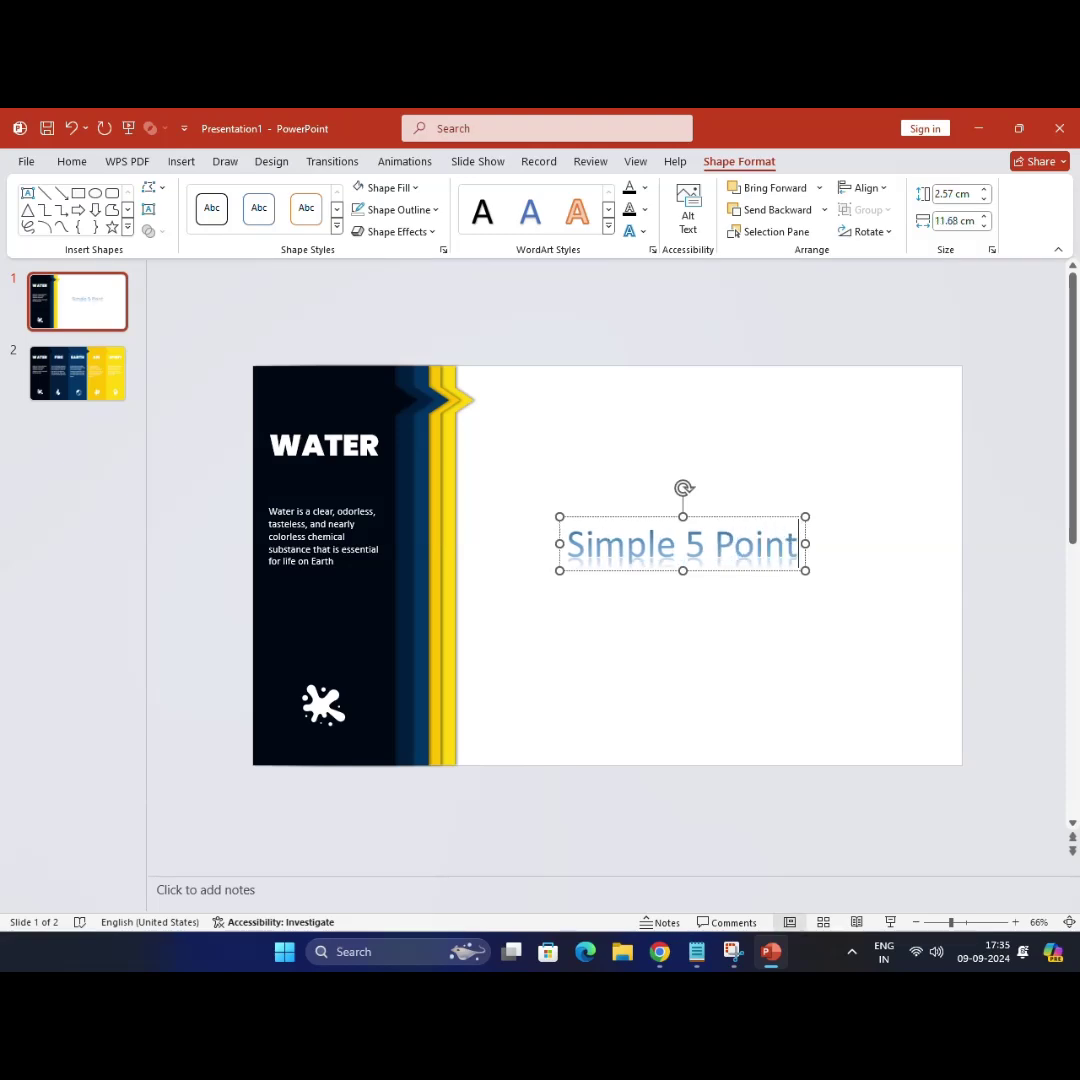
click(265, 316)
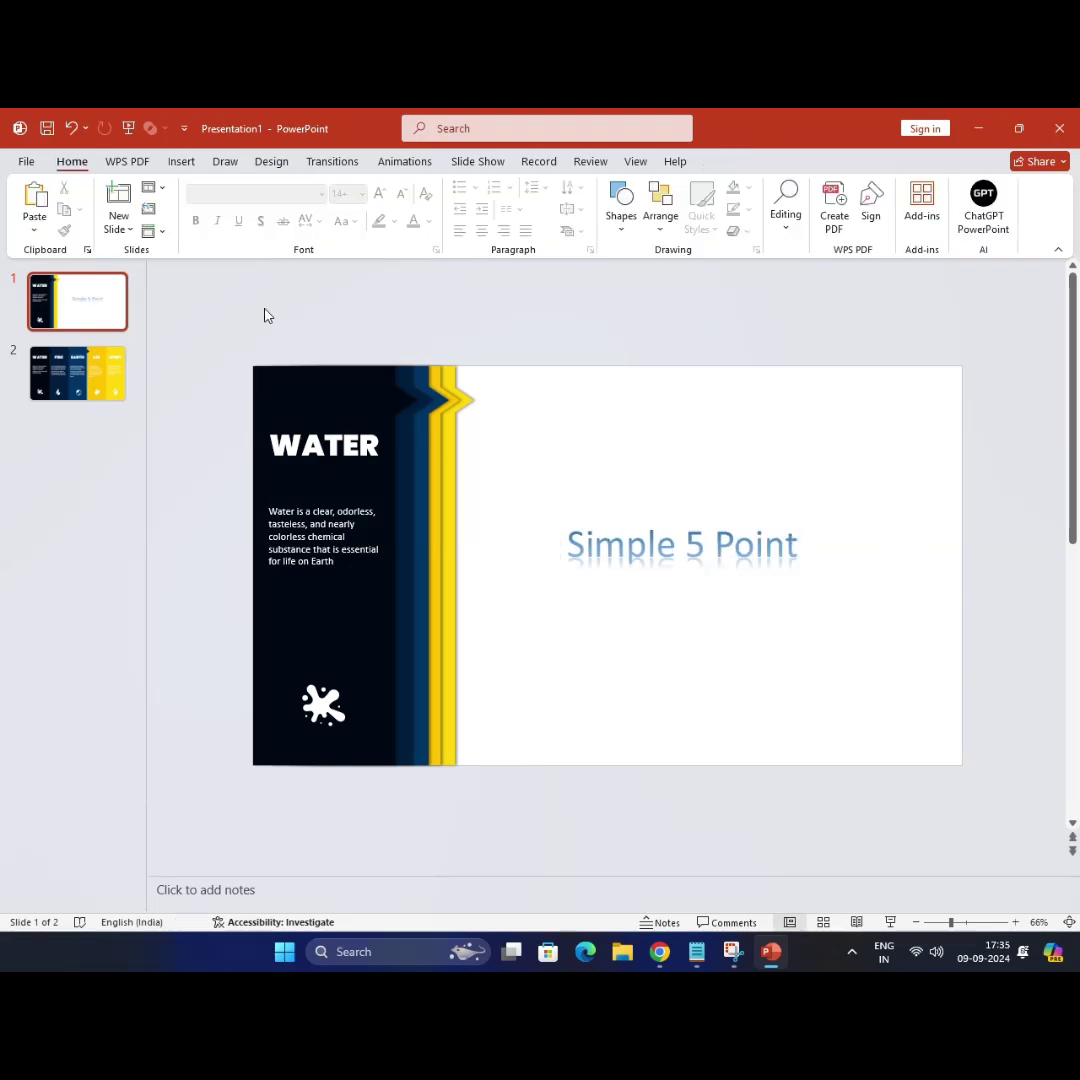
Step: Add a second WordArt 'Power Point Slide Animation' below the 'Simple 5 Point' title
click(181, 161)
click(735, 193)
click(740, 268)
drag(535, 532, 655, 577)
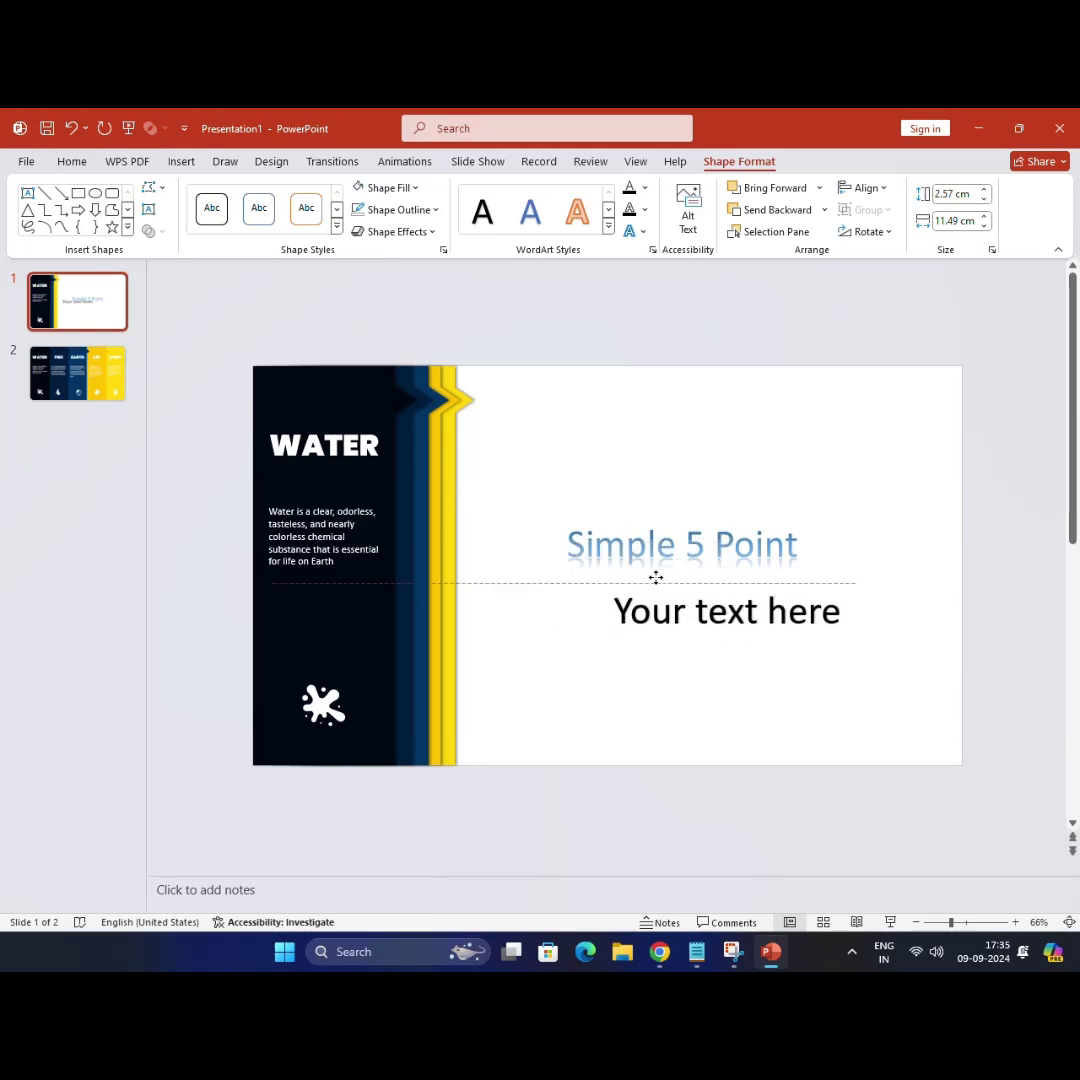
text(Power Point)
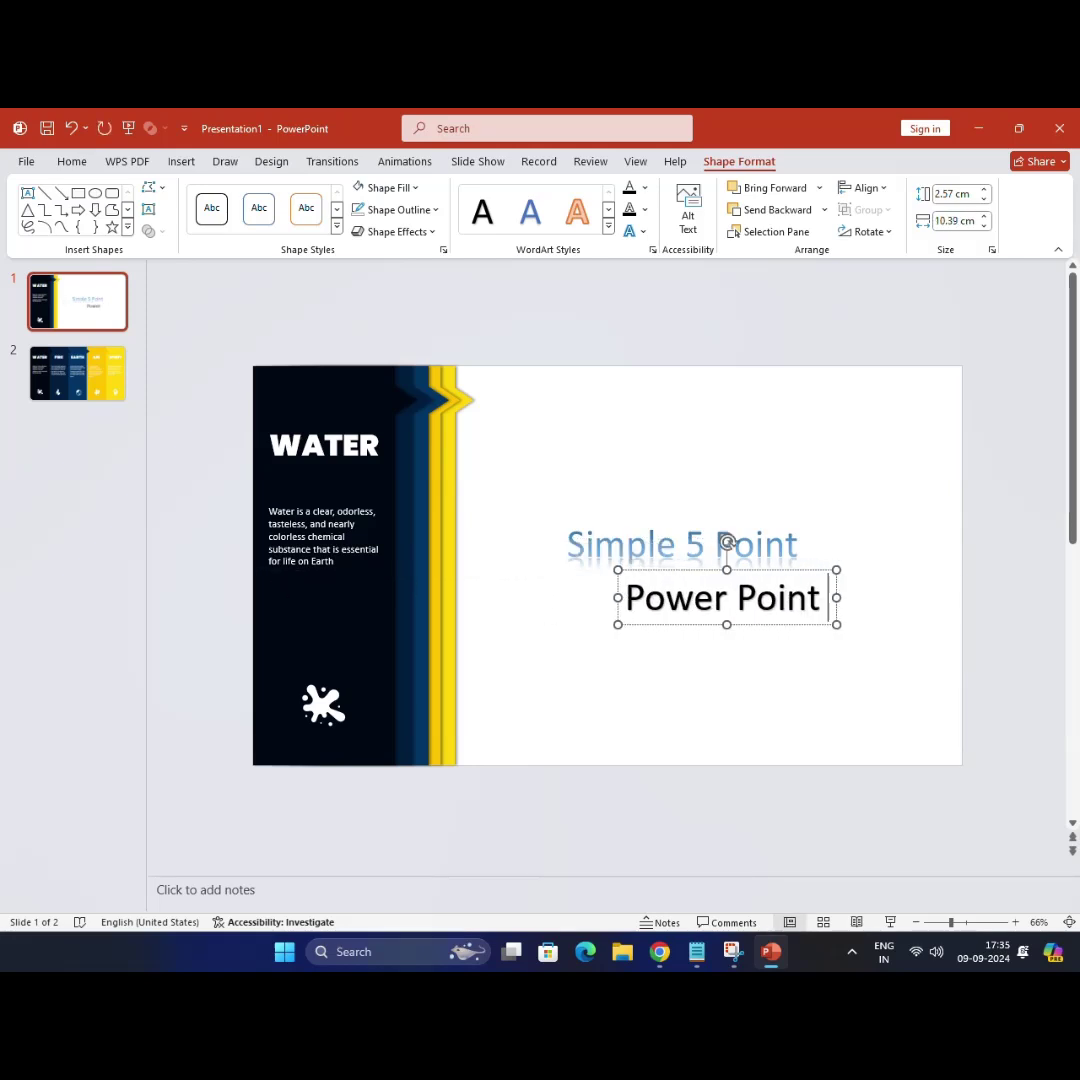
text( Slide)
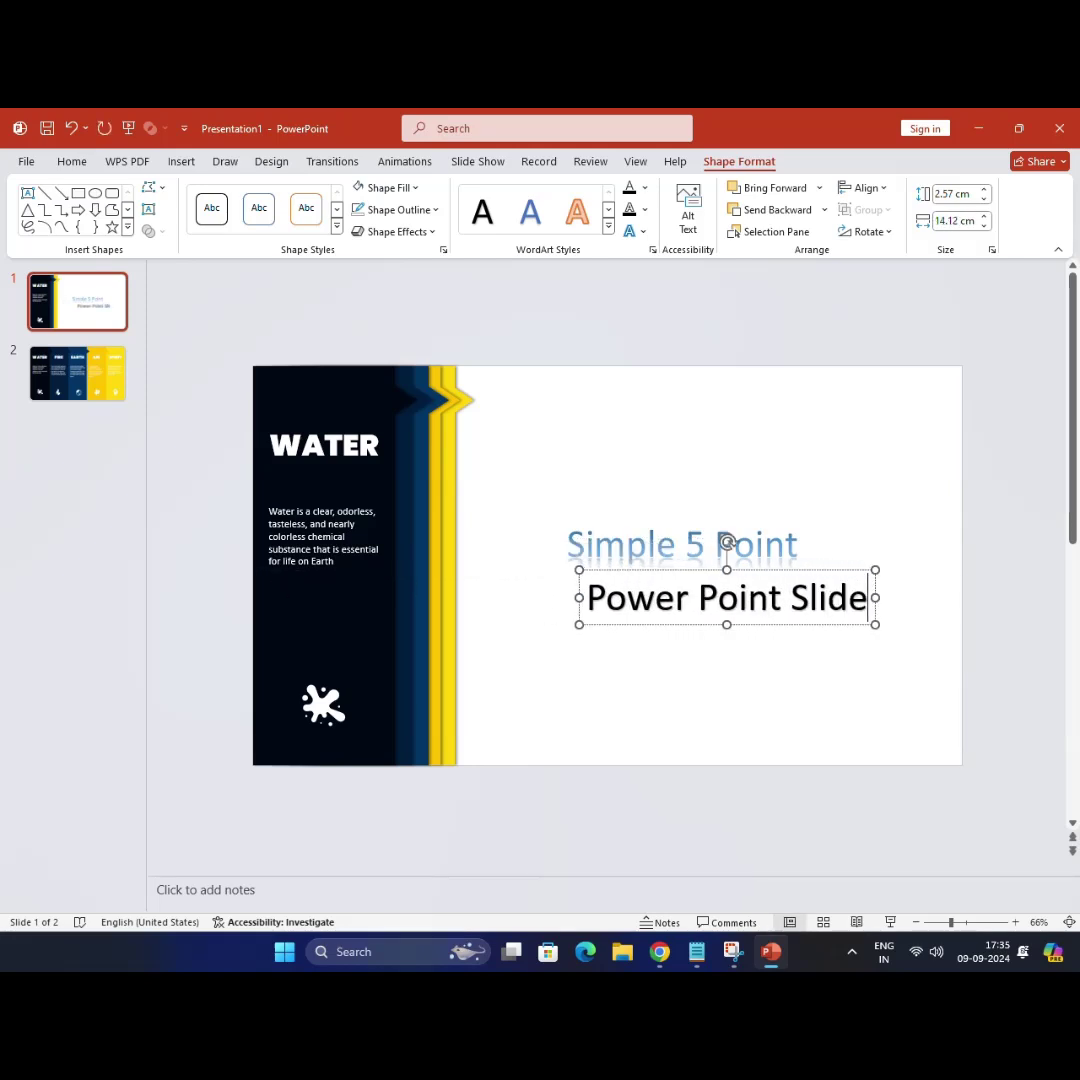
text( Animation)
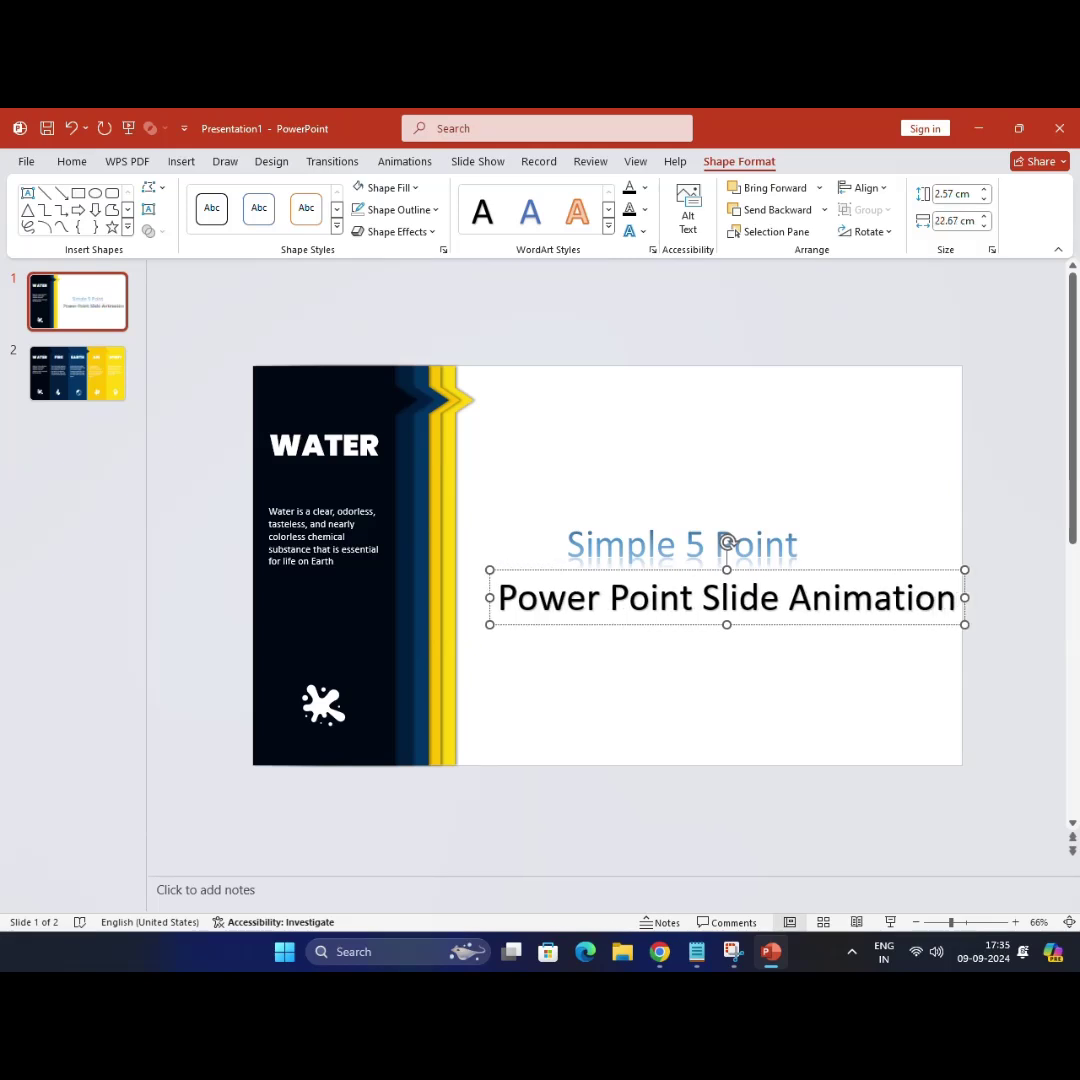
click(559, 627)
click(643, 595)
click(646, 535)
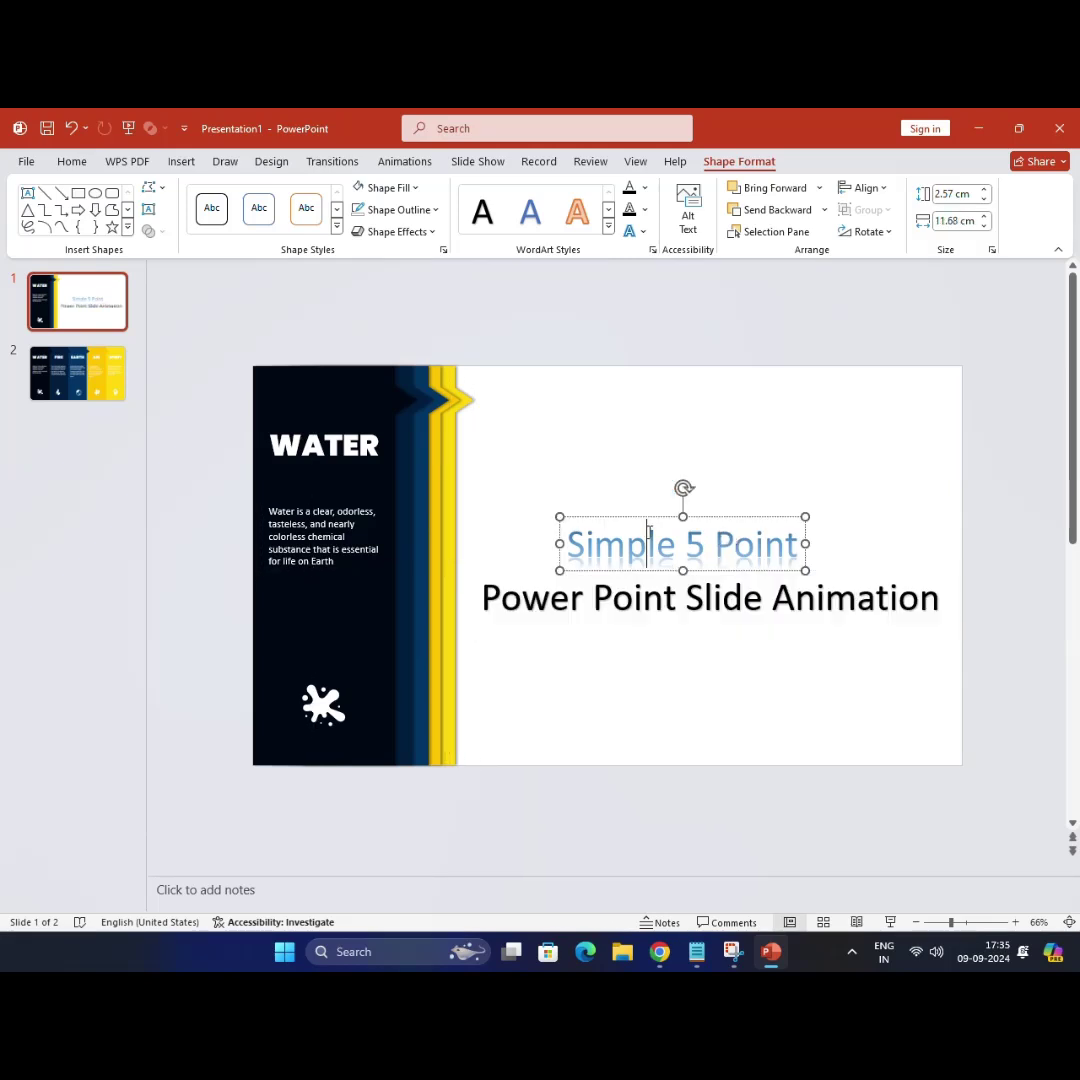
click(708, 664)
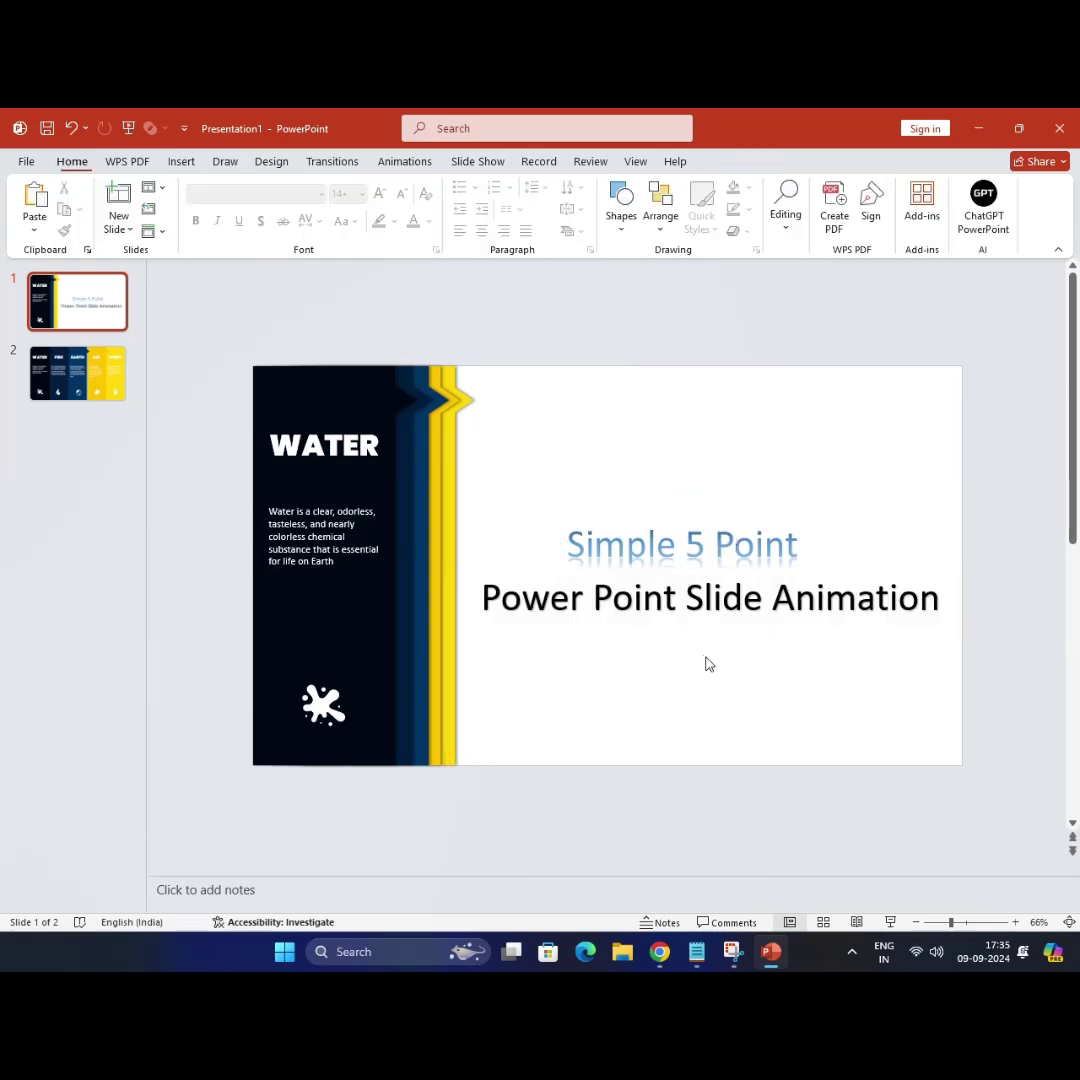
Step: Apply the 02.00-second Morph transition to slide 1
click(332, 161)
click(175, 210)
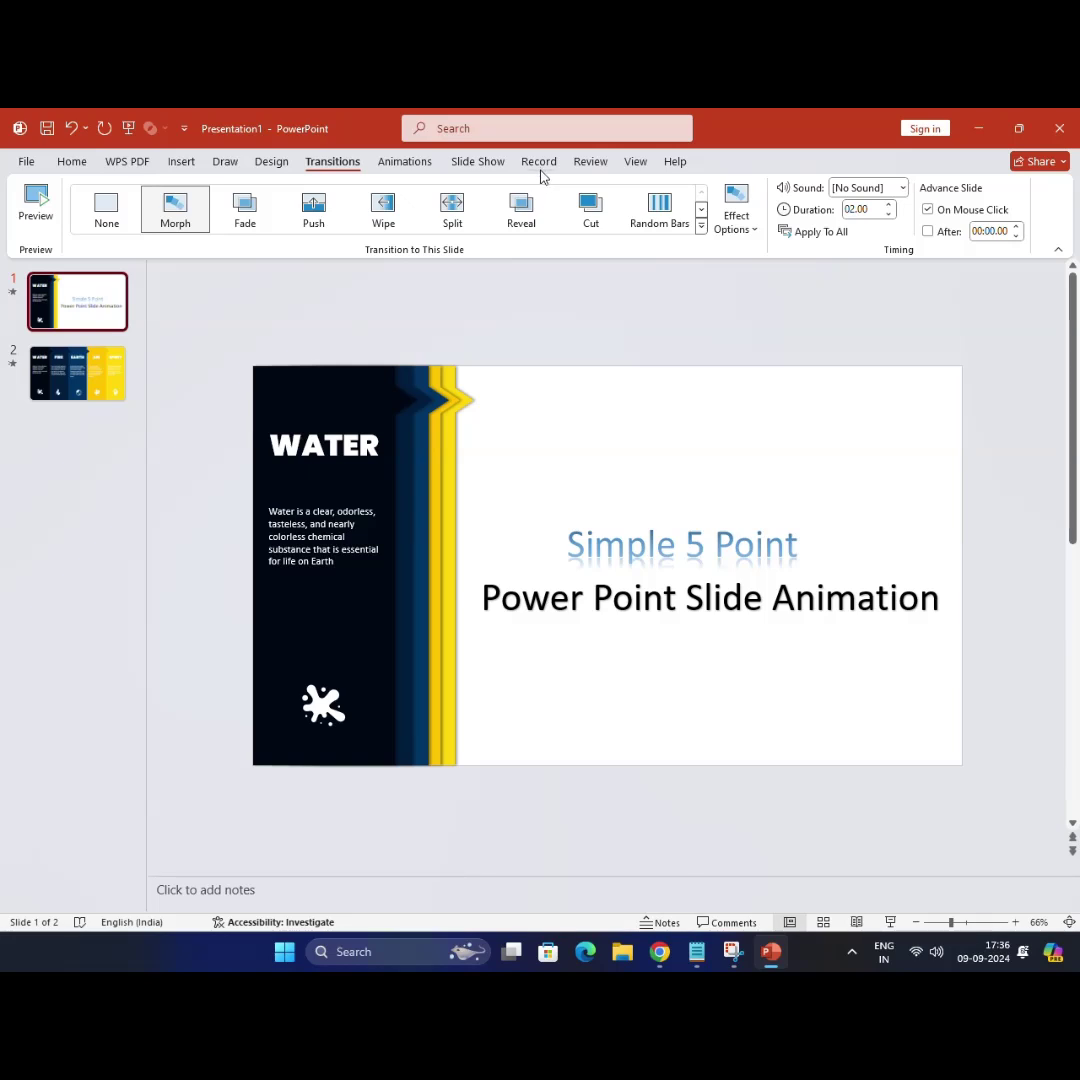
click(539, 163)
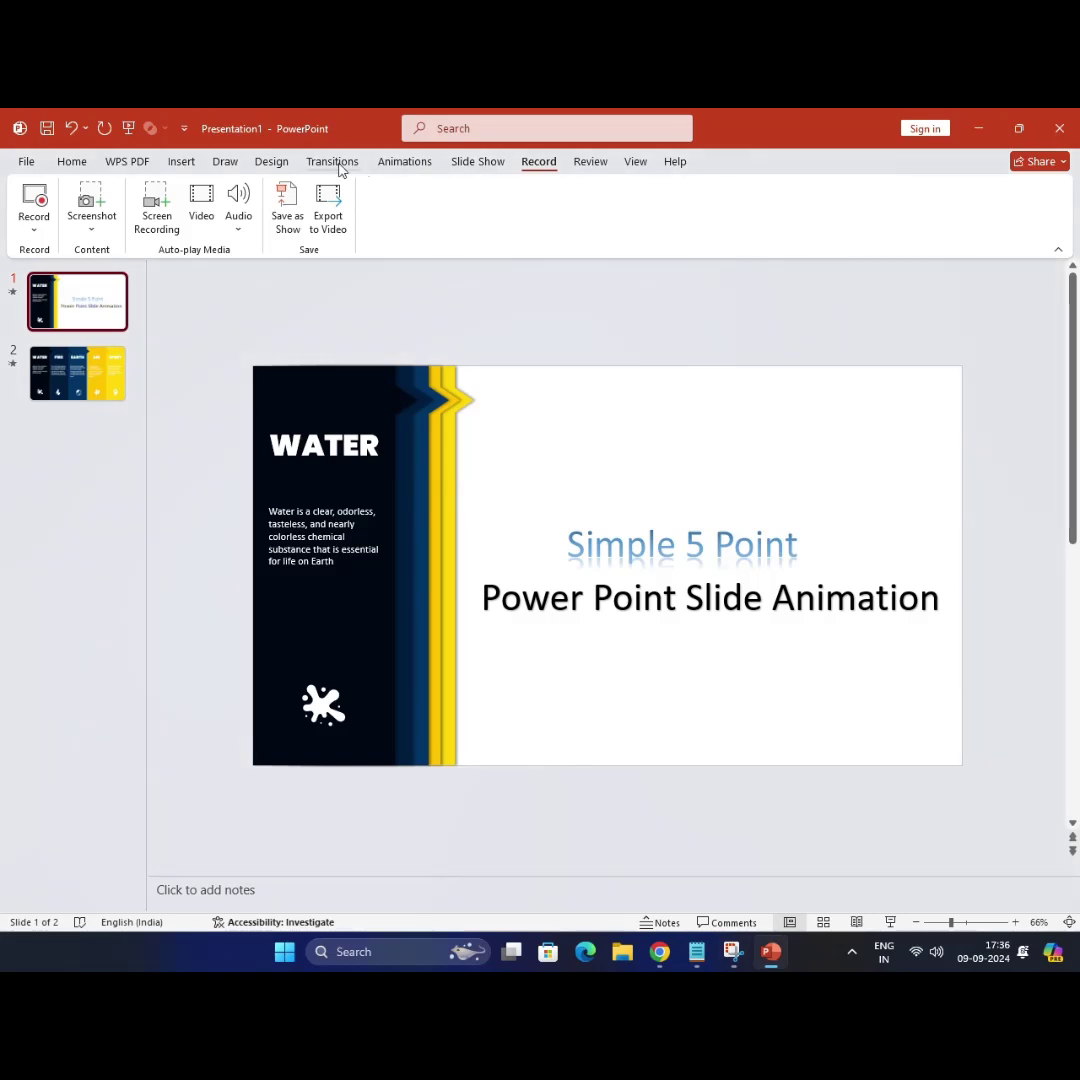
scroll(330, 163, up, 3)
scroll(330, 163, up, 4)
scroll(335, 165, down, 3)
scroll(335, 165, down, 3)
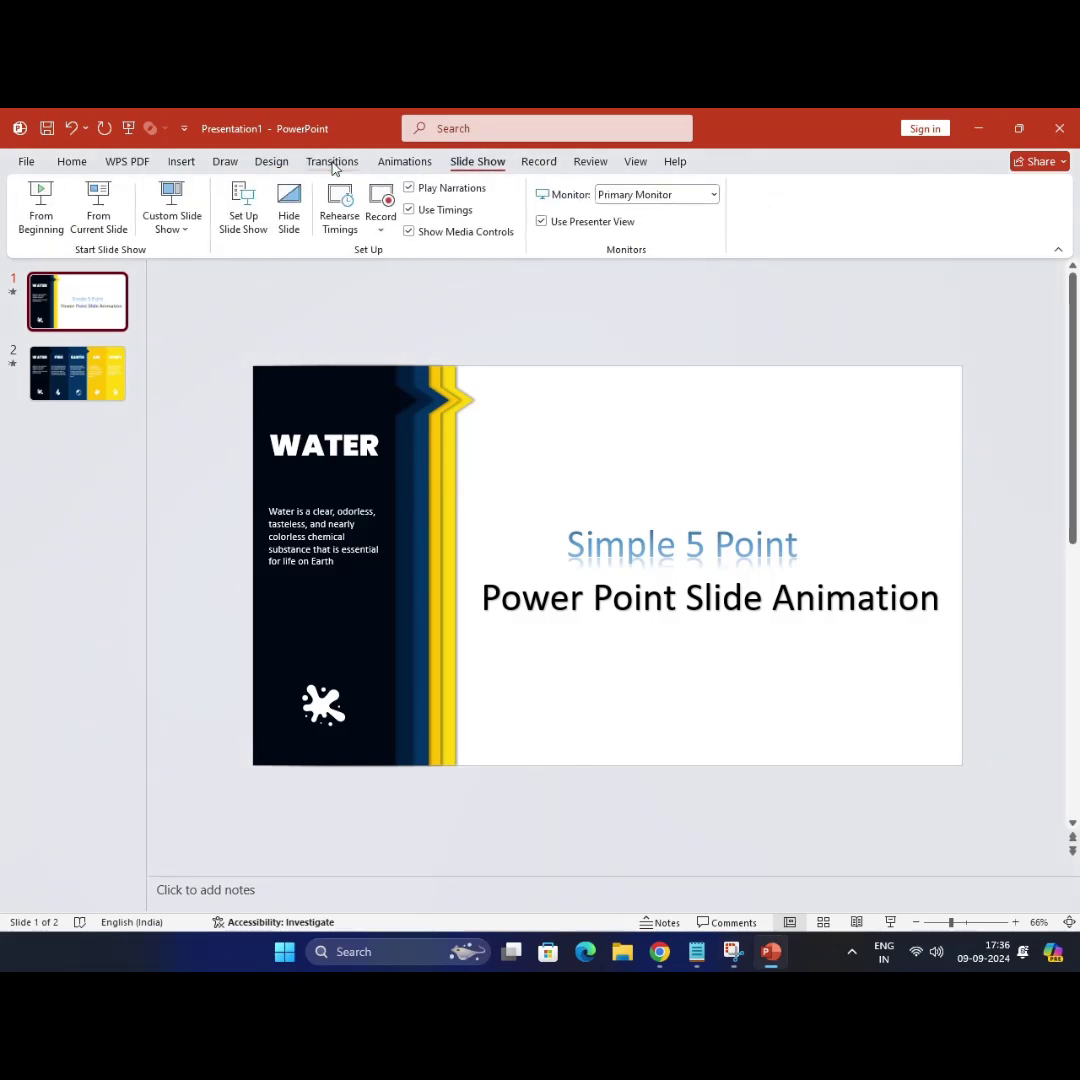
Step: Play the slide show from the beginning to watch the stacked panels morph apart
click(36, 195)
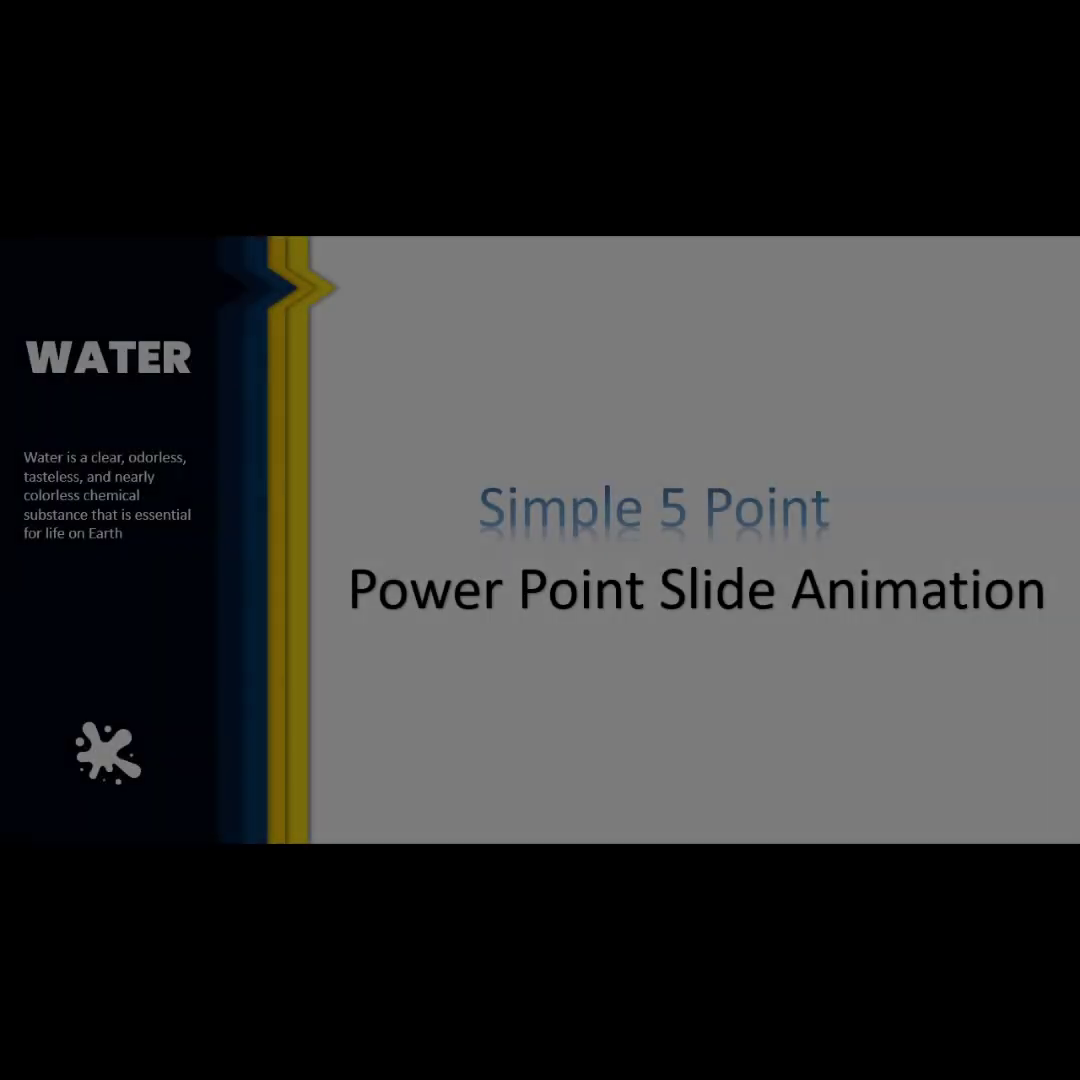